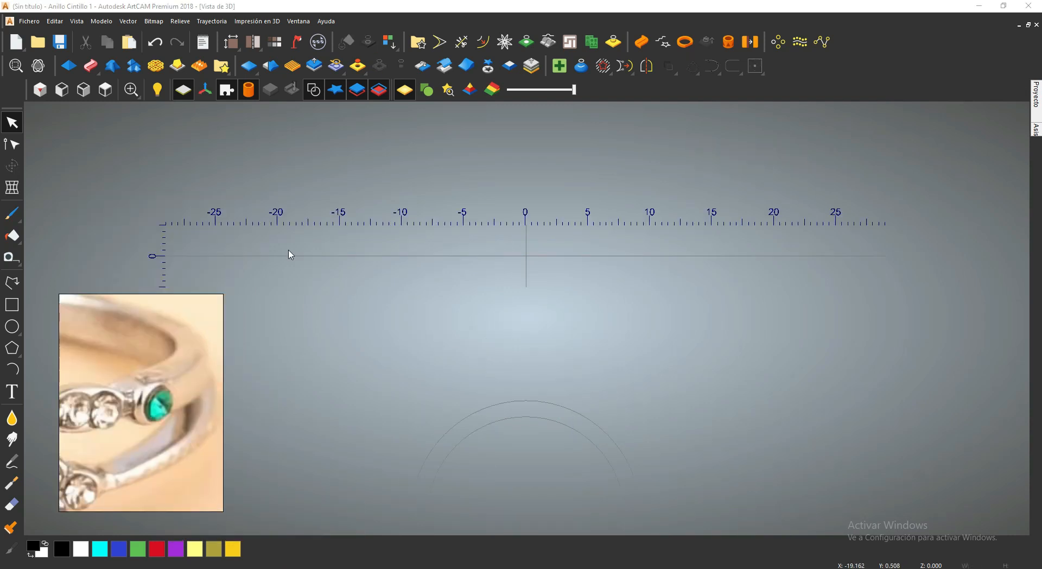
Offset the horizontal centre line to both sides, forming two rail lines 2.25 mm apart.
click(290, 255)
key(ctrl+o)
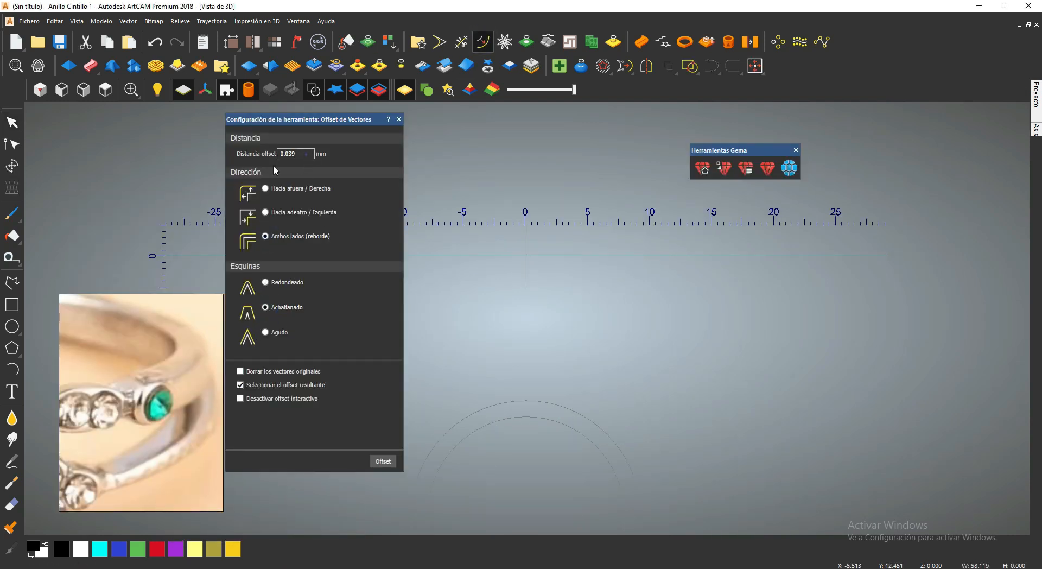
click(382, 461)
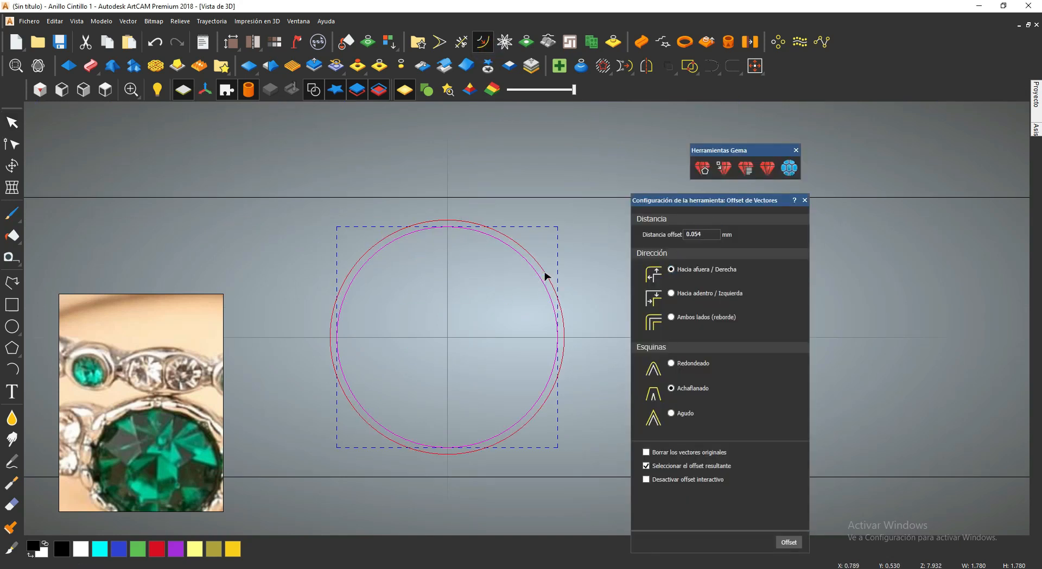
Offset the 1.76 mm gem circle outward by 0.05 mm, keeping the original circle.
click(548, 275)
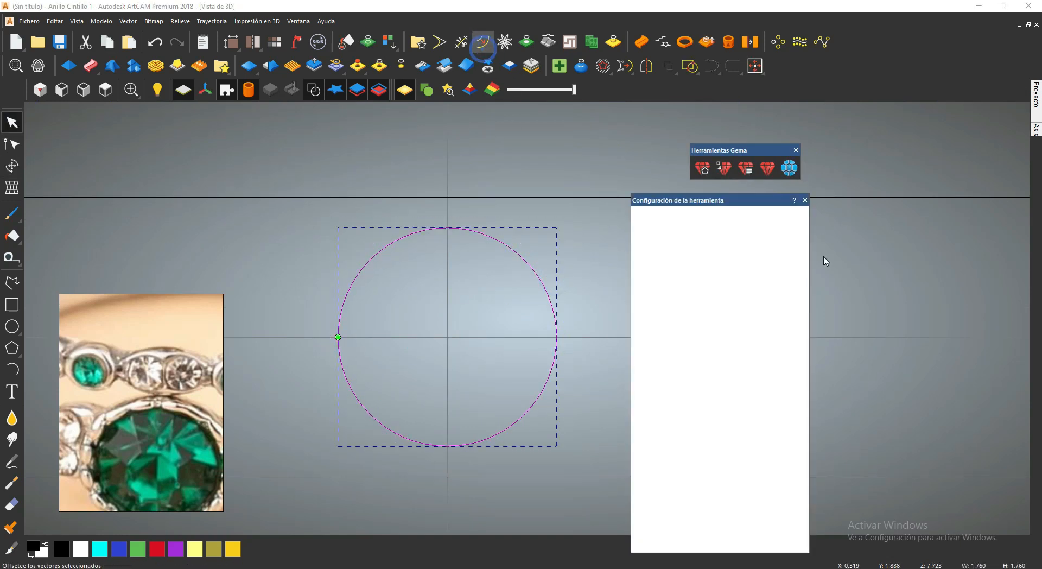
text(0.03)
click(578, 263)
click(481, 48)
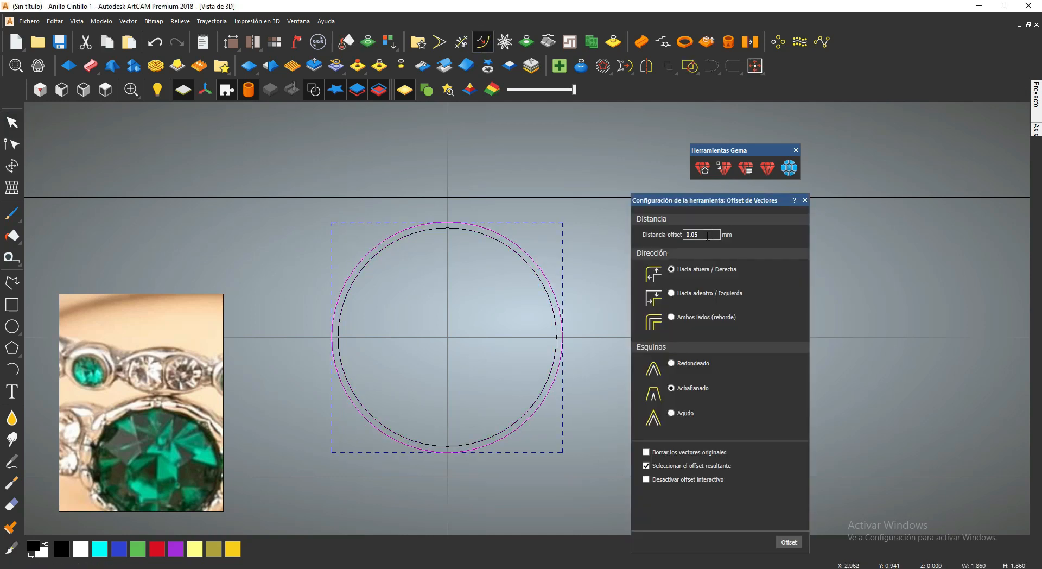
Add an outer concentric circle 2.46 mm across and copy the three circles to the right along the centre line.
click(846, 298)
scroll(588, 337, down, 3)
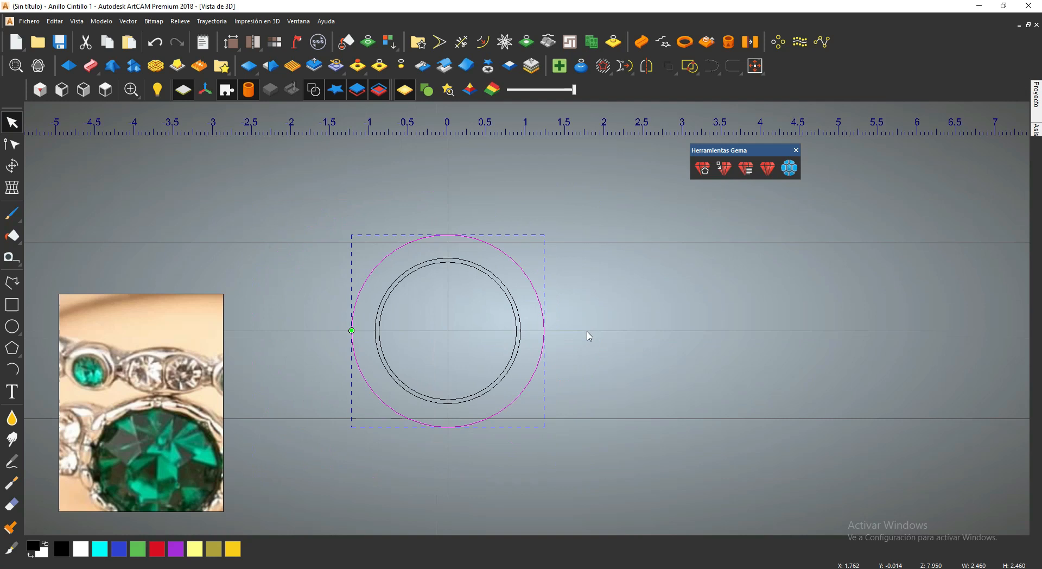
ctrl+shift+drag(477, 309, 569, 329)
scroll(569, 329, down, 4)
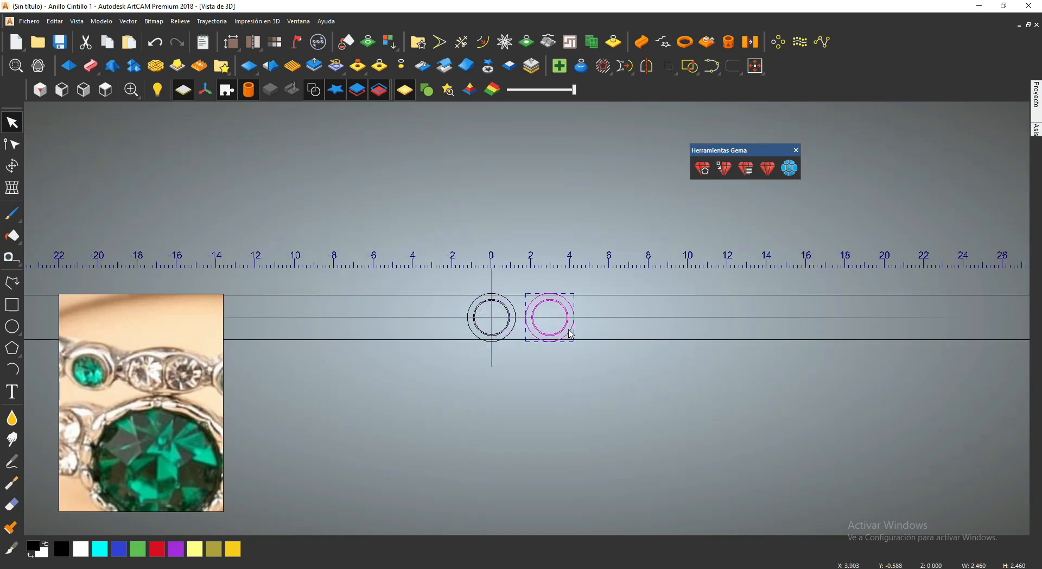
Duplicate the two rail lines in place and set the duplicate's height to 1.3 mm without keeping proportions.
click(625, 294)
click(55, 21)
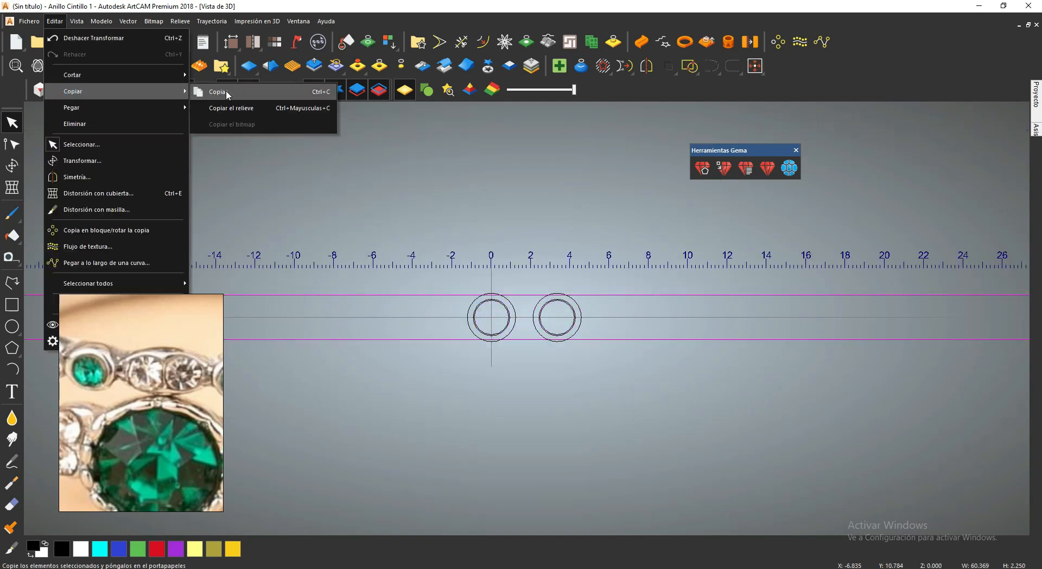
click(82, 161)
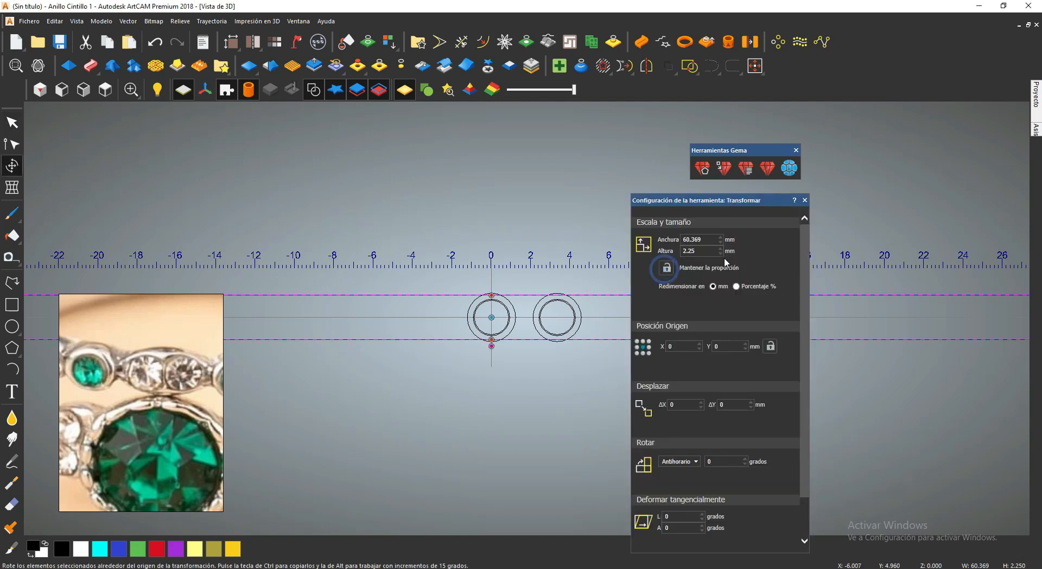
text(1.3)
click(689, 303)
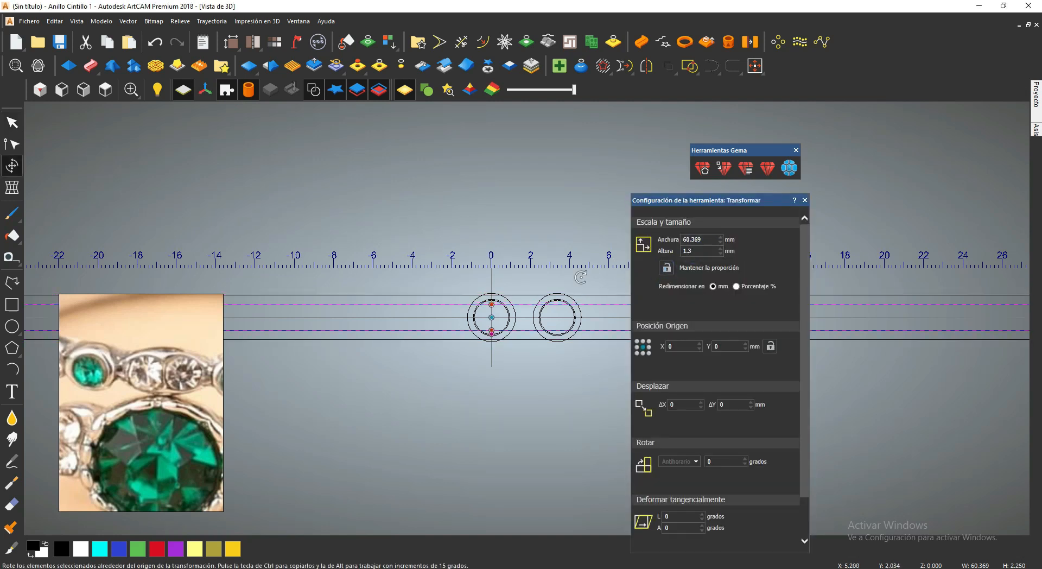
Offset the inner circle of the copied group outward to make a 2.06 mm spacing circle.
scroll(571, 312, up, 6)
click(582, 308)
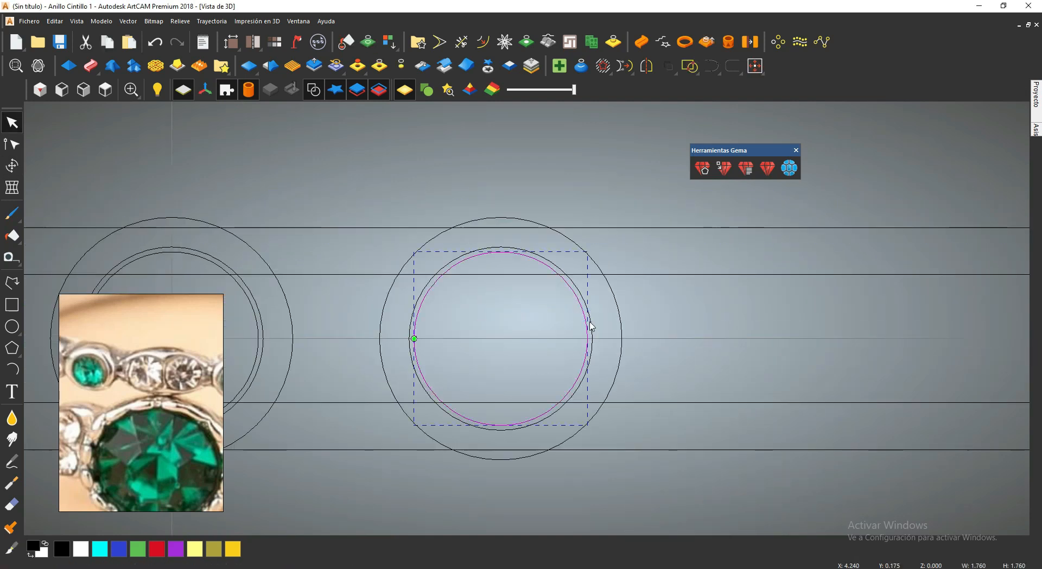
click(483, 42)
key(Return)
click(805, 199)
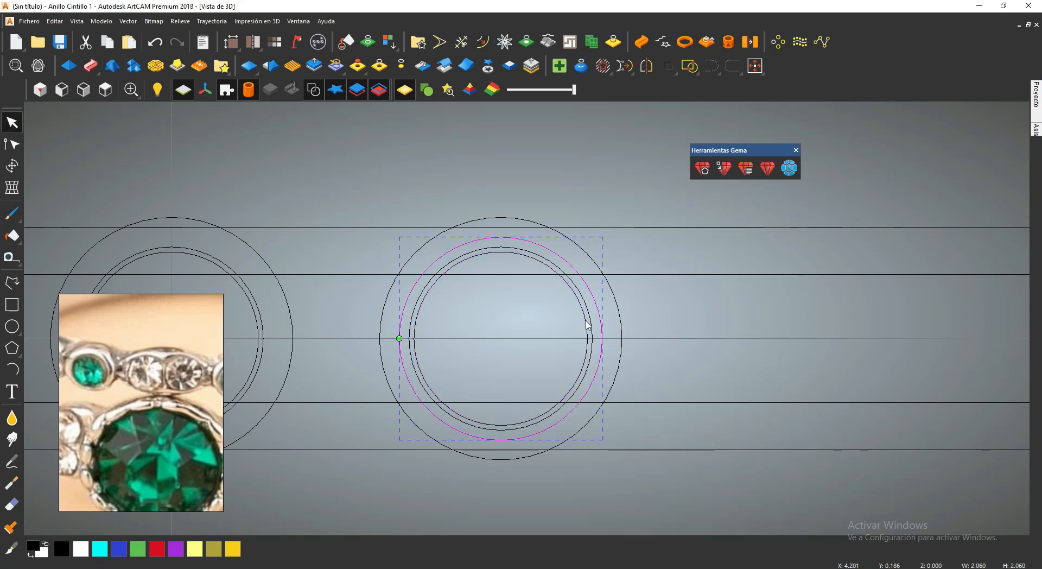
Duplicate the copied circle group to its right, with the inner circle touching the 2.06 mm spacing circle, and remove that helper.
drag(397, 339, 652, 319)
click(592, 318)
click(591, 313)
shift+click(619, 315)
click(54, 22)
mouse_move(120, 90)
click(225, 77)
right_click(629, 321)
mouse_move(706, 95)
click(799, 99)
shift+click(727, 262)
drag(755, 66, 756, 240)
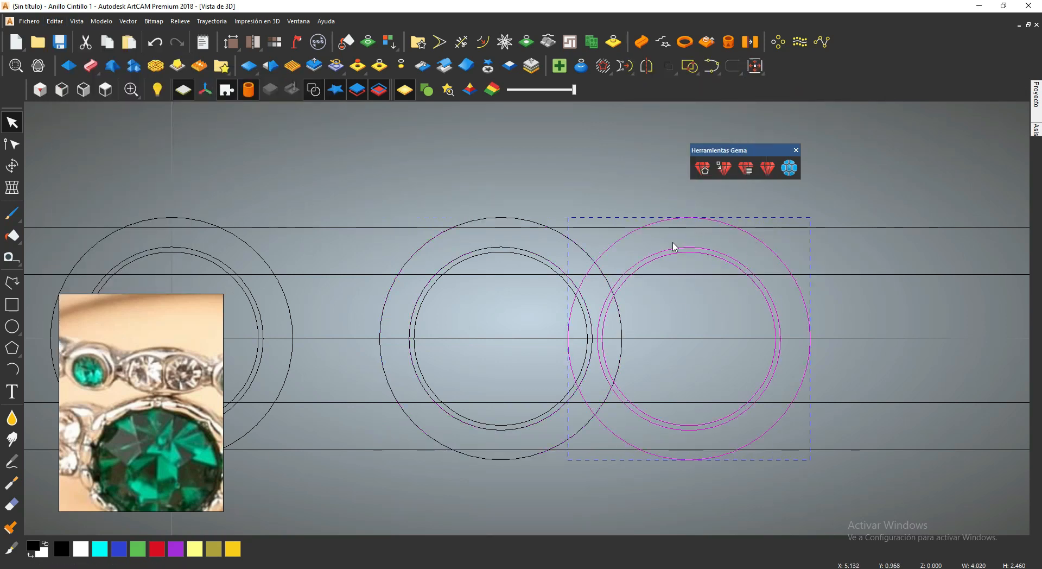
Draw a start-end-point arc over the two adjacent circle groups, about 5.48 mm wide and 0.65 mm high.
click(618, 158)
click(12, 369)
drag(715, 199, 905, 155)
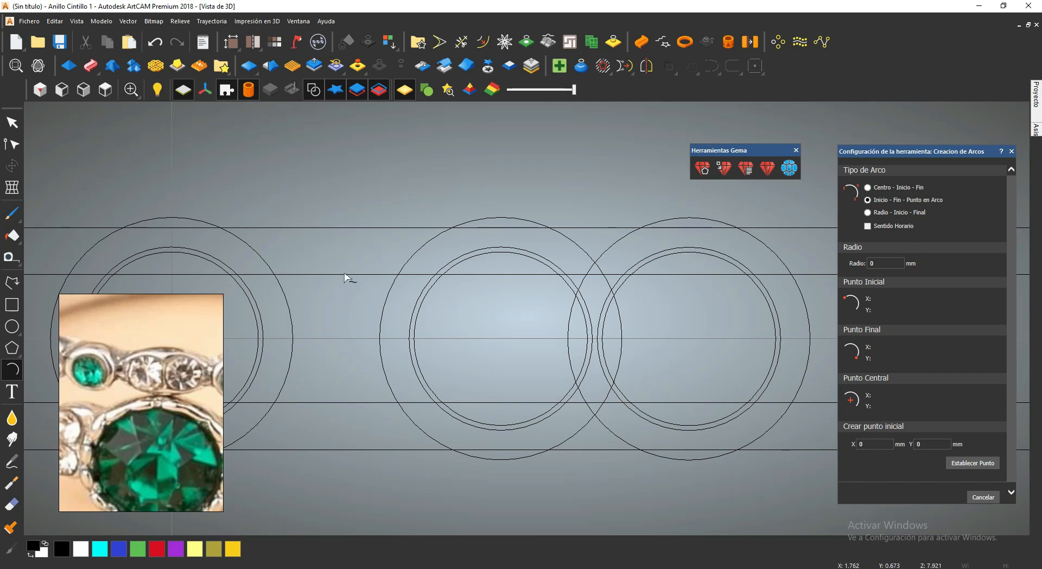
scroll(825, 295, down, 2)
click(748, 291)
click(554, 250)
Centre the arc horizontally over the two adjacent circle groups.
click(16, 122)
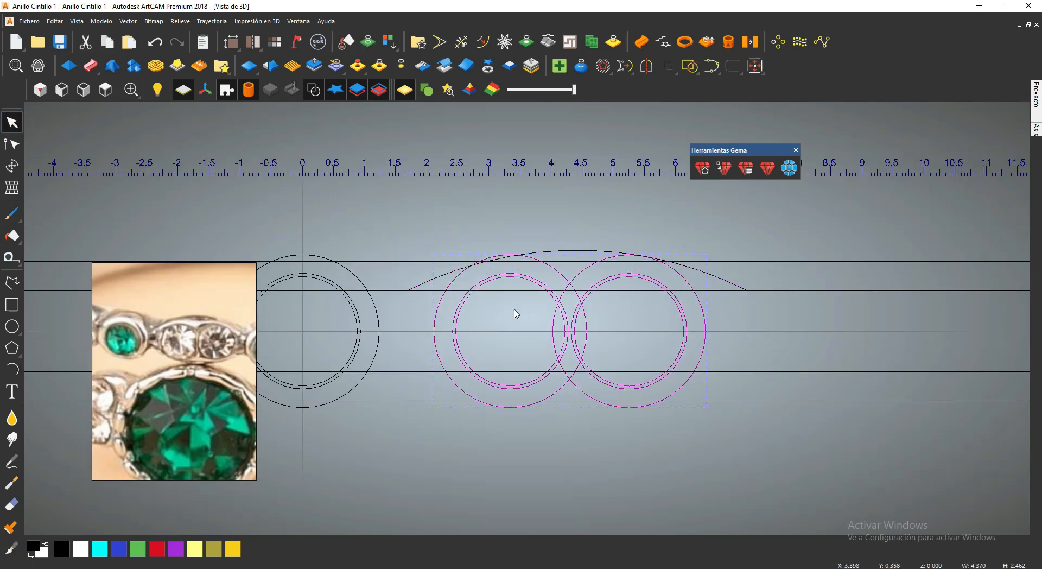
click(693, 272)
shift+click(700, 315)
right_click(692, 271)
click(869, 258)
Mirror the arc below the centre line and join both arcs into a closed outline with straight ends.
click(584, 253)
scroll(583, 256, up, 1)
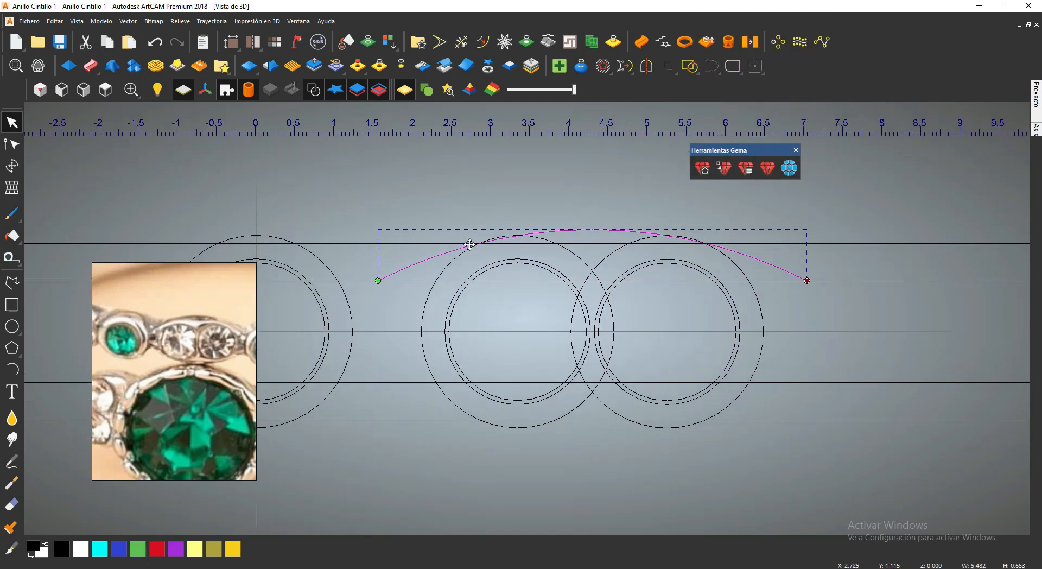
key(n)
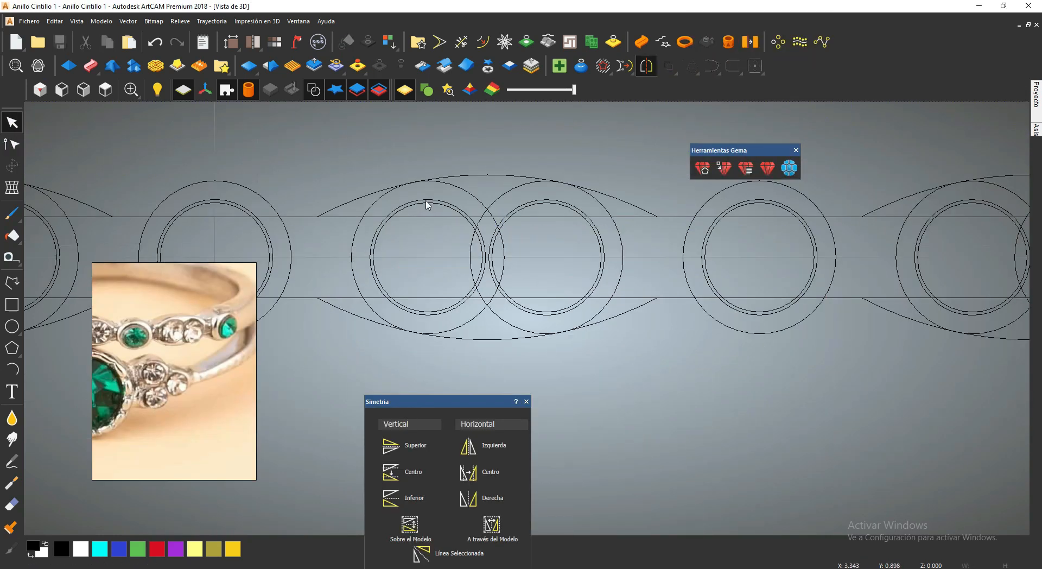
right_click(554, 252)
click(706, 399)
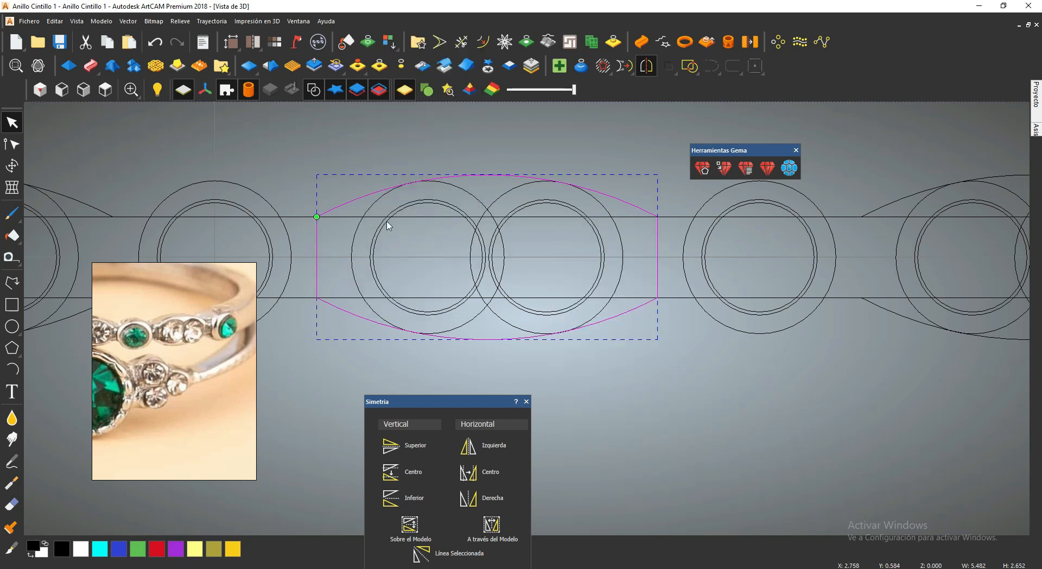
Offset the closed outline inward to make an inner outline about 4.88 by 2.05 mm.
key(o)
click(883, 243)
click(16, 121)
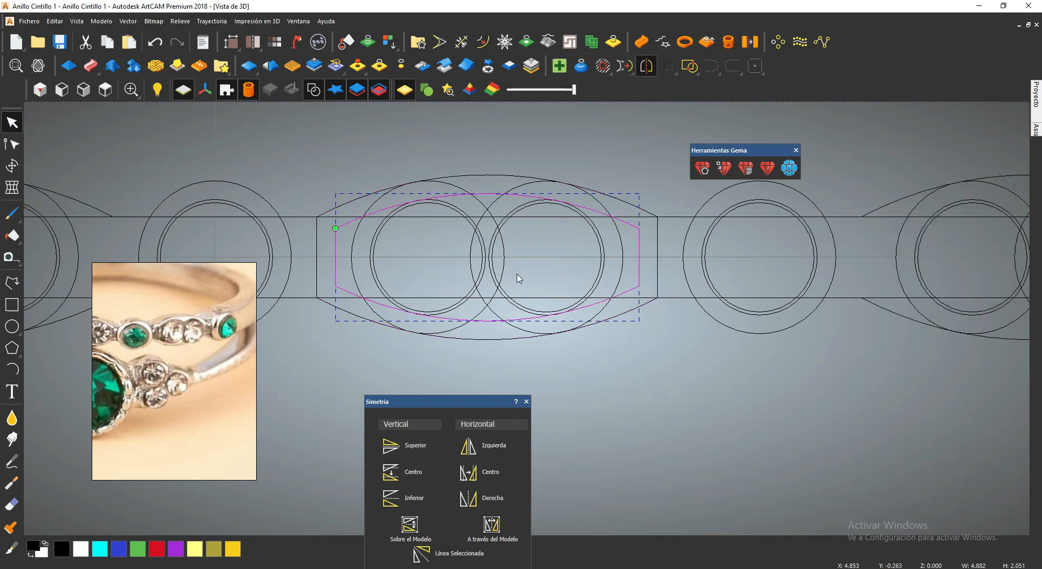
Draw a vertical line about 2.36 mm long across the left end of the inner outline.
scroll(475, 228, up, 3)
middle_drag(450, 240, 519, 201)
key(n)
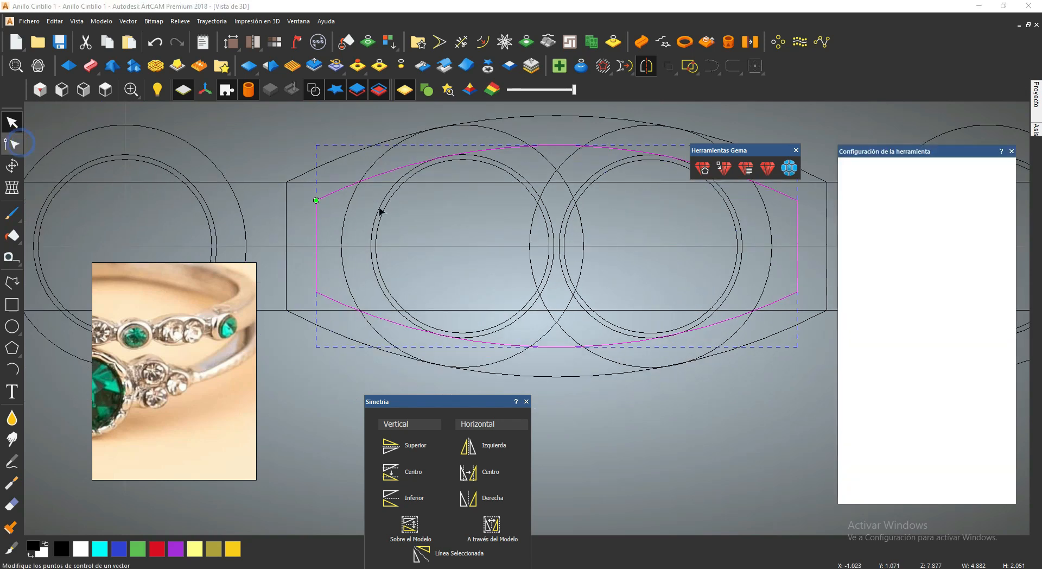
click(15, 278)
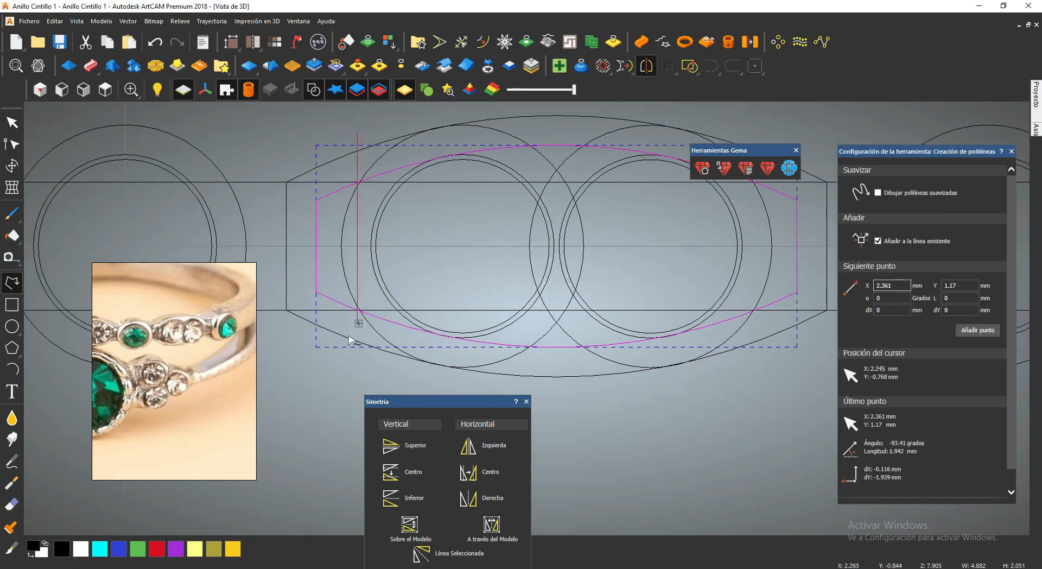
click(358, 363)
key(Escape)
Align the vertical line with the left edge of the left gem-seat circle.
shift+drag(454, 230, 434, 268)
right_click(431, 267)
mouse_move(514, 482)
click(621, 461)
click(621, 461)
click(358, 236)
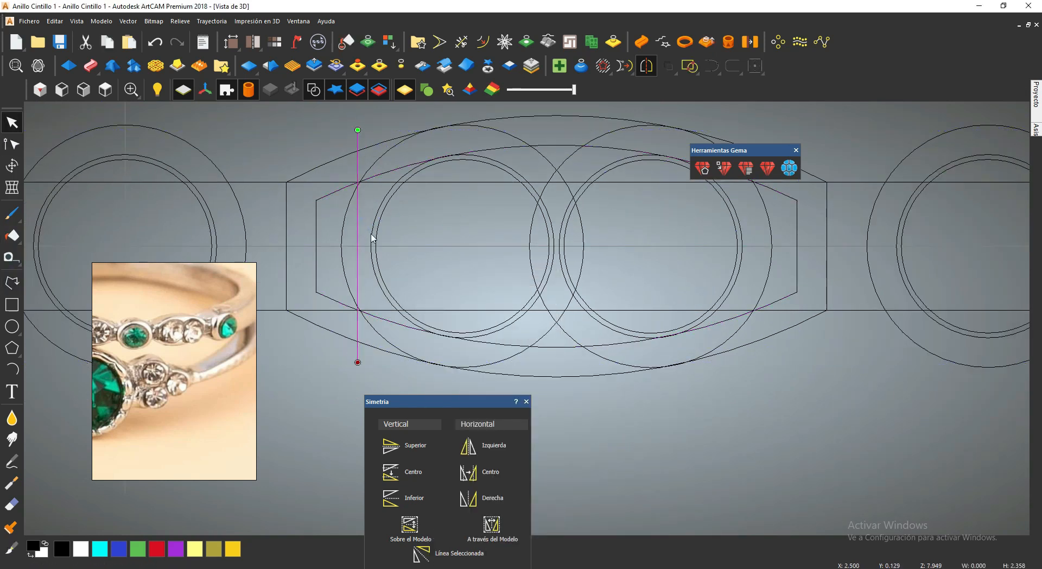
right_click(372, 234)
drag(411, 217, 369, 200)
right_click(367, 193)
click(419, 204)
click(357, 193)
shift+click(373, 235)
right_click(373, 235)
click(547, 355)
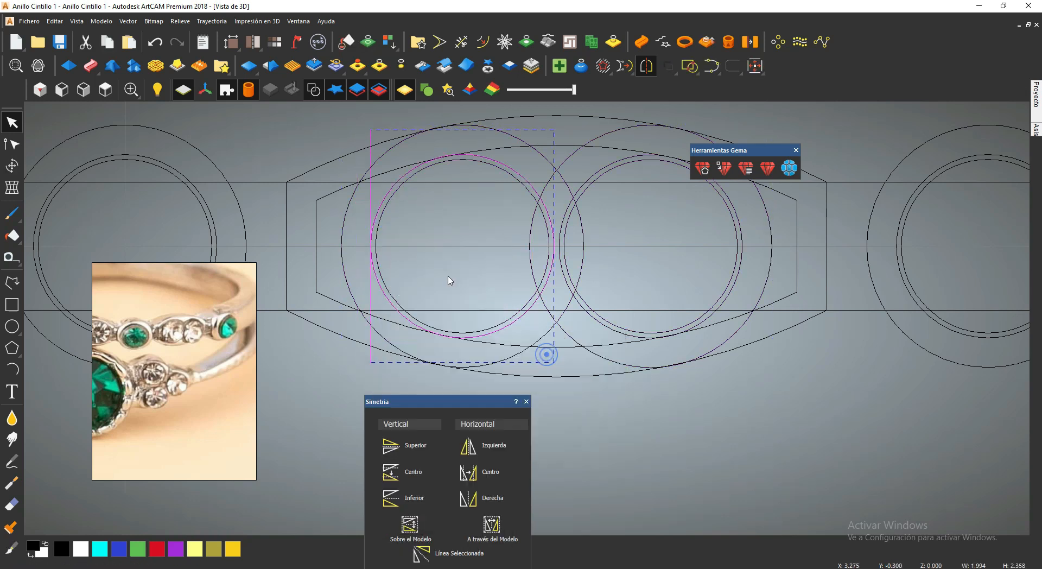
Place a copy of the vertical line at the right edge of the right gem-seat circle.
click(449, 280)
scroll(409, 250, down, 1)
right_click(625, 240)
mouse_move(679, 456)
click(812, 393)
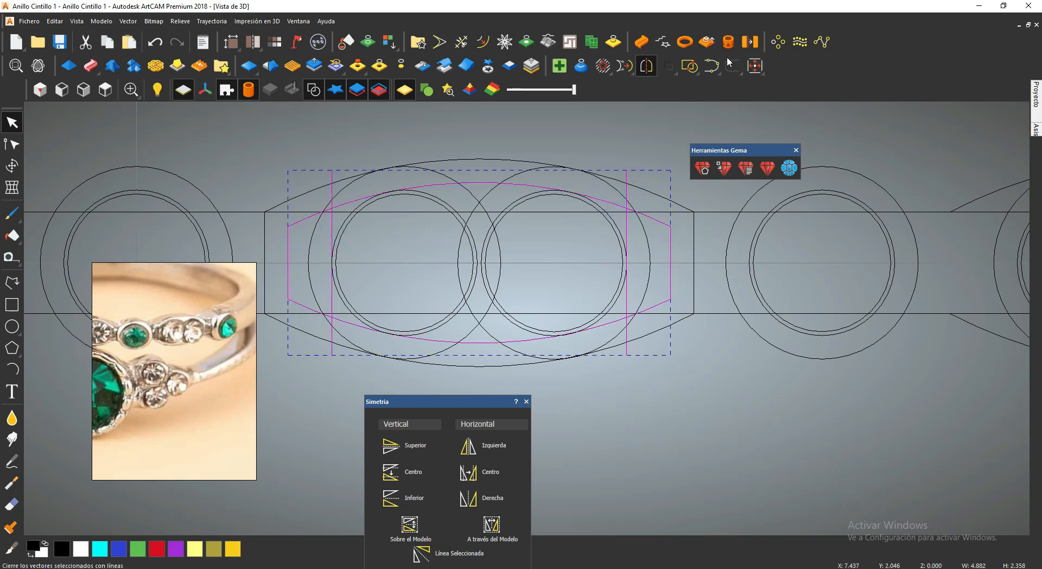
Trim the inner outline at both vertical lines and join the remaining arcs with curved ends, about 4.26 mm wide overall.
click(616, 322)
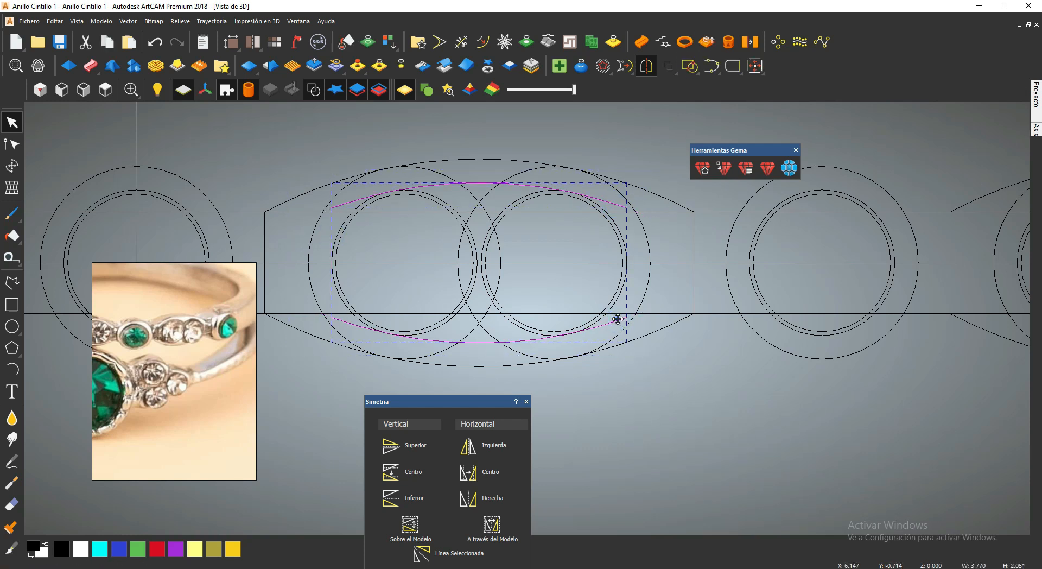
right_click(618, 319)
mouse_move(643, 218)
click(809, 223)
right_click(612, 244)
mouse_move(653, 396)
click(787, 396)
scroll(387, 218, up, 1)
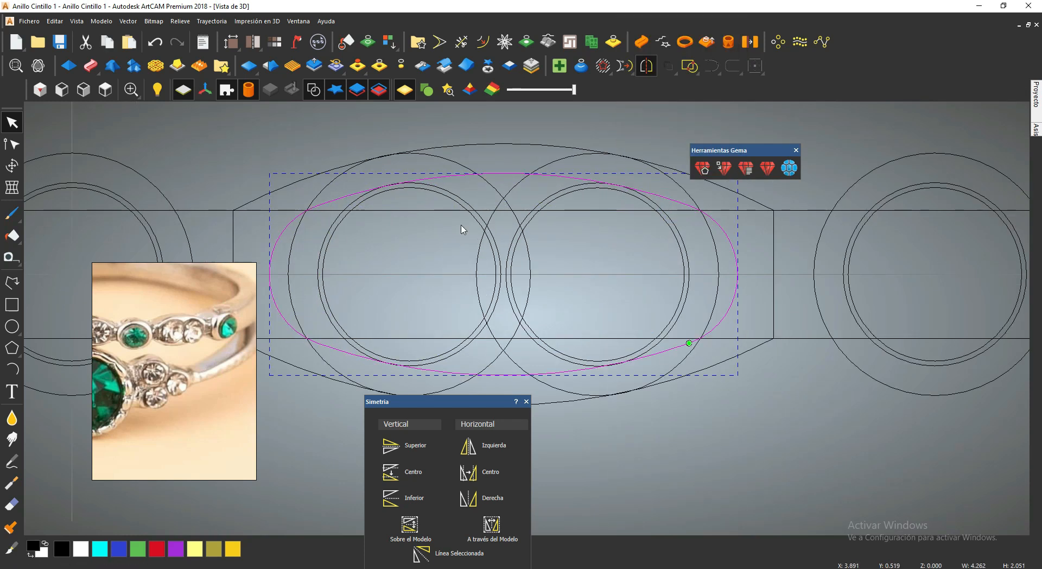
Draw a vertical line about 2.33 mm long through the left circle, with copies at the pair's centre and through the right circle.
middle_drag(328, 196, 356, 174)
scroll(356, 174, down, 1)
click(12, 282)
click(387, 145)
click(387, 327)
key(Escape)
right_click(495, 155)
mouse_move(558, 365)
click(646, 365)
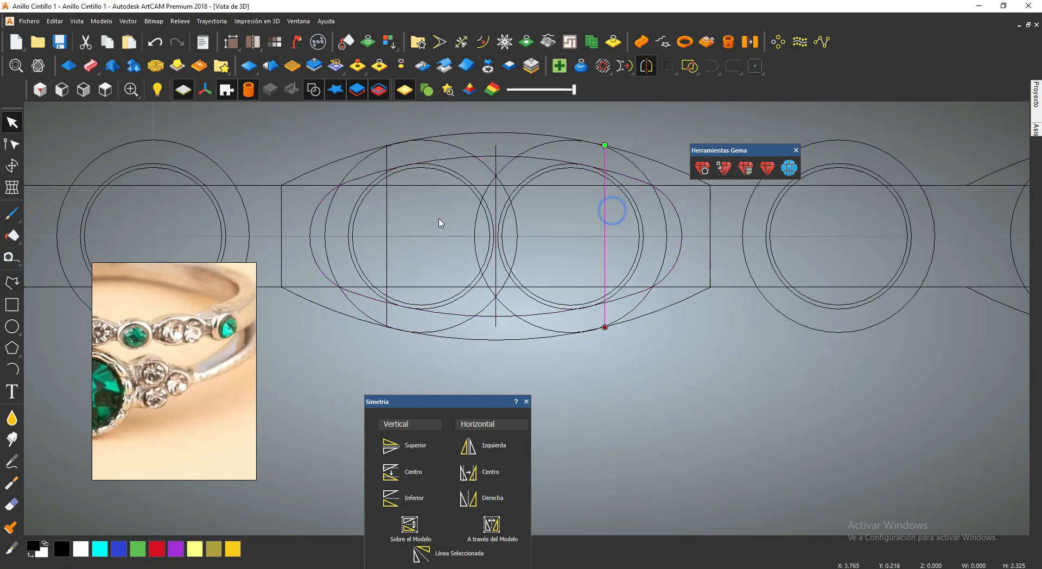
Trim the inner outline outside the two side lines and join the upper and lower arcs with curved ends, about 3.44 mm wide overall.
key(Delete)
click(548, 313)
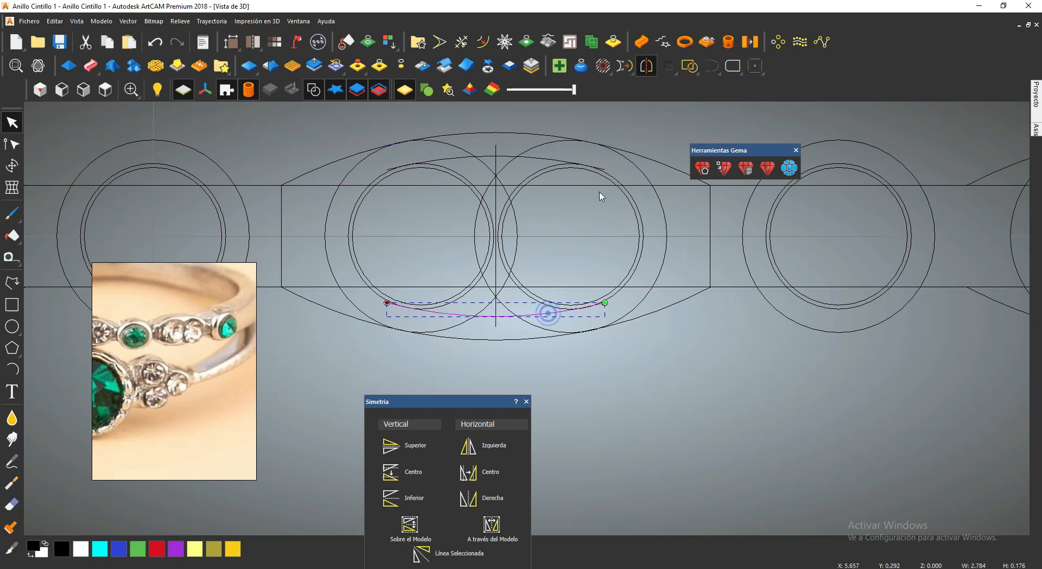
shift+click(546, 159)
right_click(546, 160)
mouse_move(607, 361)
click(738, 364)
right_click(582, 262)
click(745, 407)
scroll(490, 224, up, 3)
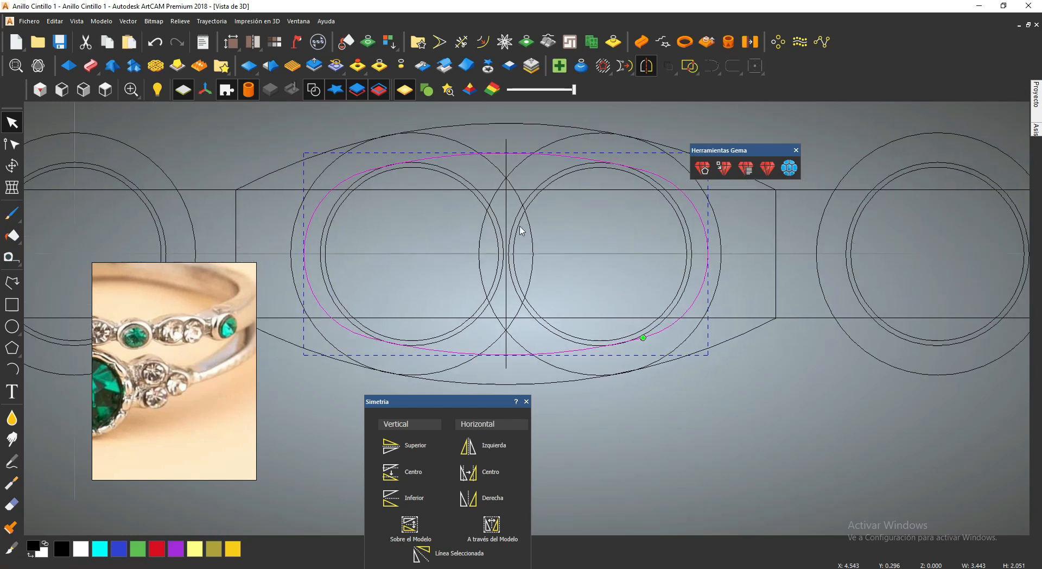
Draw a short horizontal line across the upper gap between the two gem-seat circles, centred on the vertical centre line.
click(446, 214)
shift+click(528, 215)
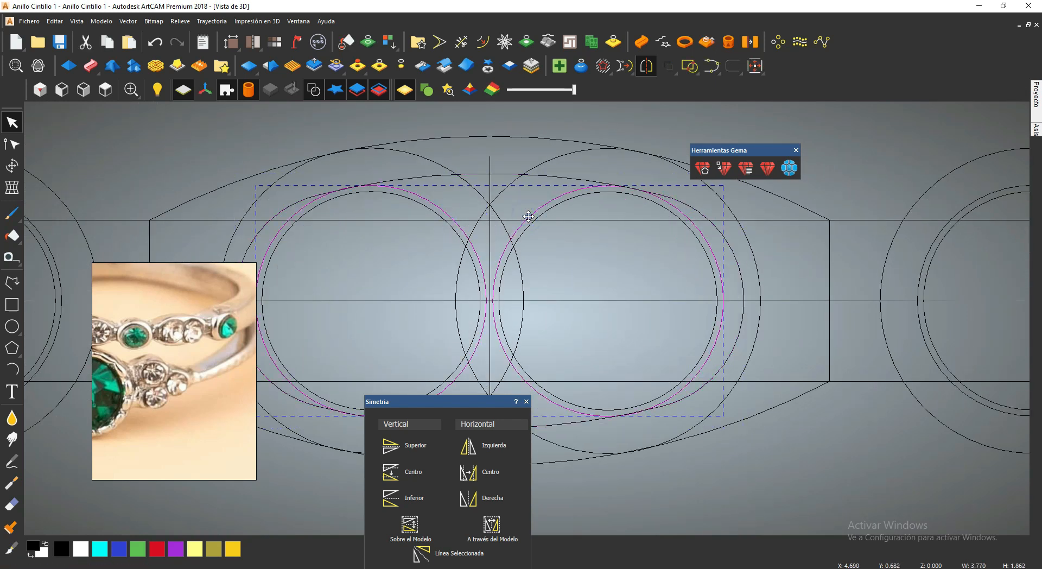
click(510, 234)
click(11, 282)
click(446, 254)
click(563, 254)
right_click(562, 254)
shift+click(490, 243)
right_click(490, 244)
mouse_move(556, 460)
click(679, 429)
Mirror the short line below the centre line and delete the facing circle segments between the two lines.
middle_drag(570, 274, 611, 217)
click(570, 199)
click(410, 522)
shift+click(544, 201)
shift+click(556, 175)
key(Delete)
Merge the two opened gem-seat circles with the surrounding rounded outline into a combined contour on each side.
click(498, 168)
middle_drag(365, 184, 351, 208)
shift+click(599, 147)
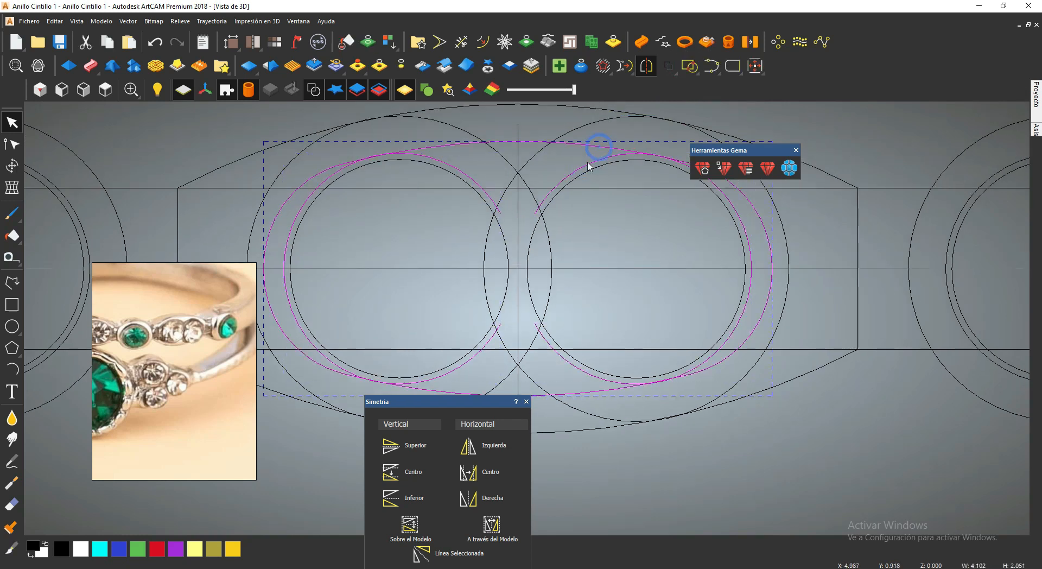
click(687, 68)
scroll(387, 161, up, 3)
scroll(528, 249, down, 3)
click(679, 198)
scroll(679, 207, up, 5)
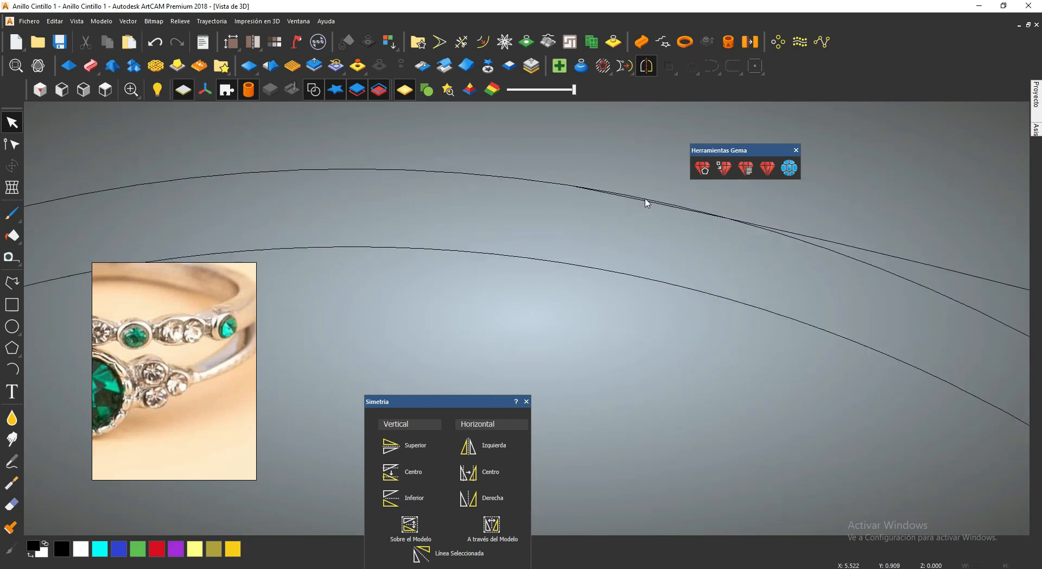
click(775, 228)
scroll(567, 259, down, 4)
scroll(601, 232, down, 2)
click(684, 64)
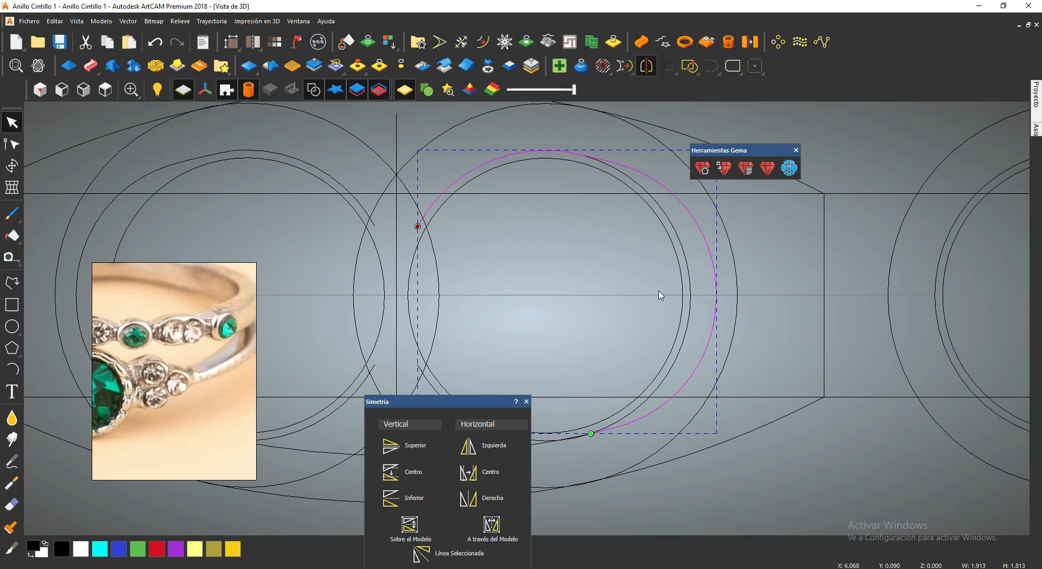
Delete the left contour and the leftover segments, keeping the upper half of the right contour.
click(708, 244)
click(304, 161)
scroll(304, 163, down, 2)
key(Delete)
middle_drag(429, 289, 444, 213)
drag(320, 239, 619, 352)
key(Delete)
Smooth the right contour's upper half by fitting arcs to it.
middle_drag(552, 269, 534, 360)
scroll(613, 254, up, 2)
click(620, 247)
key(n)
drag(410, 174, 715, 395)
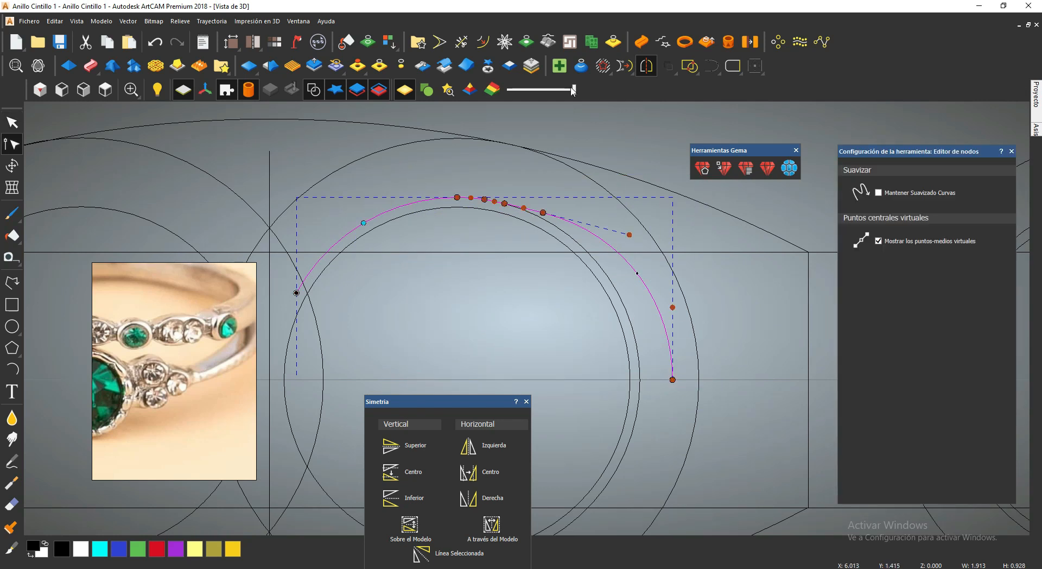
click(626, 66)
click(846, 109)
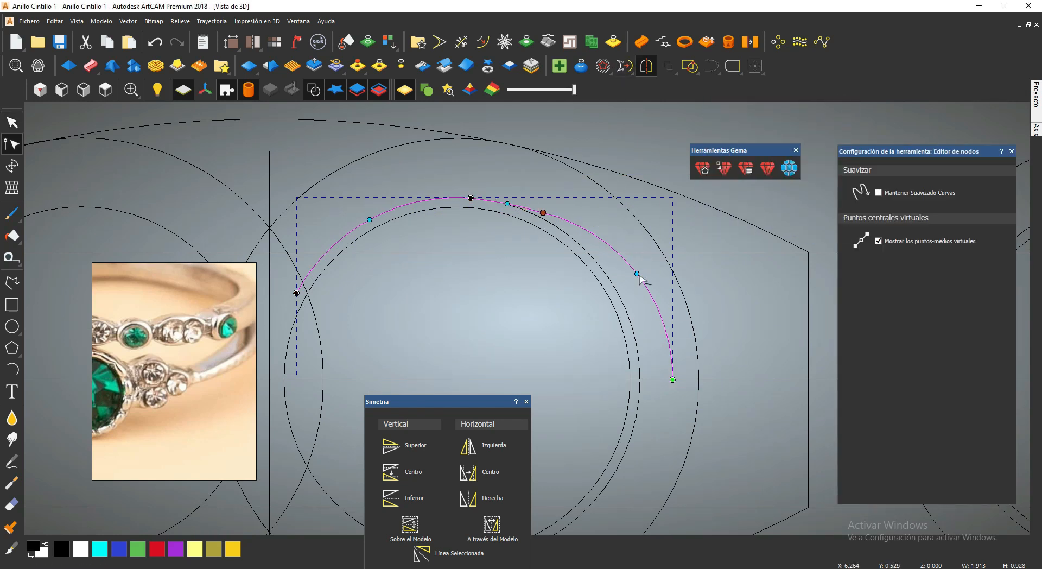
Mirror the fitted contour to the left side and join the facing ends with a curved segment.
scroll(631, 279, down, 2)
click(17, 124)
click(482, 445)
click(505, 232)
shift+click(440, 233)
right_click(440, 235)
click(626, 438)
Fit arcs to the outer half-arch above the paired gem seats and mirror it to the right side.
click(633, 65)
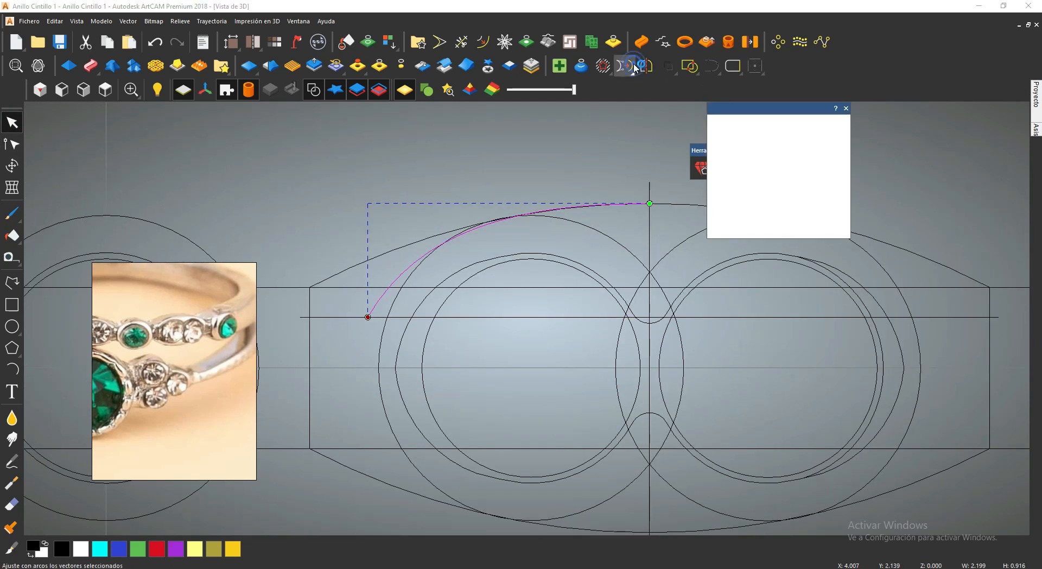
click(470, 416)
click(514, 318)
Cut the paired-seat contour along the horizontal line, then delete the line and the contour portions below it.
click(375, 317)
shift+click(420, 306)
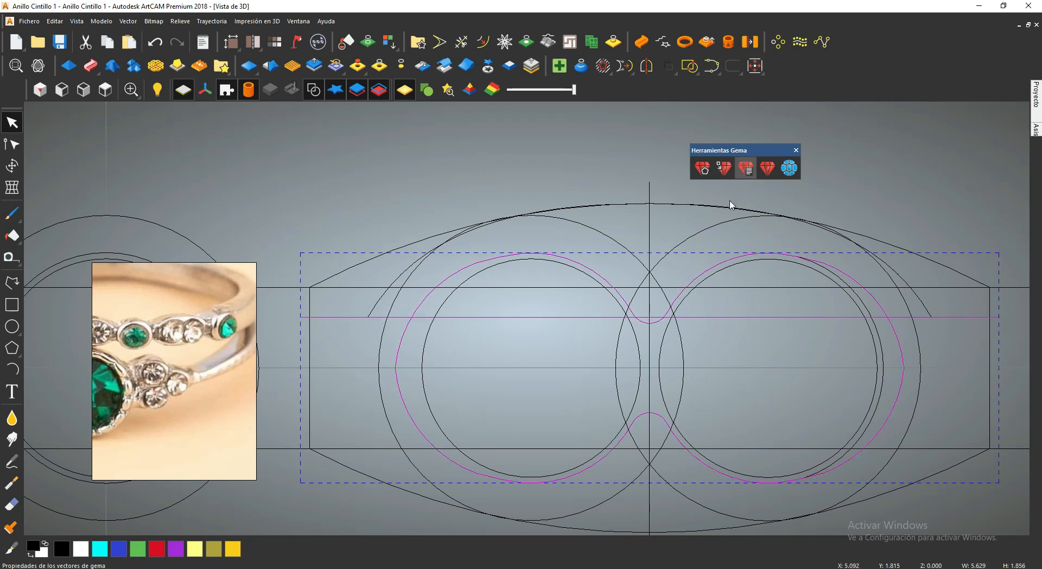
click(11, 144)
click(549, 325)
click(591, 317)
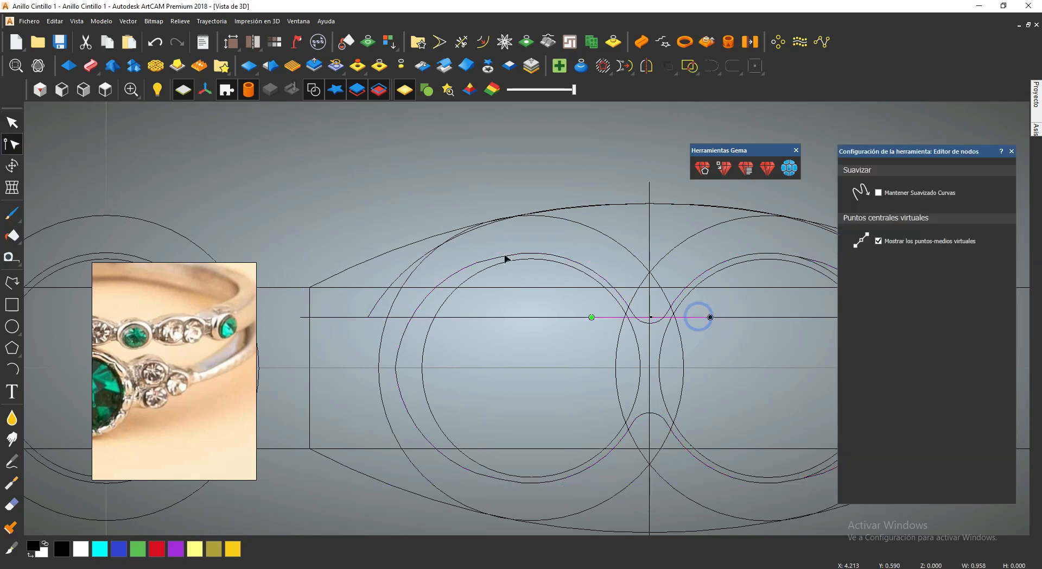
key(Delete)
click(718, 317)
shift+click(572, 317)
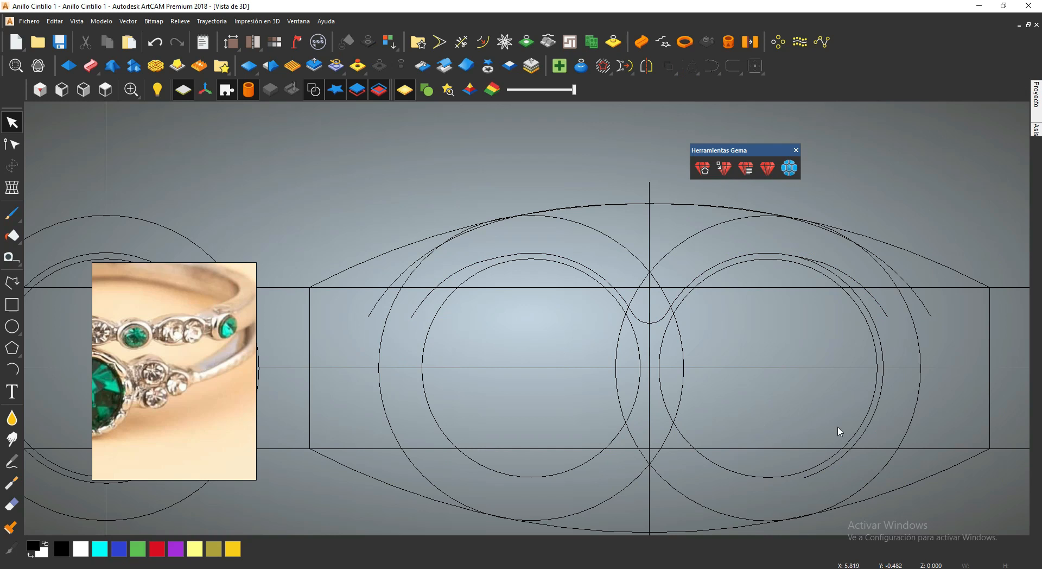
Join the outer arch to the trimmed contour with a smooth curve at both ends to form a closed shape.
click(881, 307)
shift+click(923, 303)
right_click(922, 302)
mouse_move(966, 201)
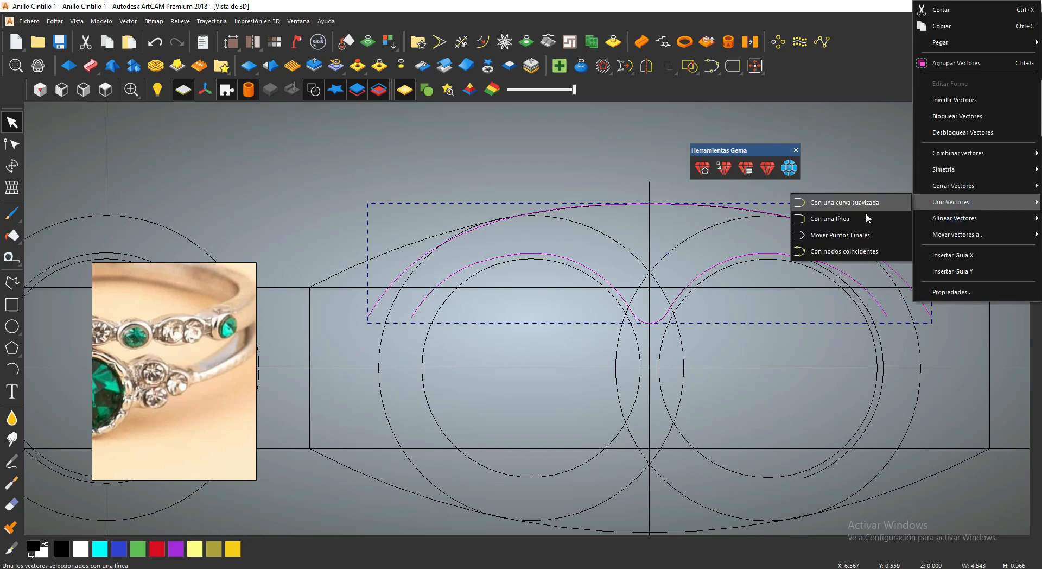
click(845, 202)
right_click(744, 320)
click(921, 472)
Mirror the closed arch shape vertically across the model, keeping the original above the paired seats.
scroll(787, 320, down, 1)
click(646, 66)
click(403, 449)
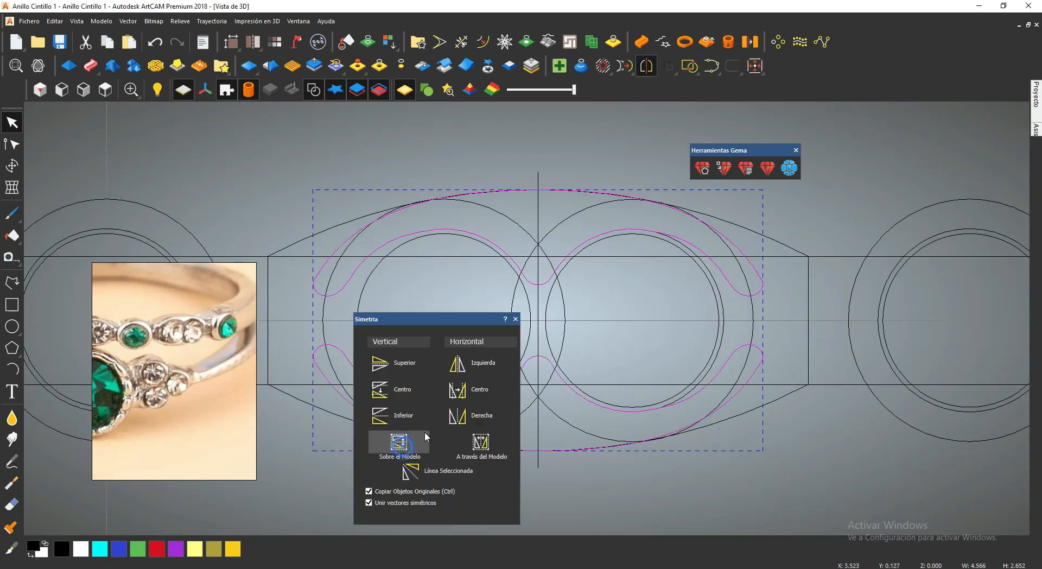
scroll(460, 333, down, 1)
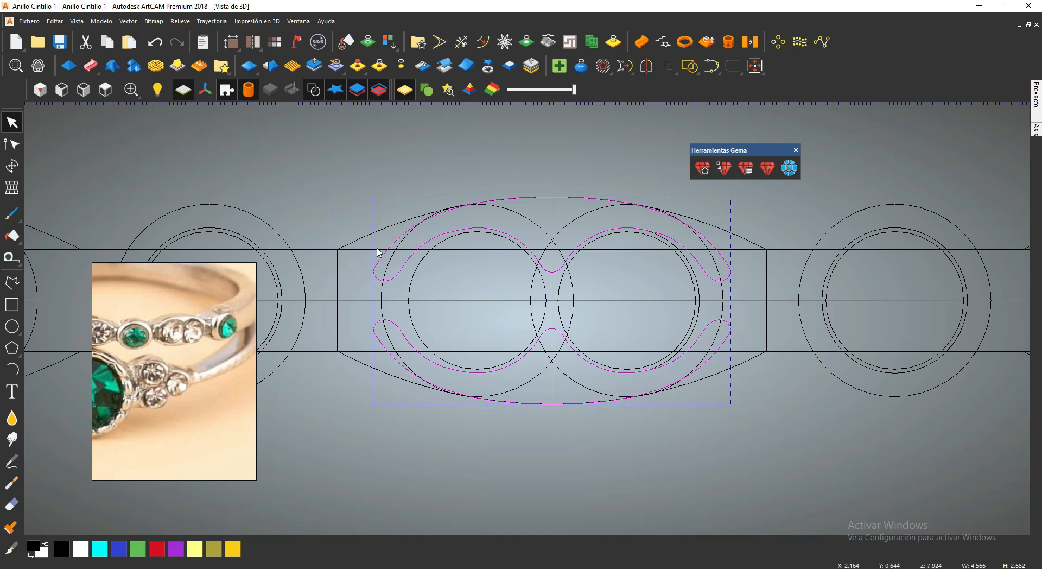
Delete the leftover construction outline around the paired setting.
click(377, 230)
scroll(500, 340, down, 2)
middle_drag(549, 331, 500, 316)
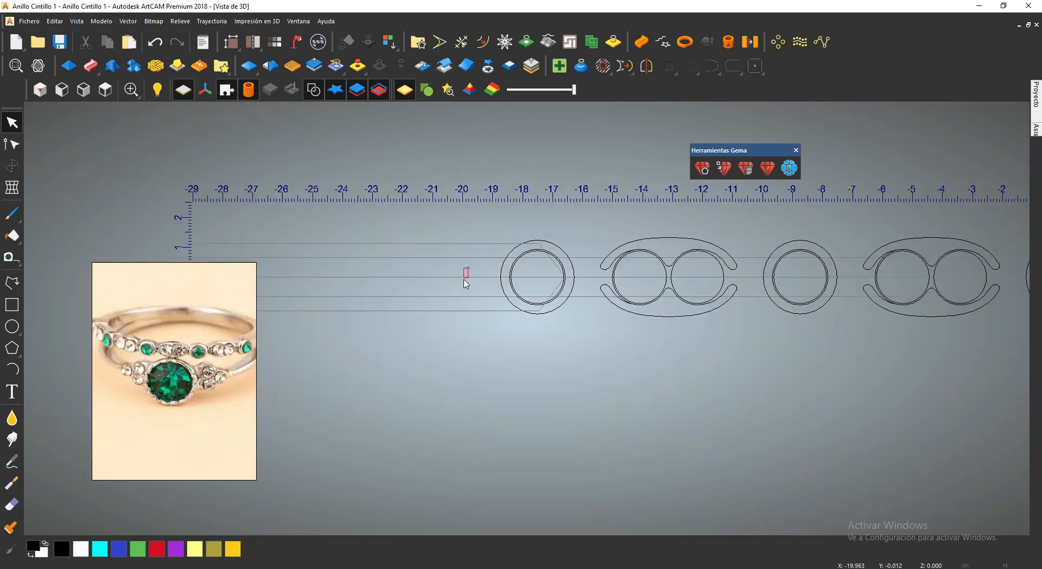
Set the length of the band's upper edge line to 60 mm.
drag(469, 267, 461, 289)
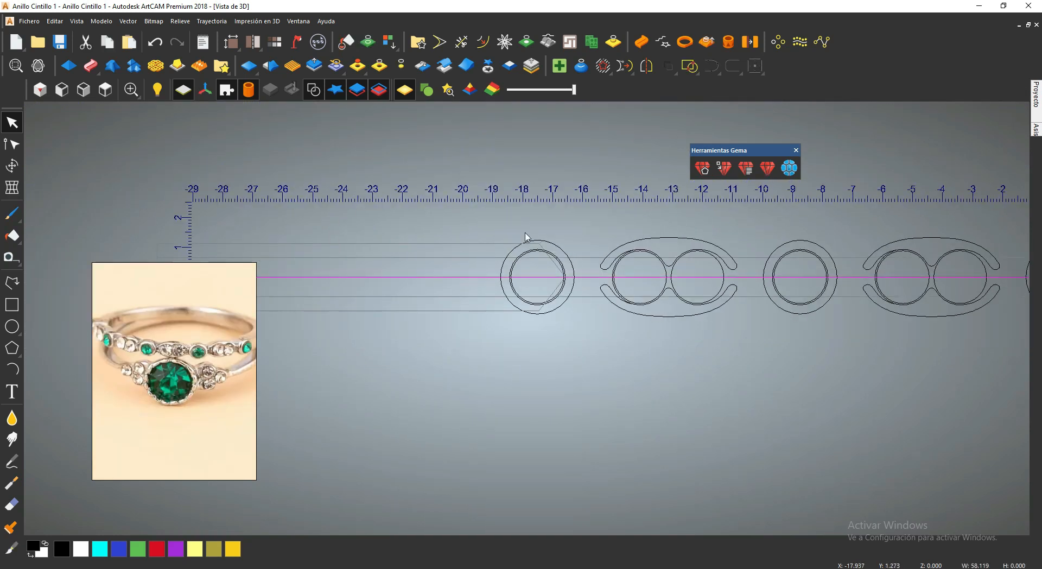
right_click(470, 287)
mouse_move(512, 248)
click(679, 309)
click(569, 271)
scroll(577, 278, down, 1)
middle_drag(577, 277, 350, 211)
text(t60.)
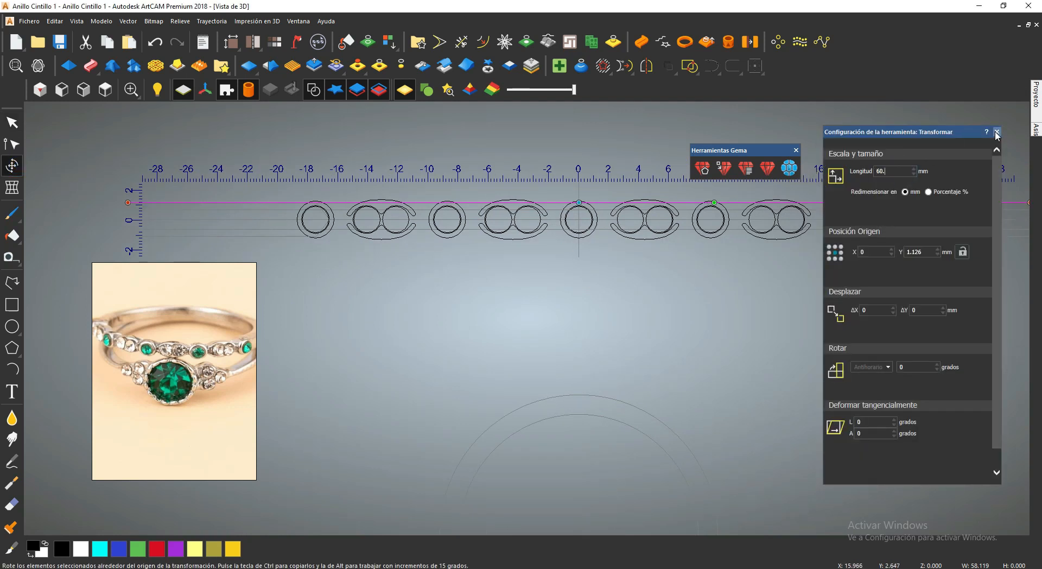
click(997, 131)
Mirror the 60 mm edge line vertically across the model to form the band's lower edge.
click(646, 65)
click(397, 442)
click(512, 318)
scroll(276, 281, up, 2)
Draw a small rectangle with rounded upper corners below the band and remove its bottom edge.
click(11, 305)
drag(431, 247, 504, 280)
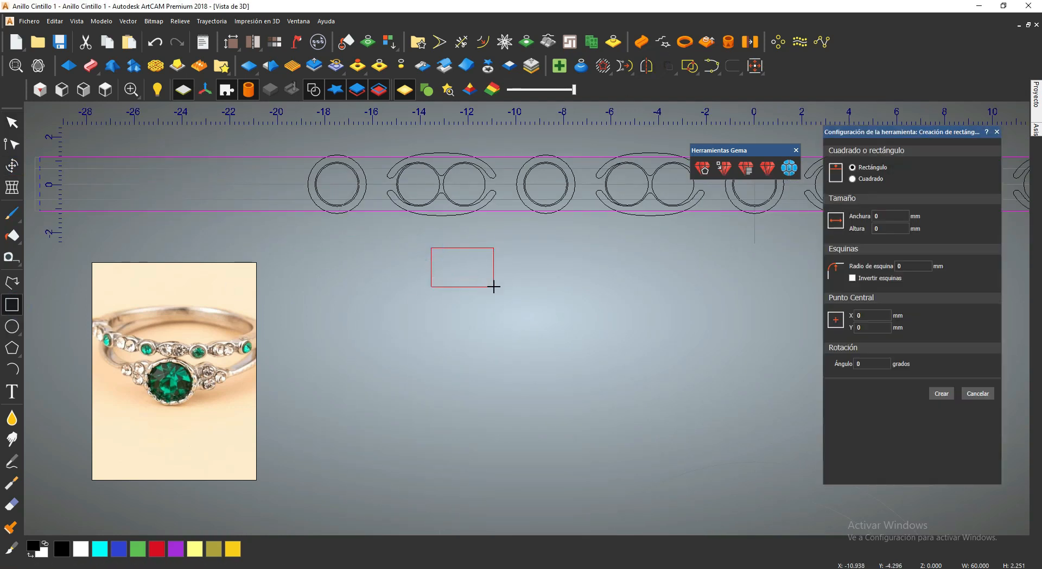
click(949, 392)
key(n)
key(r)
Offset the inner ring circle 1.6 mm outward, keeping the original circle.
scroll(447, 252, up, 4)
click(439, 42)
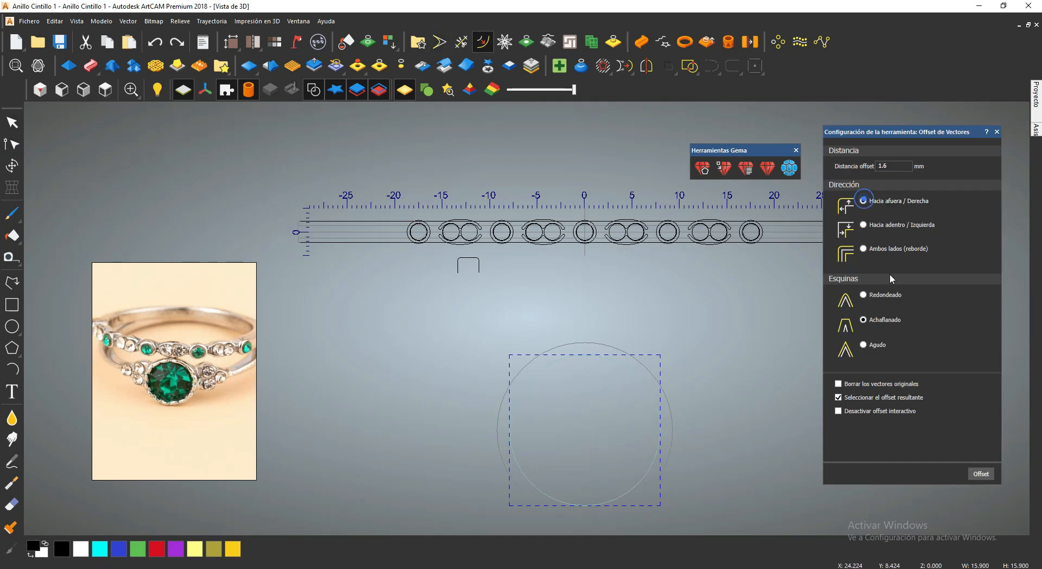
click(979, 472)
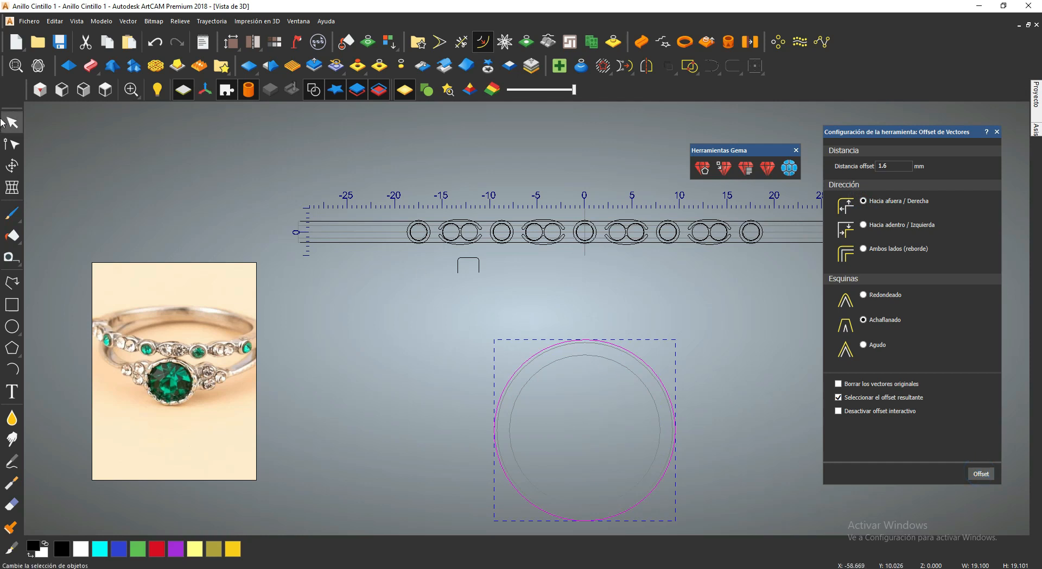
click(6, 126)
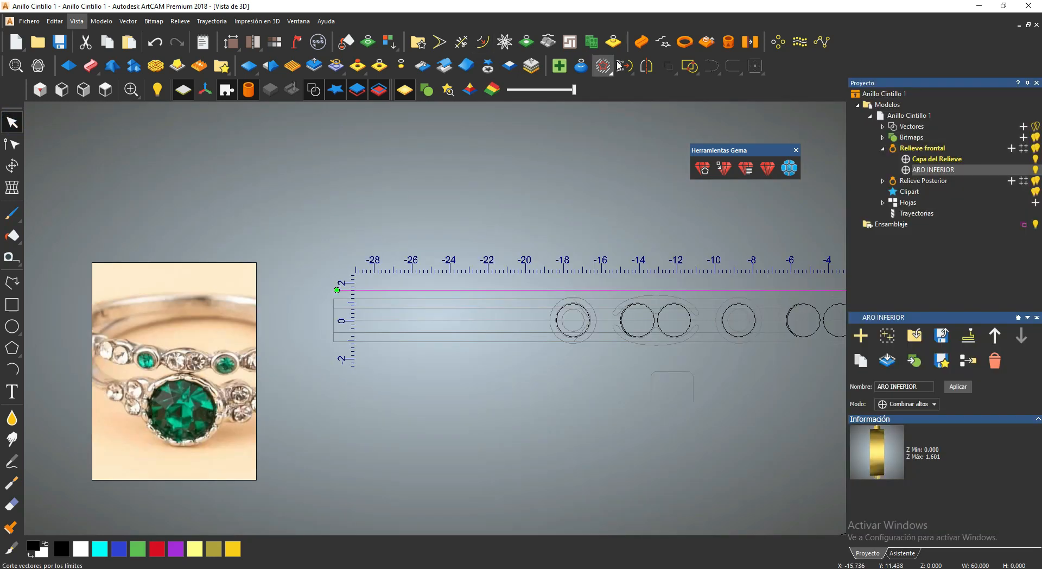
Mirror the outermost 60 mm band line vertically across the model.
click(646, 66)
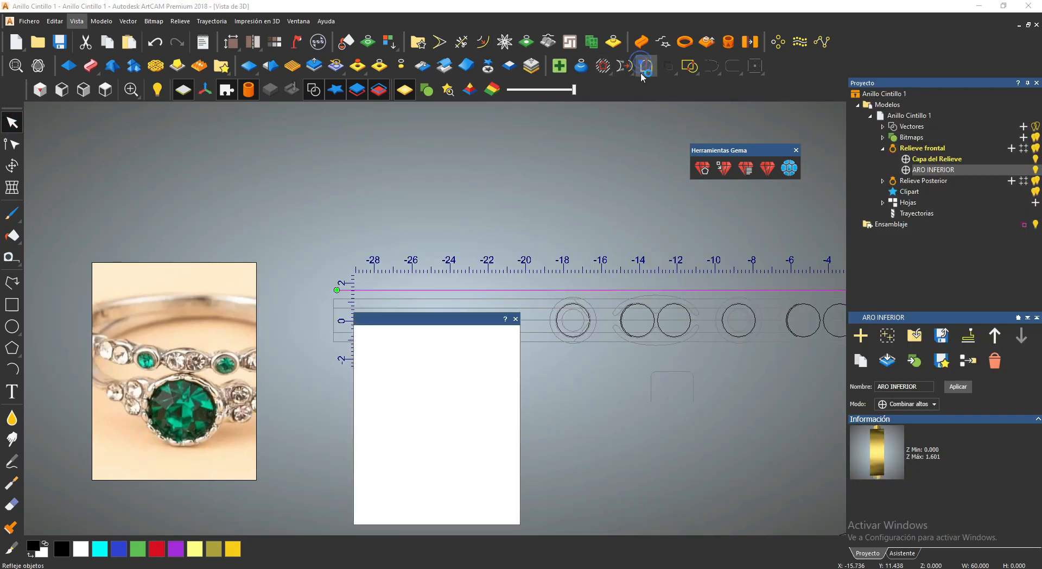
click(398, 444)
scroll(650, 411, up, 2)
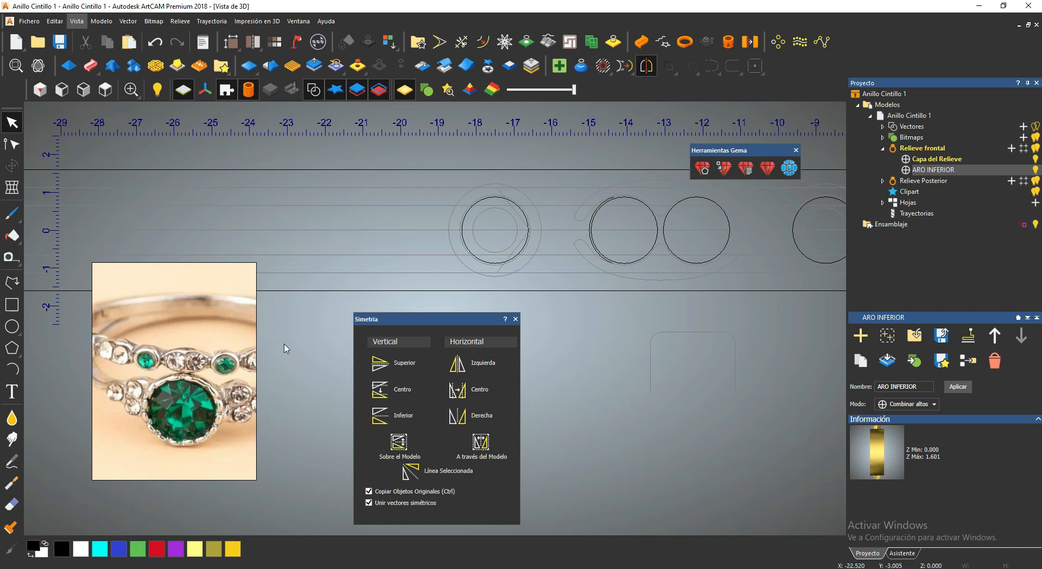
Draw a 2.25 by 1.6 mm rectangle below the band and paste a copy of it in place.
click(11, 305)
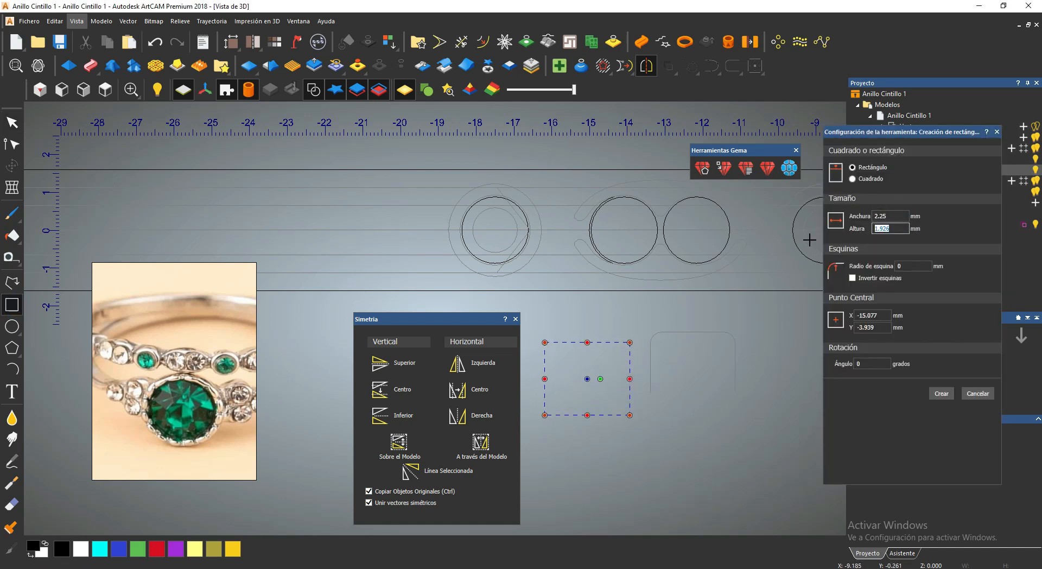
click(942, 392)
right_click(609, 356)
click(652, 151)
right_click(614, 299)
mouse_move(652, 342)
click(766, 347)
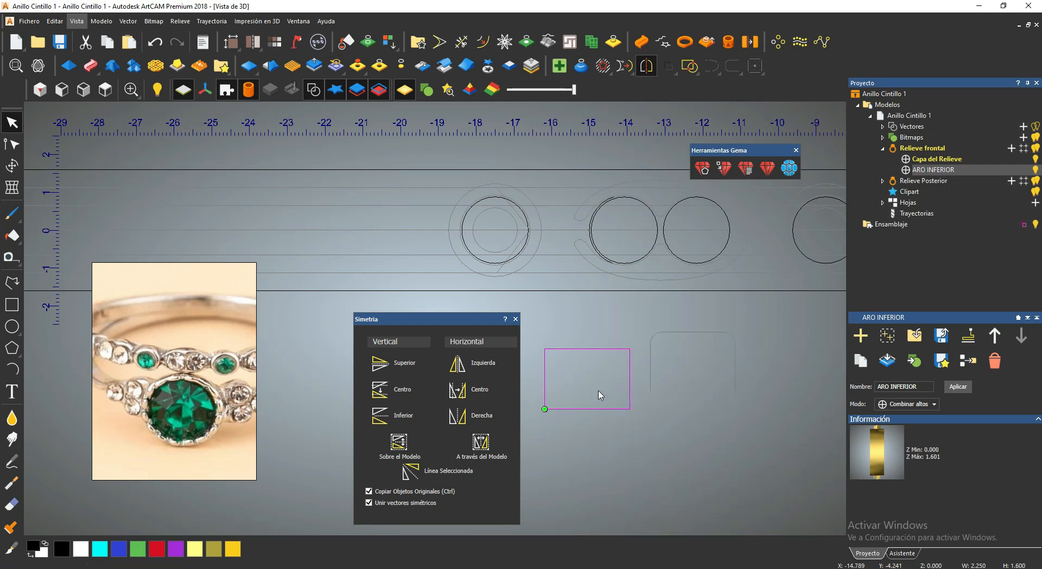
Set one rectangle's height to 2.2 mm from its base and bend the other rectangle's top edge into an arch.
click(601, 396)
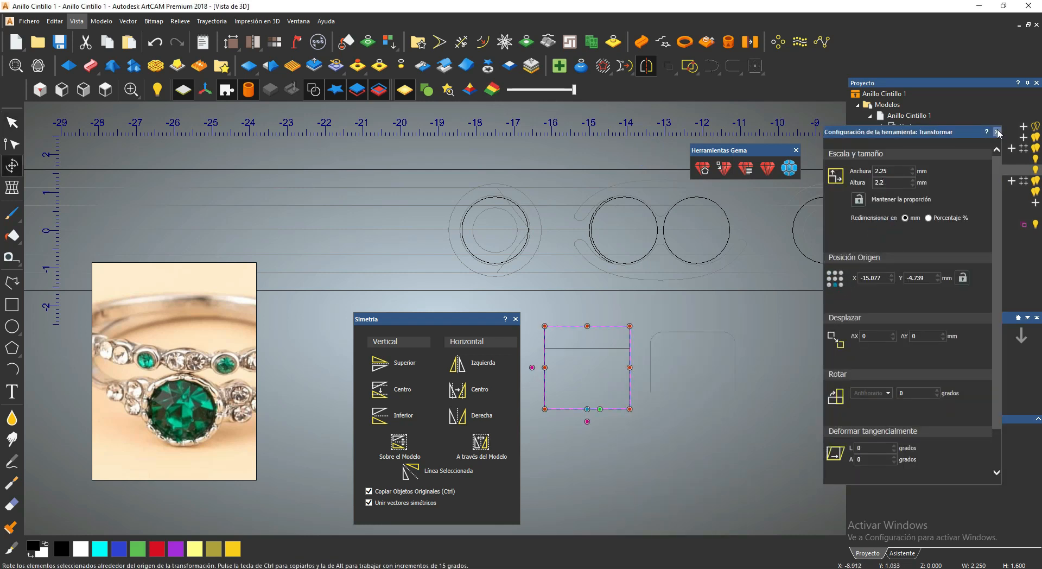
key(Escape)
key(n)
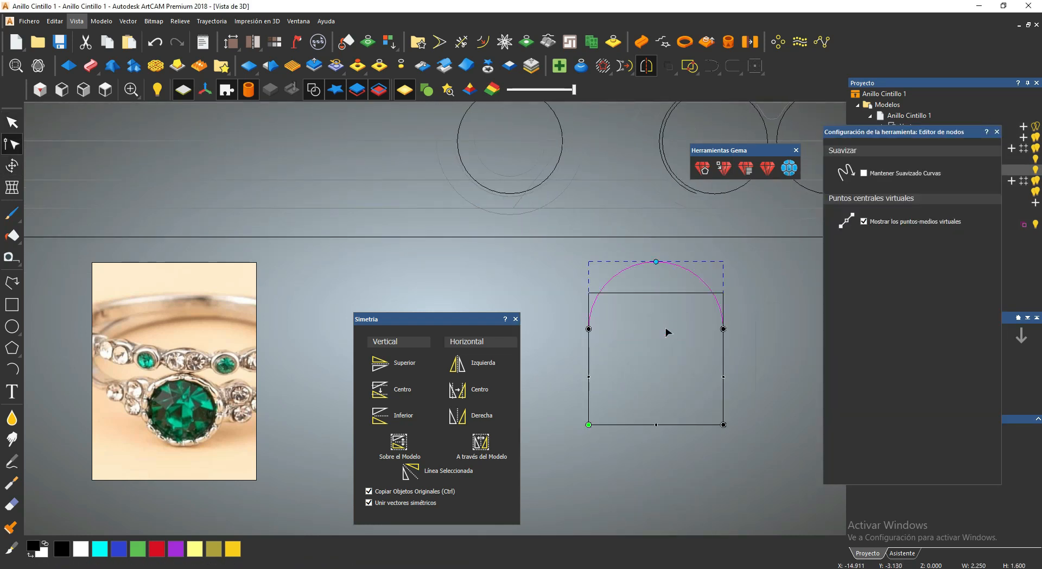
scroll(619, 288, down, 2)
key(Escape)
scroll(583, 302, down, 3)
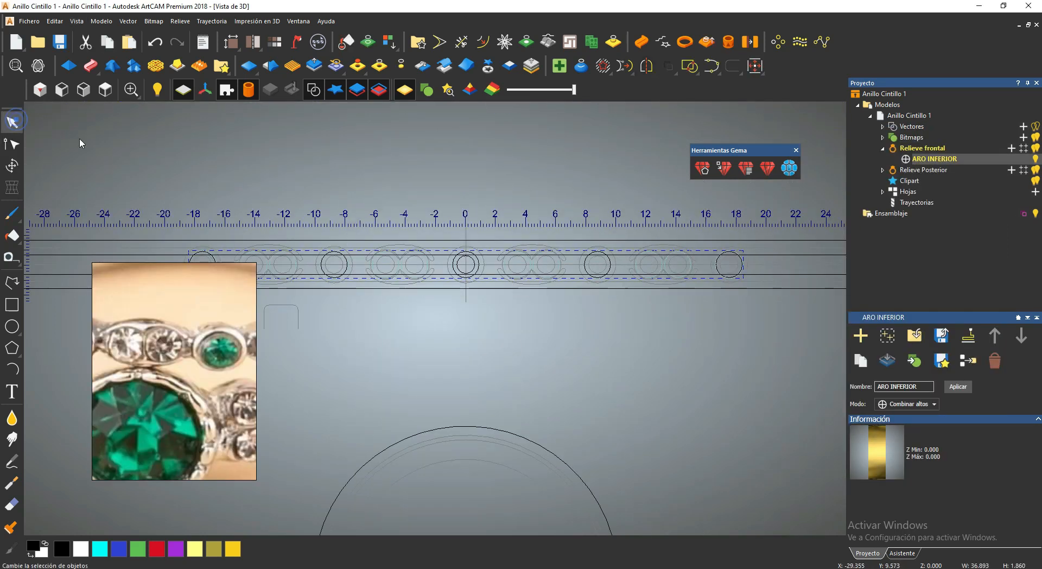
Unlock and ungroup the gem-setting vectors along the band.
scroll(342, 274, down, 1)
scroll(342, 277, down, 1)
drag(274, 261, 645, 314)
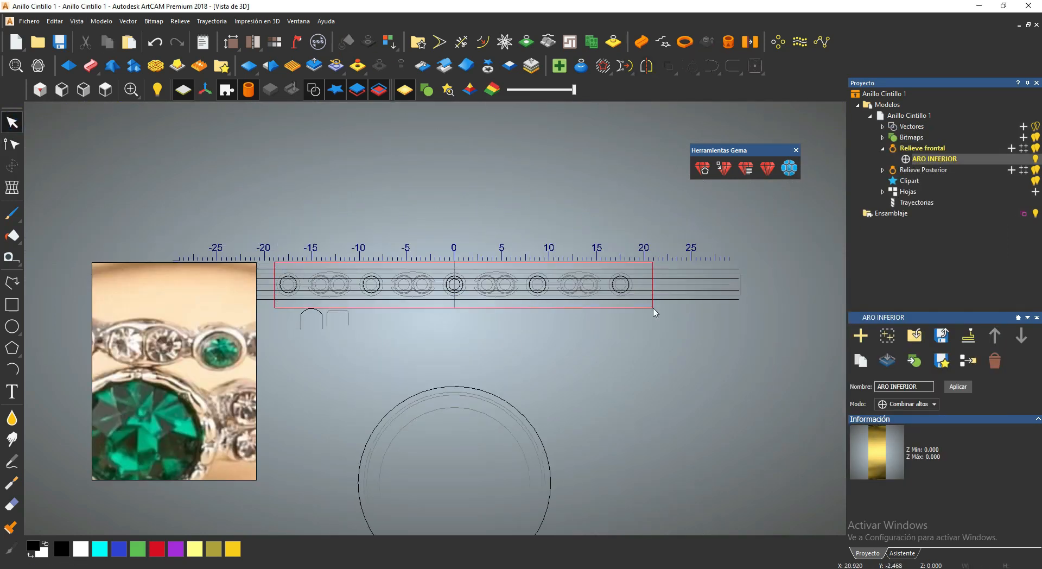
right_click(577, 302)
click(628, 101)
right_click(497, 329)
click(549, 193)
Move the first paired setting closer to the centre stone and align a vertical line with the pair's centre.
scroll(508, 298, up, 4)
drag(398, 207, 535, 296)
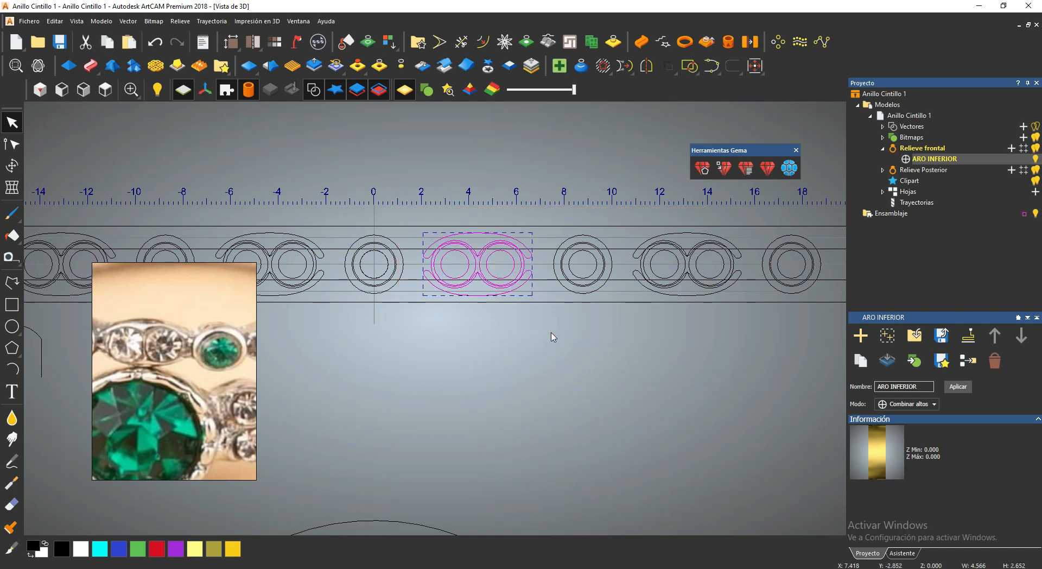
scroll(407, 226, up, 2)
click(435, 189)
middle_drag(418, 235, 432, 231)
click(342, 200)
shift+click(506, 217)
right_click(507, 217)
click(668, 458)
Delete the remaining settings to the right of the first paired setting.
scroll(347, 307, down, 2)
drag(438, 219, 679, 386)
key(Delete)
Mirror the centre single setting's circles to the right across the vertical line through the paired setting.
middle_drag(361, 317, 465, 288)
scroll(465, 282, up, 1)
scroll(461, 226, up, 1)
click(448, 247)
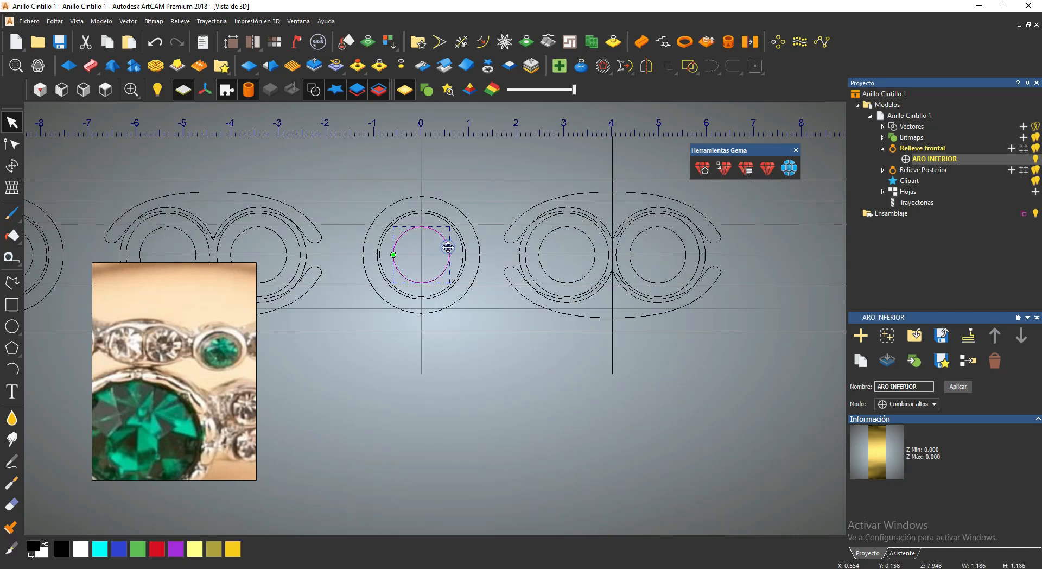
shift+click(479, 245)
scroll(484, 239, down, 2)
shift+click(496, 233)
click(646, 66)
click(470, 415)
click(514, 319)
Align the vertical line with the centre of the newly mirrored single setting.
scroll(529, 277, up, 3)
click(580, 297)
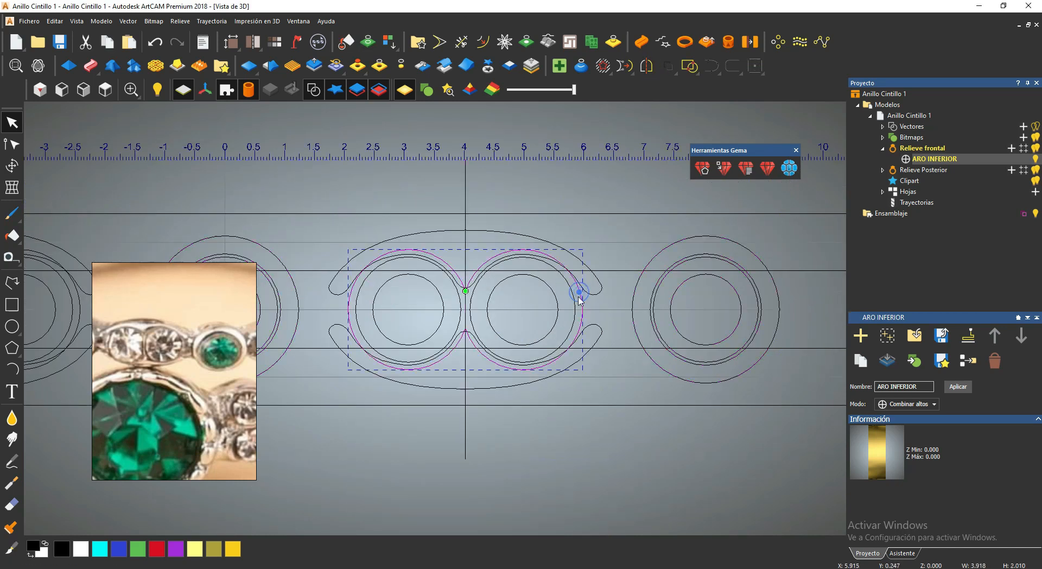
scroll(444, 305, down, 2)
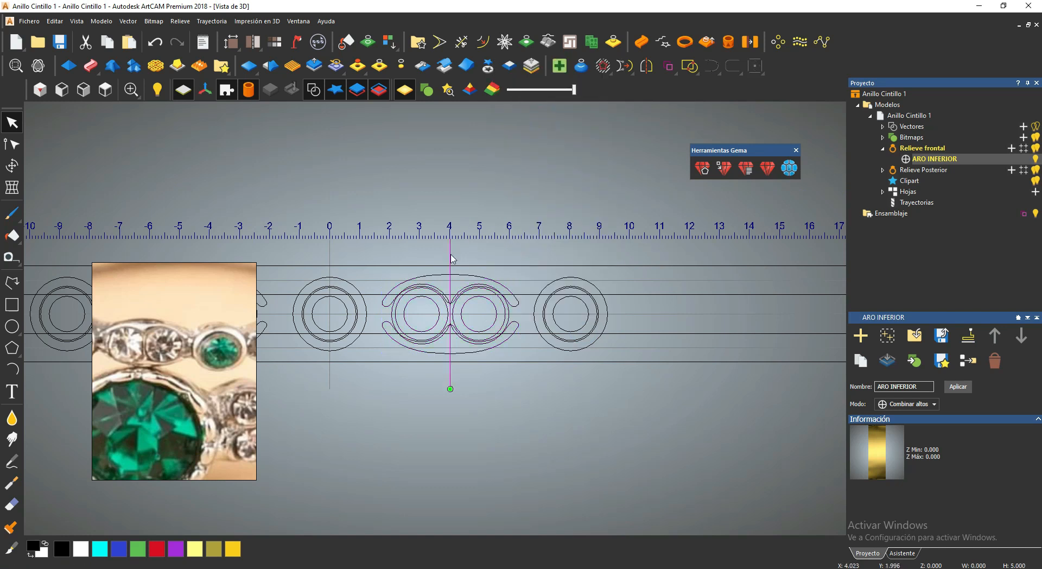
right_click(657, 282)
mouse_move(674, 470)
click(773, 393)
Group the circles of the centre single setting.
scroll(321, 296, up, 2)
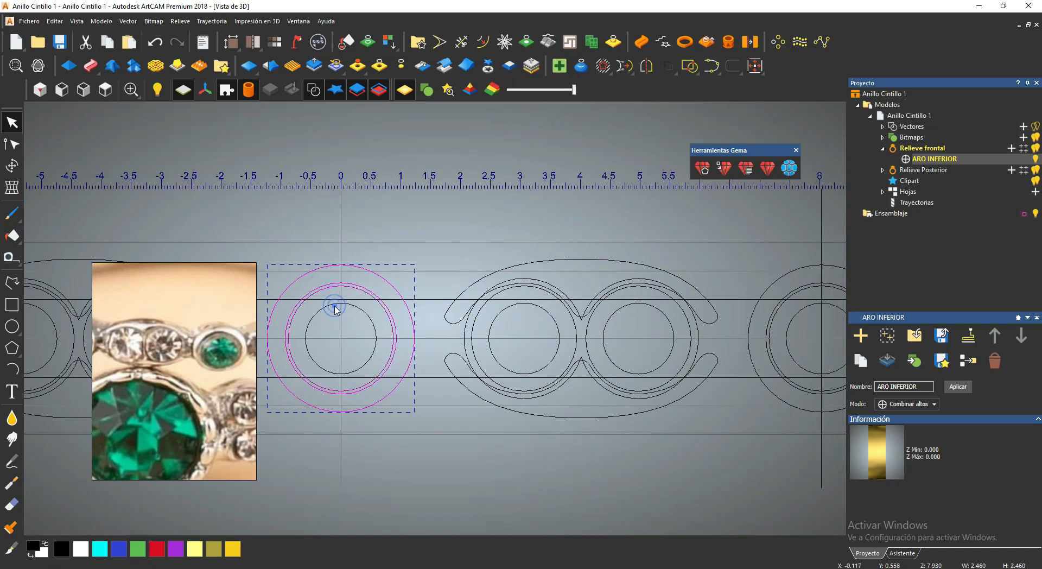
scroll(337, 311, down, 2)
right_click(336, 301)
click(396, 364)
Mirror the centre single and paired settings to the right across the moved vertical line, keeping the originals.
drag(350, 284, 559, 375)
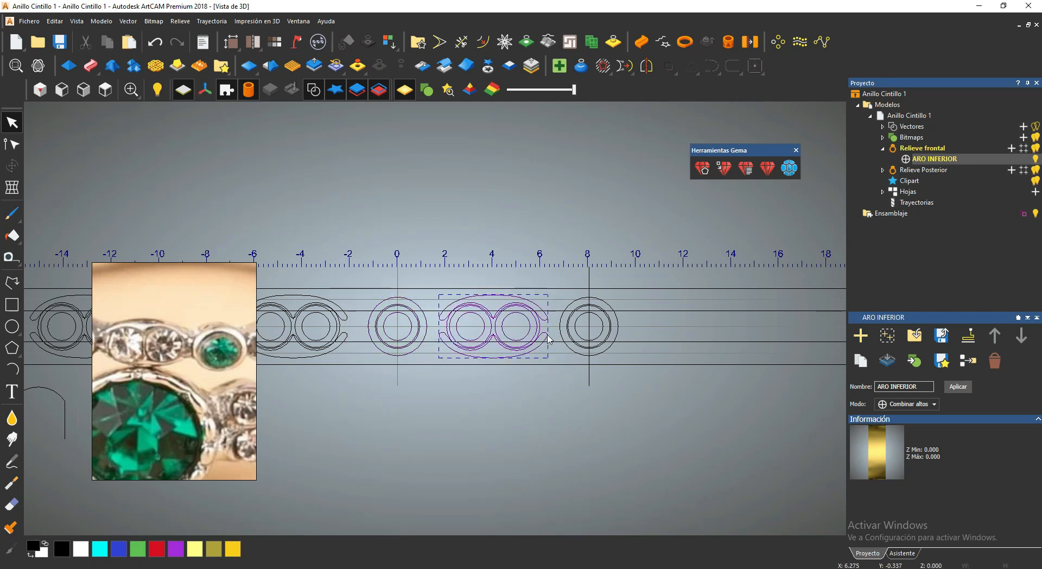
click(644, 67)
click(481, 419)
click(559, 237)
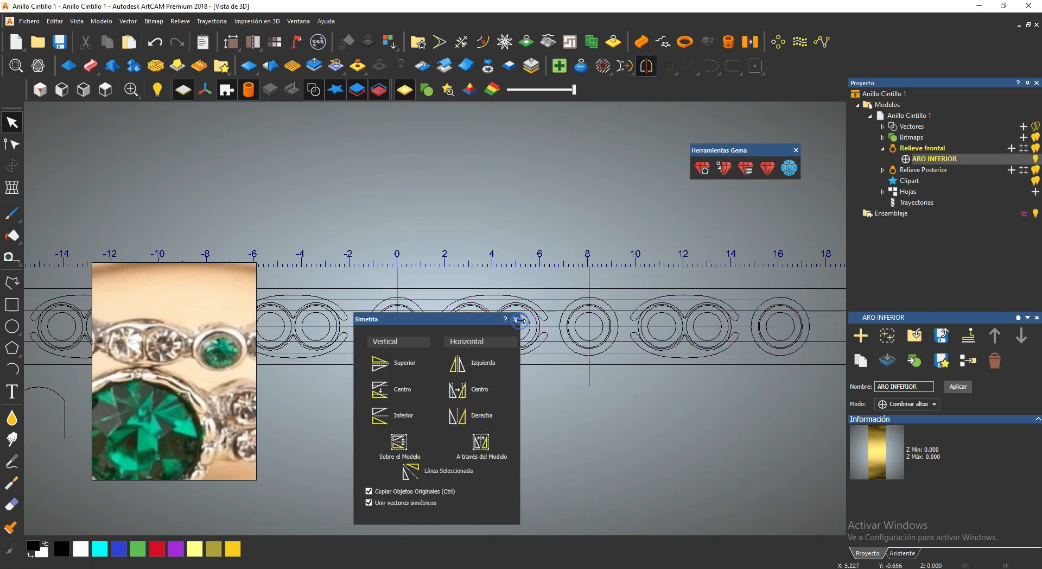
click(513, 319)
Unlock the inner band outline for editing and lock it again.
scroll(492, 324, down, 2)
drag(335, 245, 574, 339)
scroll(564, 347, up, 3)
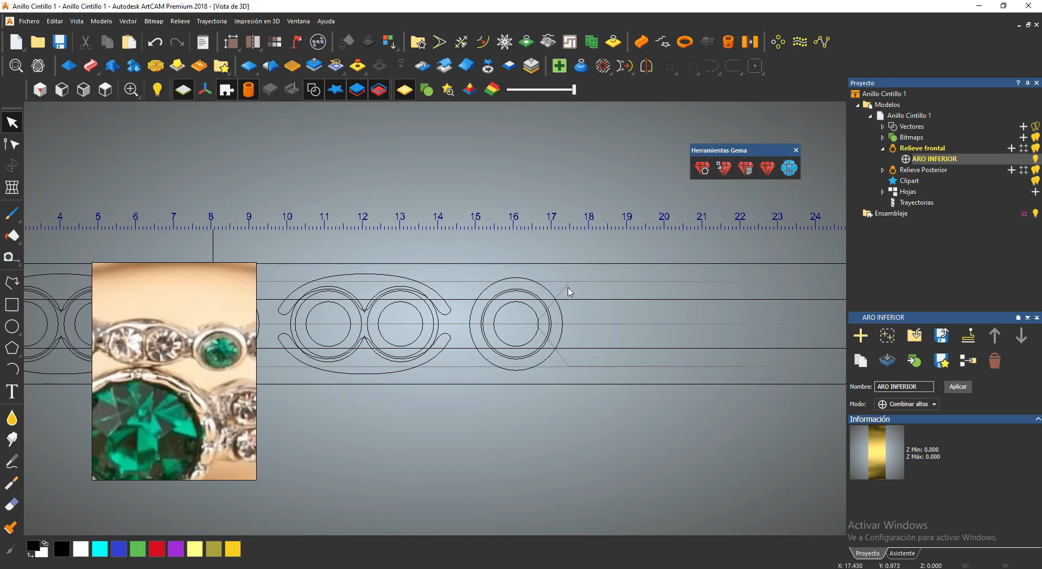
right_click(569, 285)
click(614, 433)
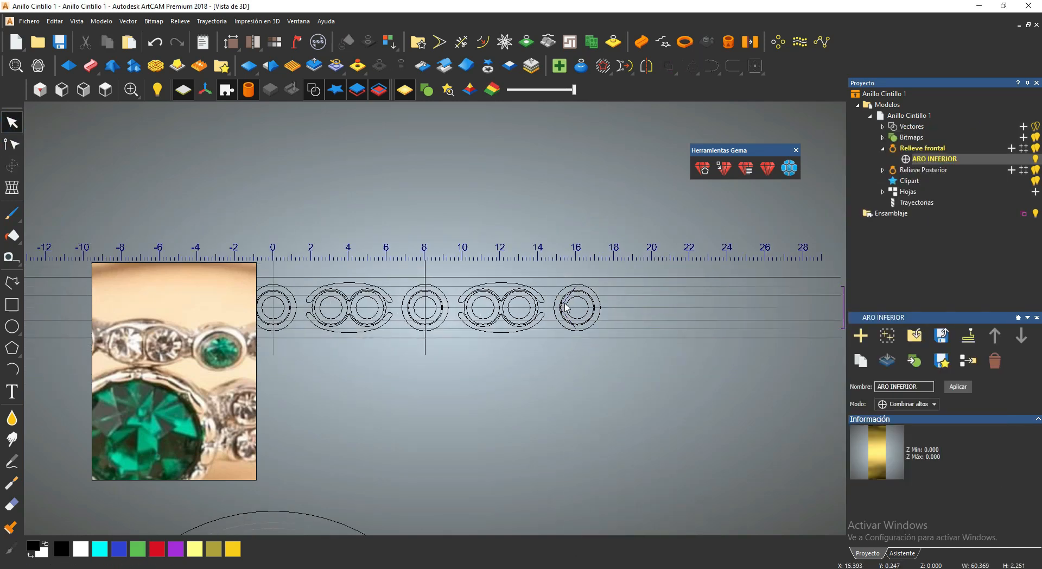
right_click(565, 304)
click(635, 169)
Ungroup the single and paired settings to the right of the centre.
drag(352, 263, 692, 337)
right_click(565, 304)
click(673, 180)
Group the outer circles of the three single settings and lock the group.
scroll(413, 298, up, 3)
click(391, 291)
shift+click(561, 296)
middle_drag(810, 304, 656, 304)
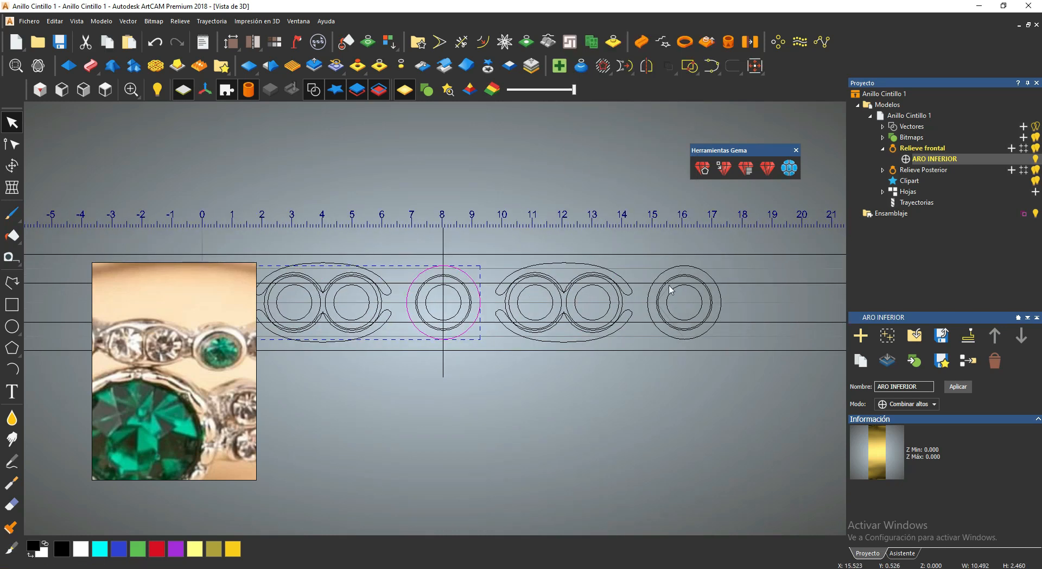
shift+click(656, 278)
right_click(656, 271)
click(709, 341)
scroll(695, 328, up, 1)
right_click(696, 328)
click(733, 189)
Group the contour circles around the gem seats of the three single settings.
click(739, 297)
middle_drag(504, 301, 595, 301)
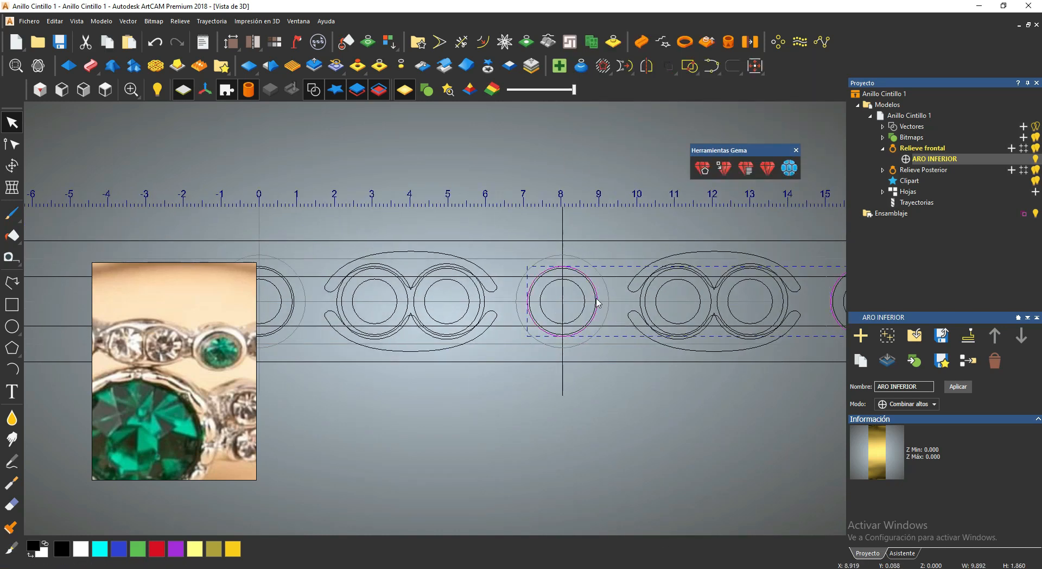
shift+click(597, 302)
middle_drag(293, 303, 498, 303)
scroll(498, 303, up, 1)
shift+click(498, 304)
right_click(498, 312)
click(550, 381)
Group and lock the inner hole circles of the single settings.
click(482, 292)
scroll(482, 296, down, 2)
middle_drag(743, 289, 530, 294)
click(766, 360)
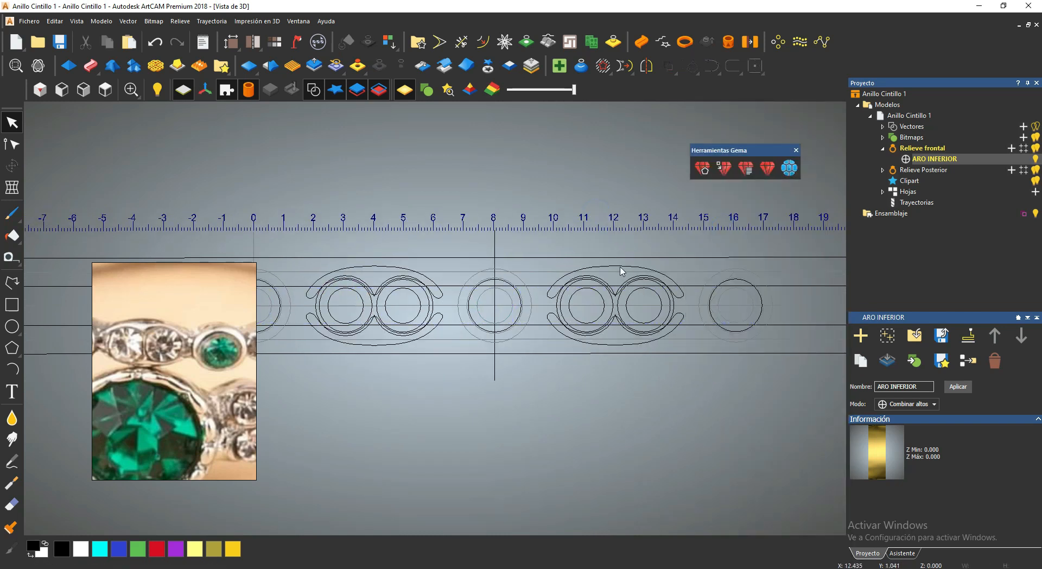
Group the arch shapes of the paired settings and lock the group.
middle_drag(419, 371, 607, 375)
shift+click(619, 335)
right_click(633, 322)
click(675, 118)
right_click(636, 292)
click(677, 424)
Group the gem seat circles of the paired settings and lock the group.
click(504, 307)
middle_drag(757, 367, 493, 378)
scroll(482, 318, up, 2)
shift+click(482, 318)
click(492, 319)
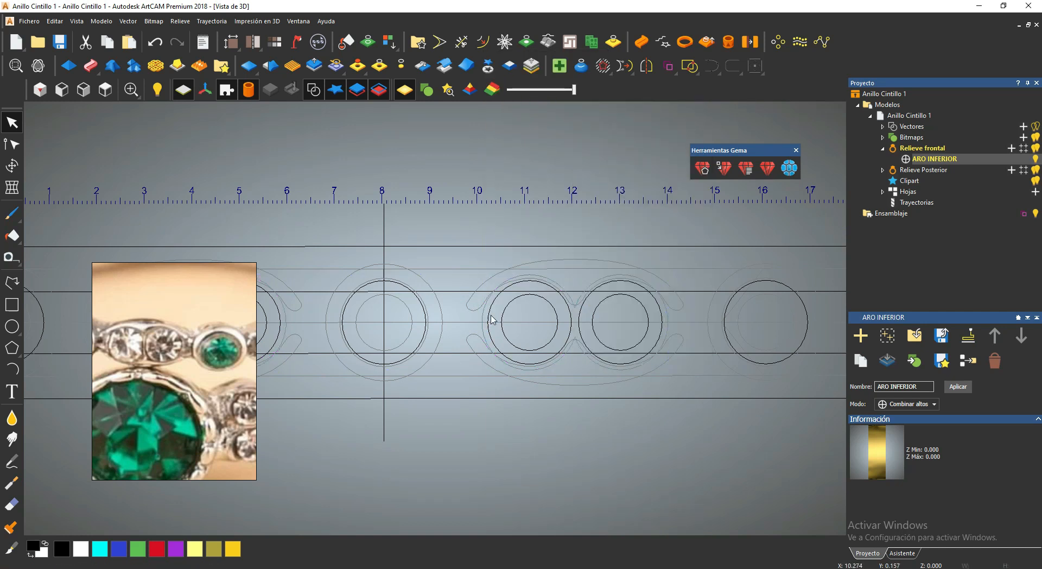
shift+click(579, 317)
middle_drag(451, 342, 710, 337)
shift+click(538, 315)
shift+click(447, 312)
right_click(447, 312)
click(498, 103)
right_click(451, 322)
click(498, 187)
Group the inner hole circles of the paired settings.
middle_drag(624, 304, 431, 304)
right_click(485, 306)
click(529, 63)
right_click(523, 296)
click(554, 428)
Build the ARO INFERIOR band with a two-rail ring sweep, using the arched cross section, ring silhouette and height proportional to width.
scroll(597, 370, down, 4)
drag(628, 385, 409, 283)
scroll(333, 275, up, 1)
middle_drag(288, 335, 386, 303)
click(387, 303)
middle_drag(271, 381, 493, 322)
middle_drag(652, 308, 528, 358)
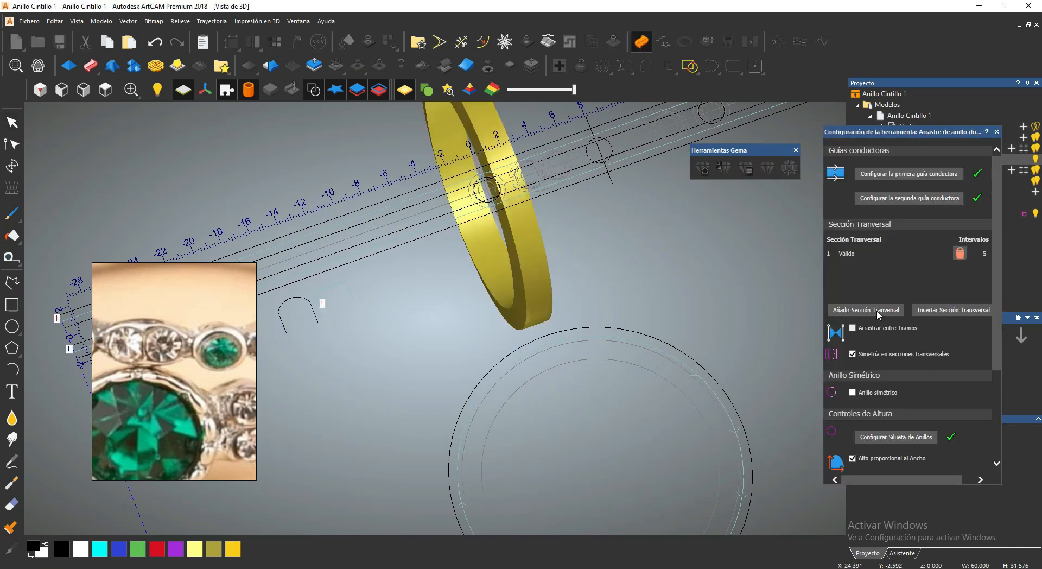
scroll(1000, 367, down, 2)
middle_drag(624, 293, 500, 253)
scroll(499, 253, up, 1)
right_click(508, 233)
click(616, 311)
scroll(570, 177, down, 4)
click(554, 312)
scroll(622, 251, up, 2)
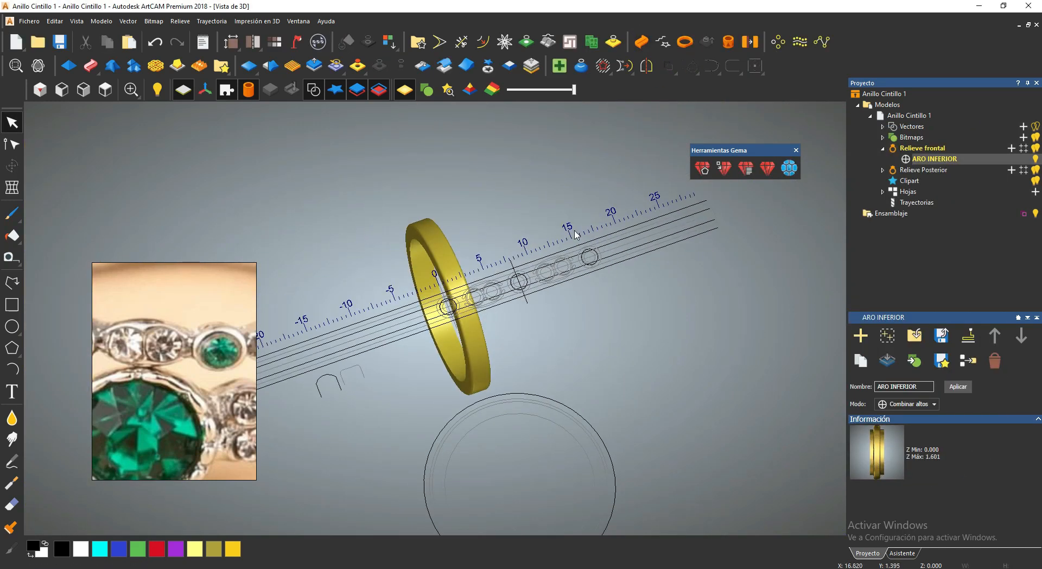
Trim the ARO INFERIOR relief against the selected vector and mirror it with a right-over-left symmetric merge.
scroll(590, 258, up, 3)
click(600, 280)
click(401, 66)
scroll(436, 319, down, 4)
scroll(369, 417, up, 2)
click(423, 65)
drag(177, 172, 603, 189)
click(601, 230)
click(635, 186)
Add a relief layer named ARO CENTRO and sweep the central band on it between its guide lines.
click(862, 336)
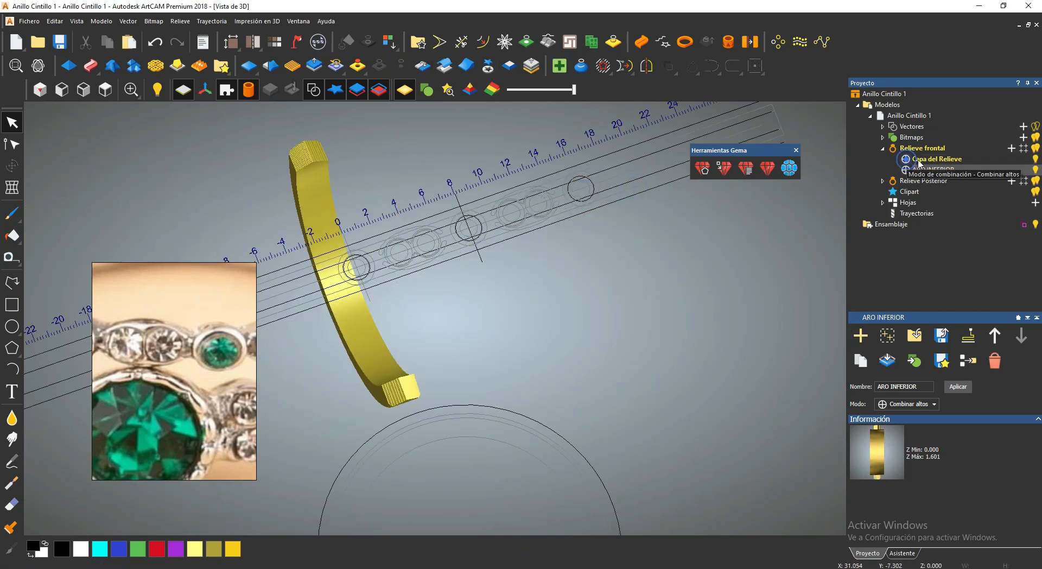
double_click(920, 159)
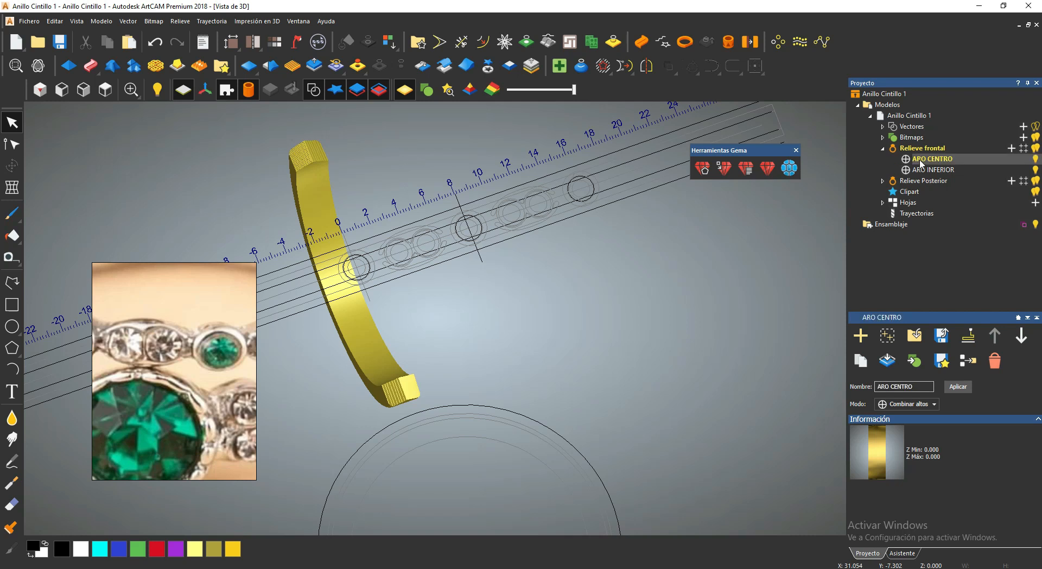
shift+click(625, 183)
scroll(602, 228, down, 2)
scroll(405, 302, up, 2)
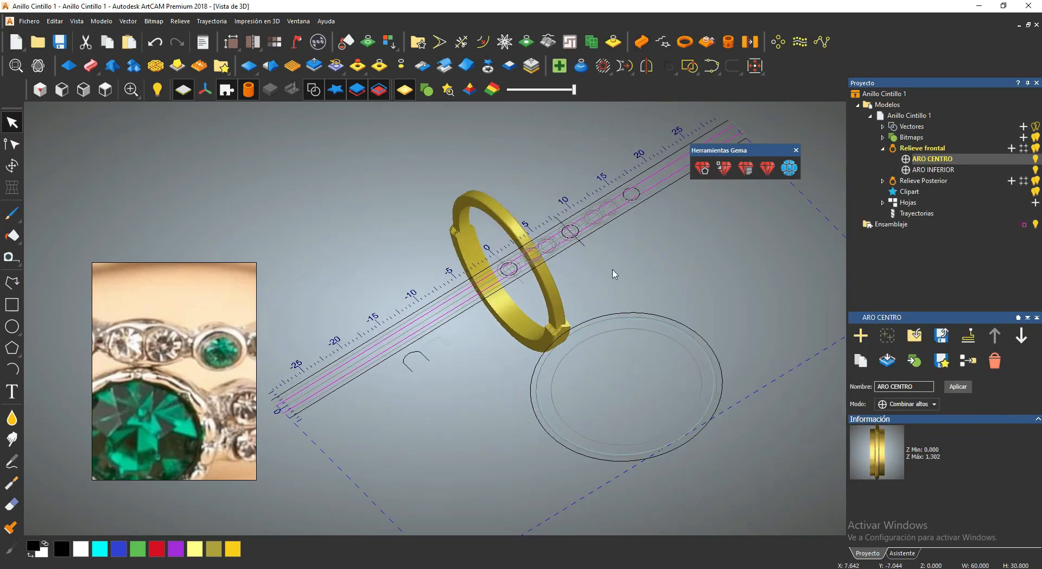
Add a new relief layer above ARO CENTRO for the stone settings.
middle_drag(599, 276, 644, 281)
click(867, 335)
click(926, 159)
Sweep a ring relief on the new layer and trim it to the arch shapes of the paired settings.
middle_drag(604, 321, 681, 313)
scroll(597, 271, up, 2)
right_click(563, 313)
click(598, 145)
click(520, 284)
right_click(524, 294)
click(597, 163)
click(483, 41)
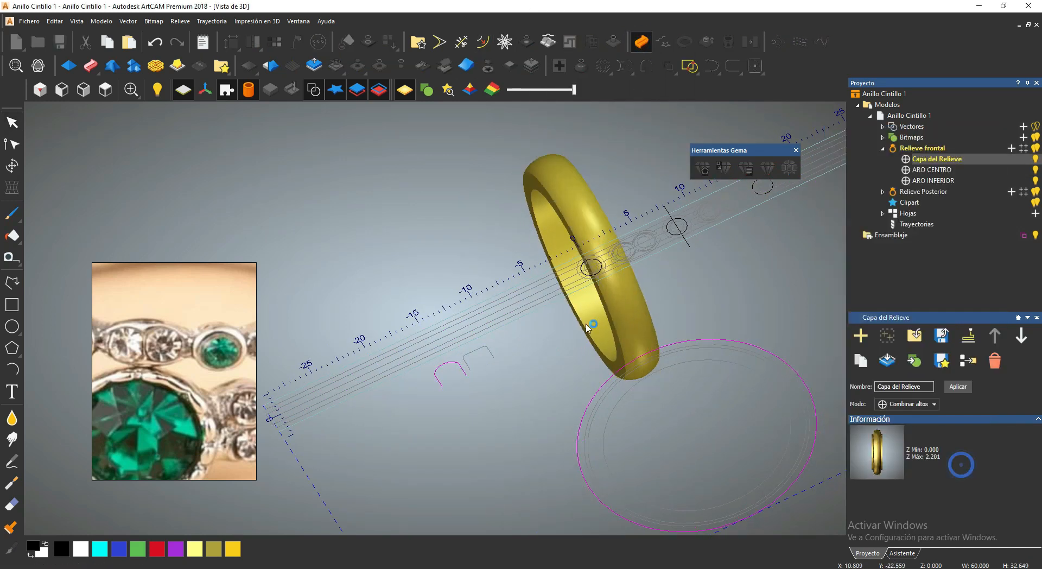
scroll(548, 276, up, 2)
middle_drag(546, 276, 559, 293)
scroll(559, 293, up, 2)
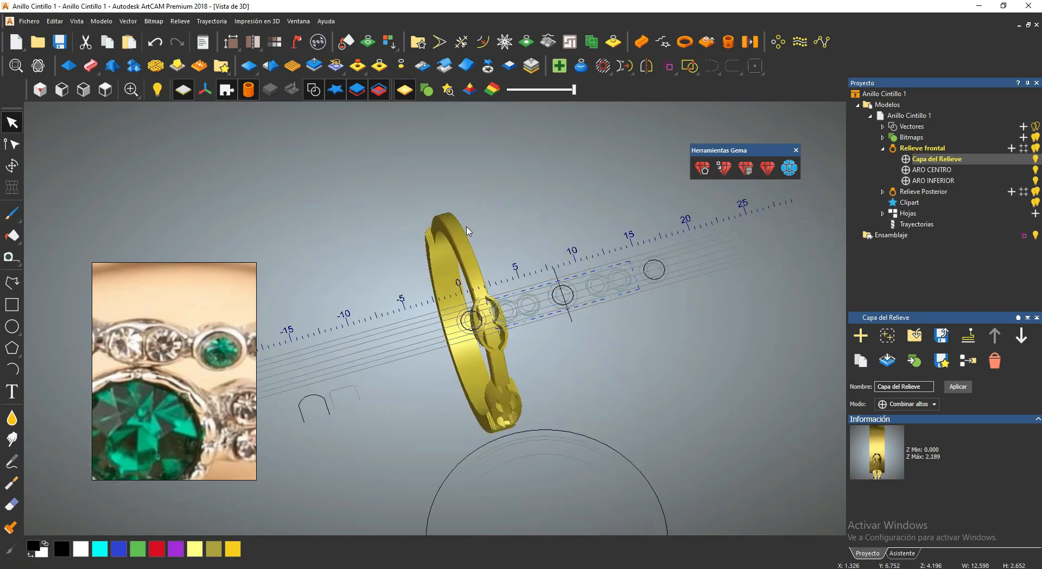
Raise the single settings' outer circles as a relief with a 1.8 mm start height, replacing the existing relief.
middle_drag(467, 229, 549, 332)
scroll(552, 328, up, 4)
double_click(655, 232)
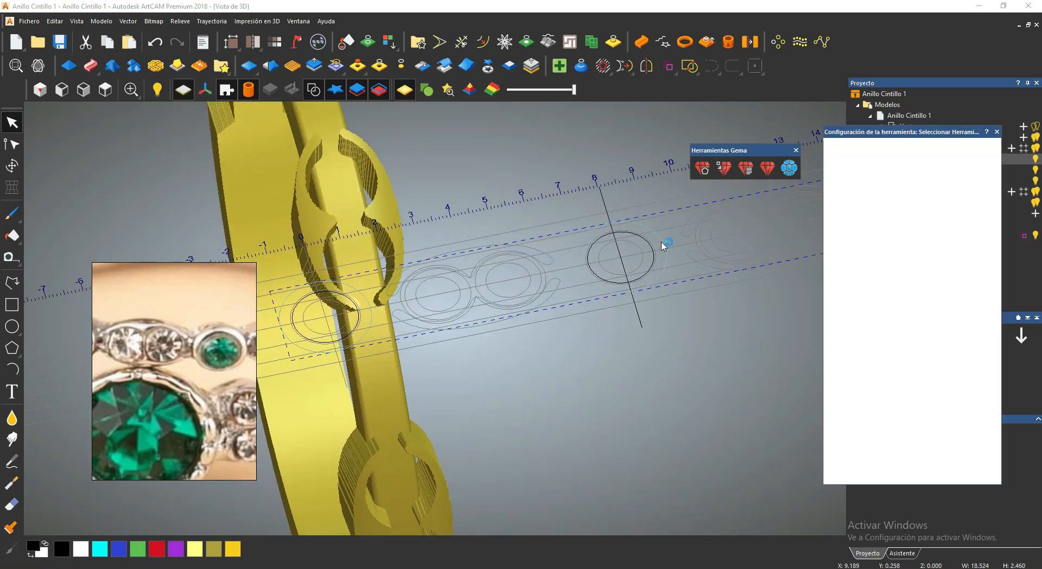
scroll(998, 274, down, 3)
drag(874, 251, 814, 251)
text(2.2)
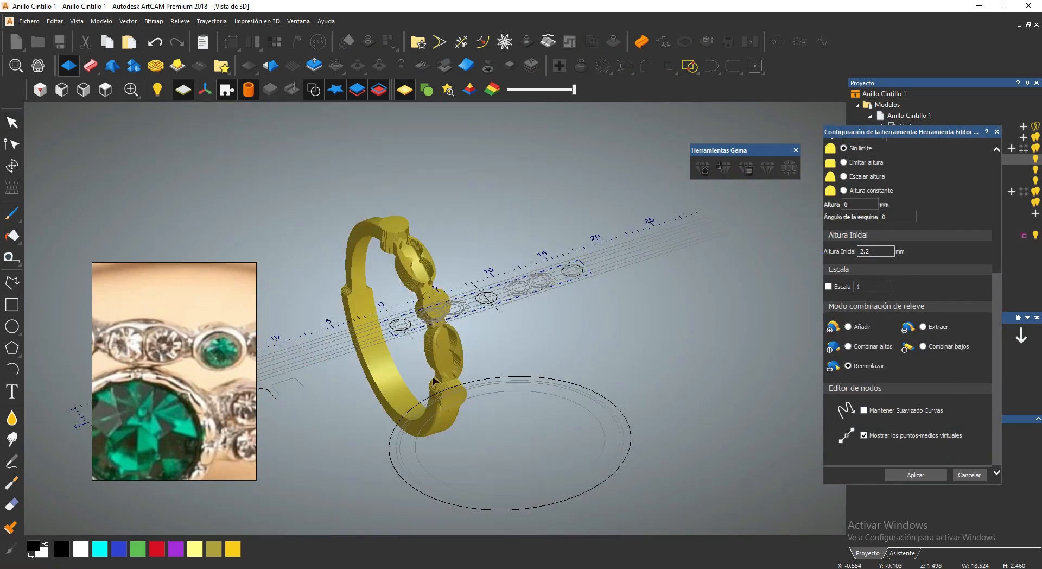
middle_drag(433, 380, 564, 367)
scroll(564, 366, up, 2)
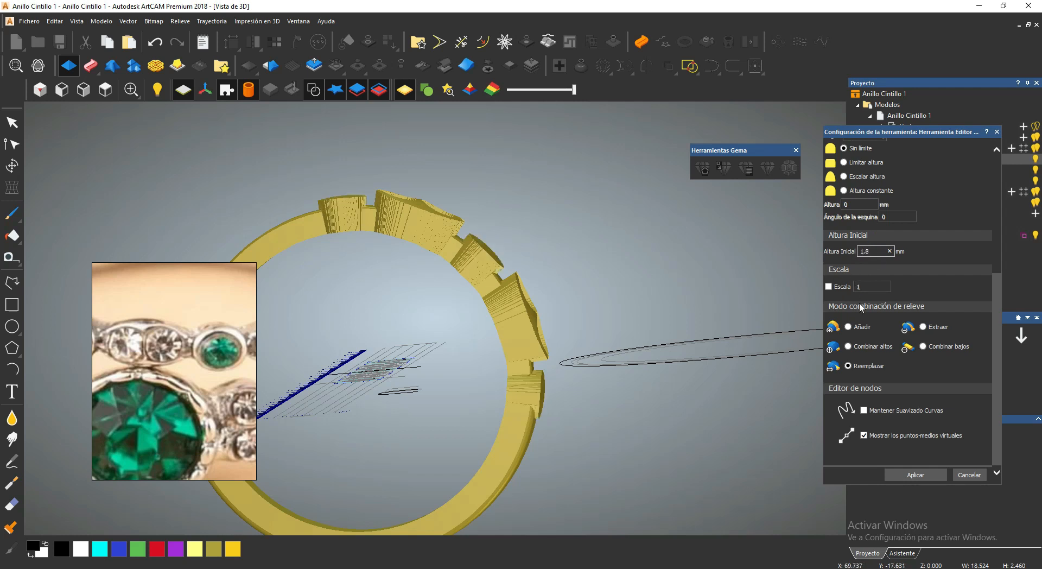
click(916, 474)
Clear the relief on the new settings layer and offset the ring's inner circle outward.
key(0)
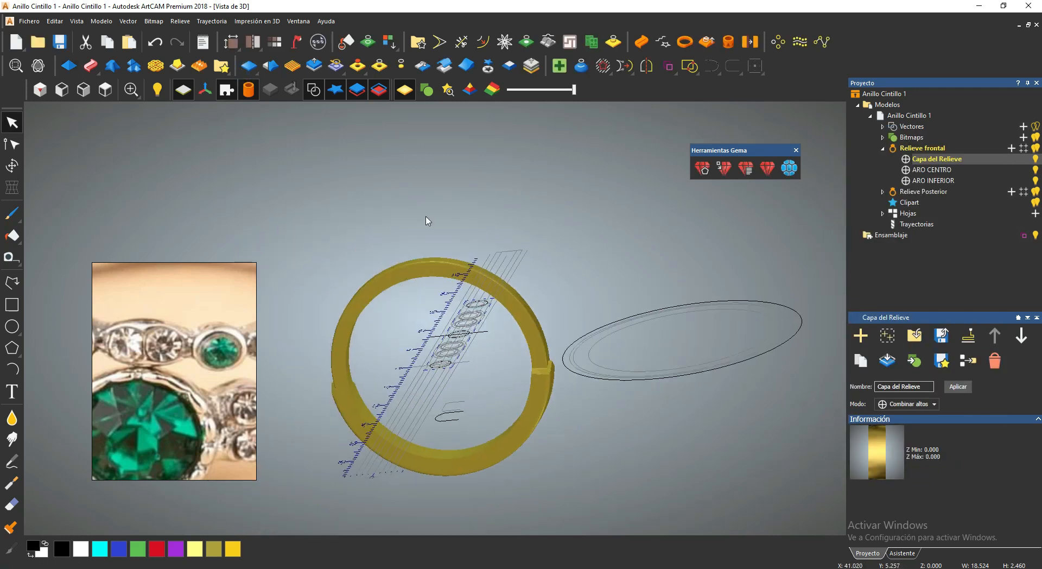
click(483, 41)
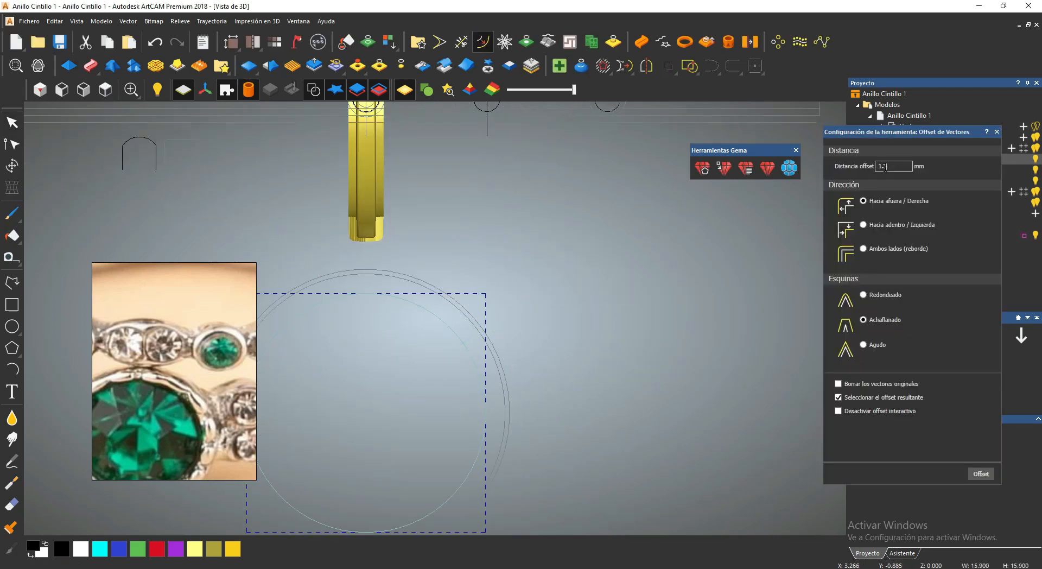
click(980, 474)
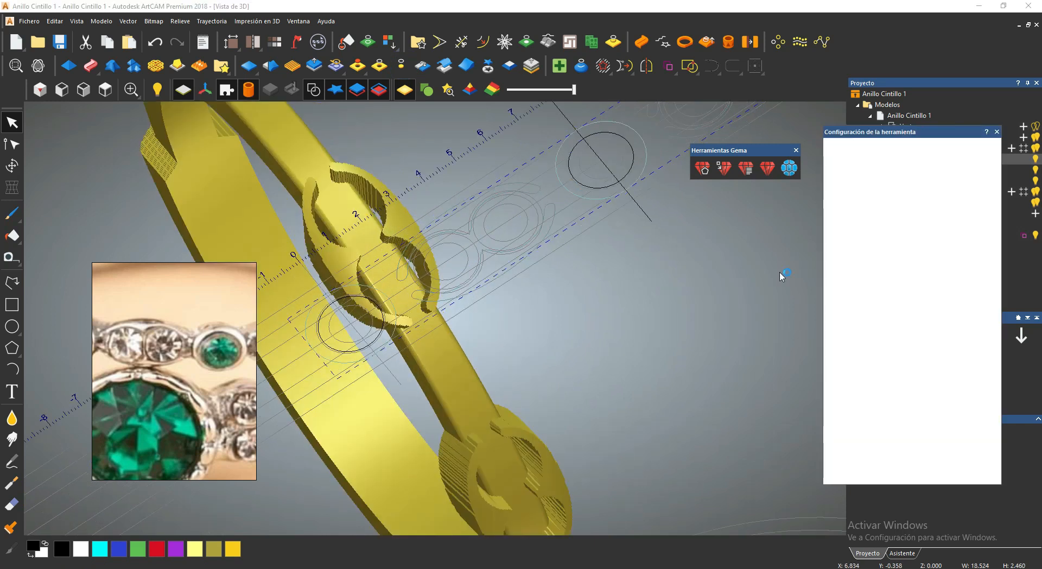
Raise the outer circles of the single settings into flat-topped discs.
scroll(958, 285, down, 8)
click(916, 475)
drag(483, 239, 645, 288)
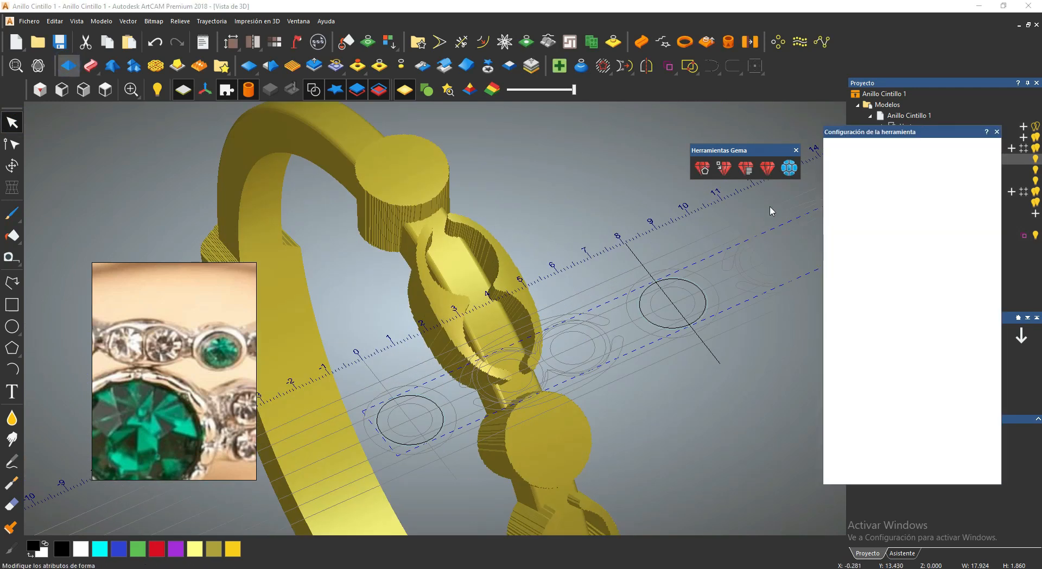
Sink conical gem seats into the single settings with a -45° angle and a 1.8 mm start height, in replace mode.
double_click(862, 345)
text(-45)
drag(997, 284, 999, 362)
double_click(873, 329)
text(1.8)
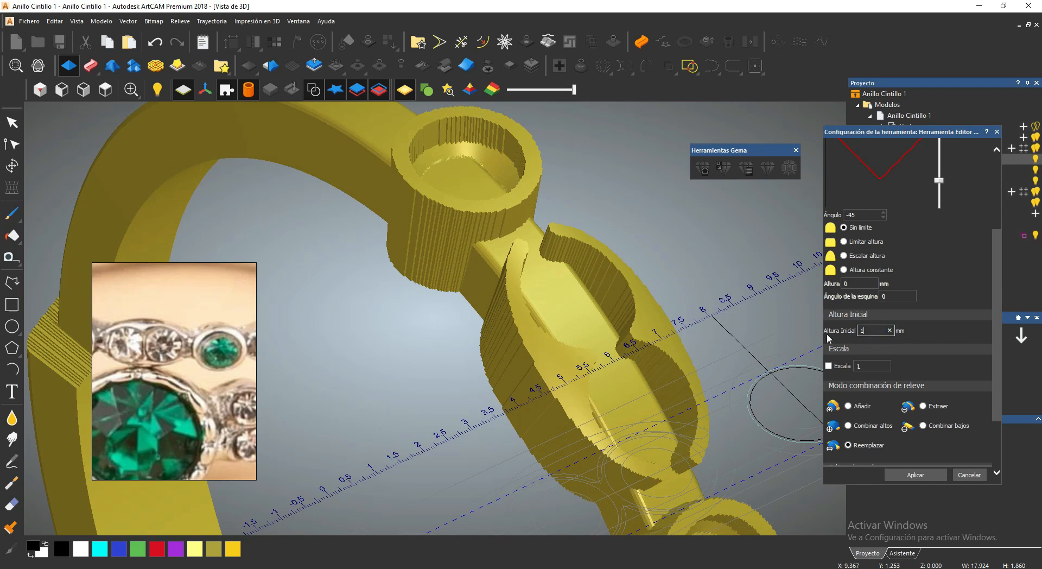
click(928, 475)
Name the settings layer RIBETE PIEDRAS and zero the ARO CENTRO relief inside the selected setting circles.
click(925, 169)
drag(548, 229, 565, 245)
scroll(522, 295, down, 3)
click(930, 160)
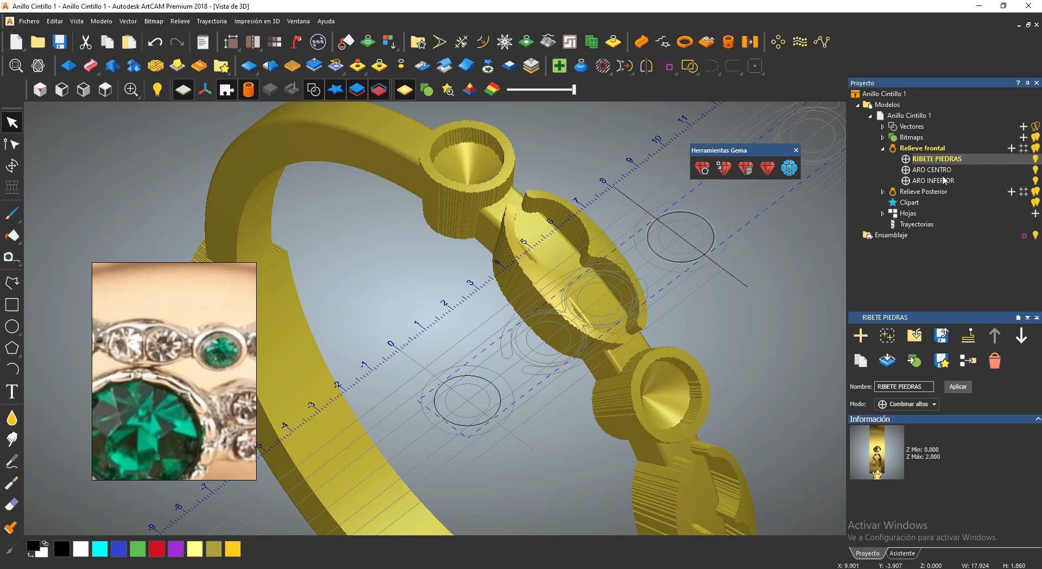
key(Down)
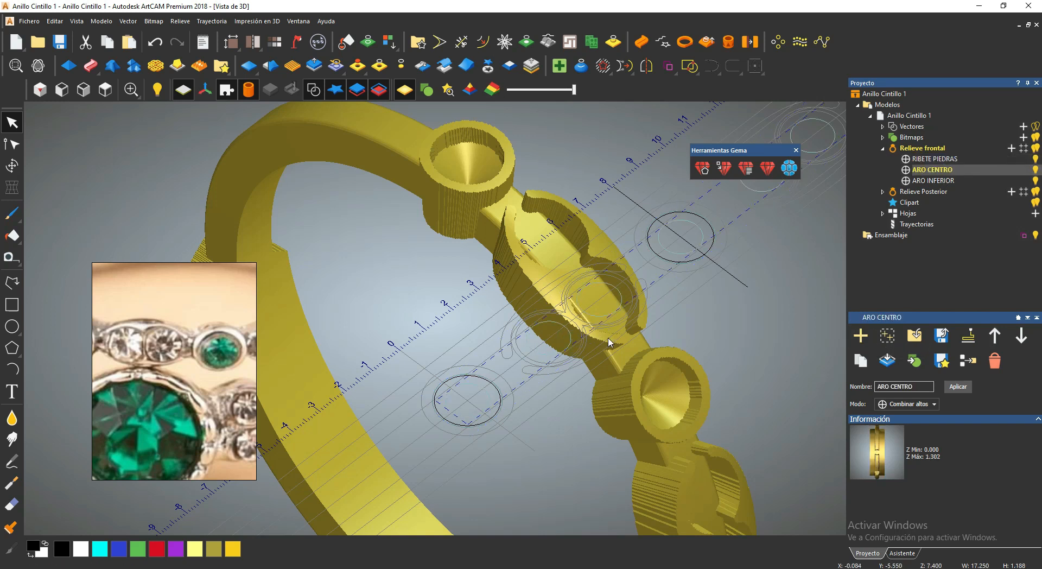
click(380, 66)
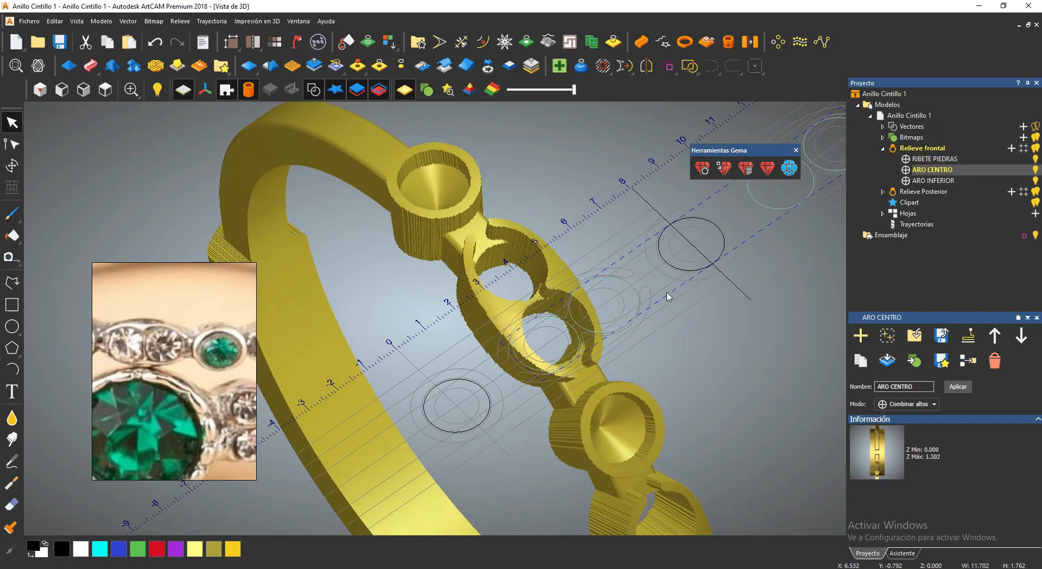
Add a relief layer at the top of the stack and shape the paired gem seats on it with a 1.2 mm start height.
click(861, 338)
drag(935, 169, 934, 156)
key(F12)
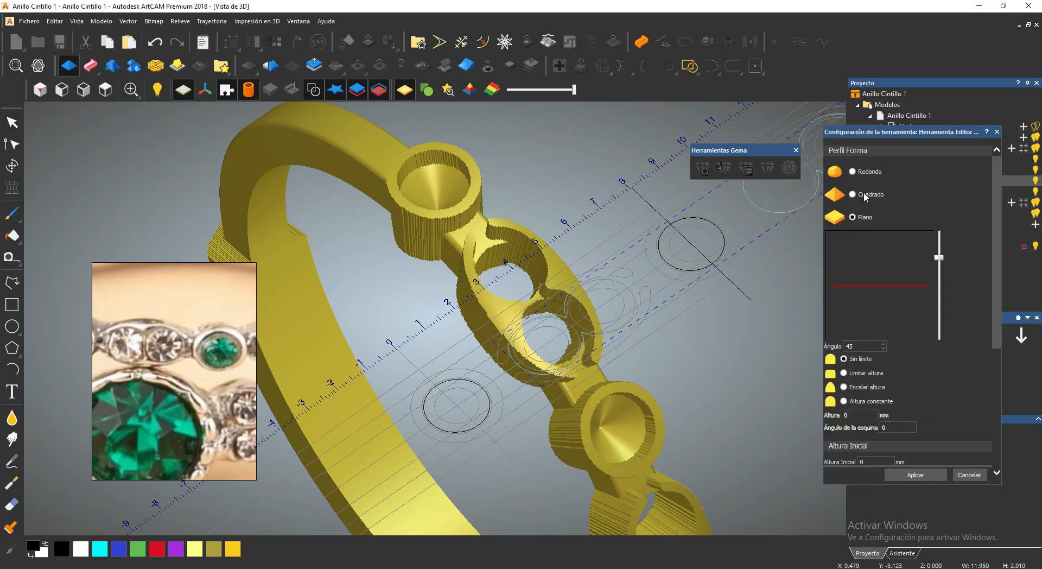
text(1.2)
drag(456, 363, 586, 375)
click(910, 476)
drag(391, 348, 343, 323)
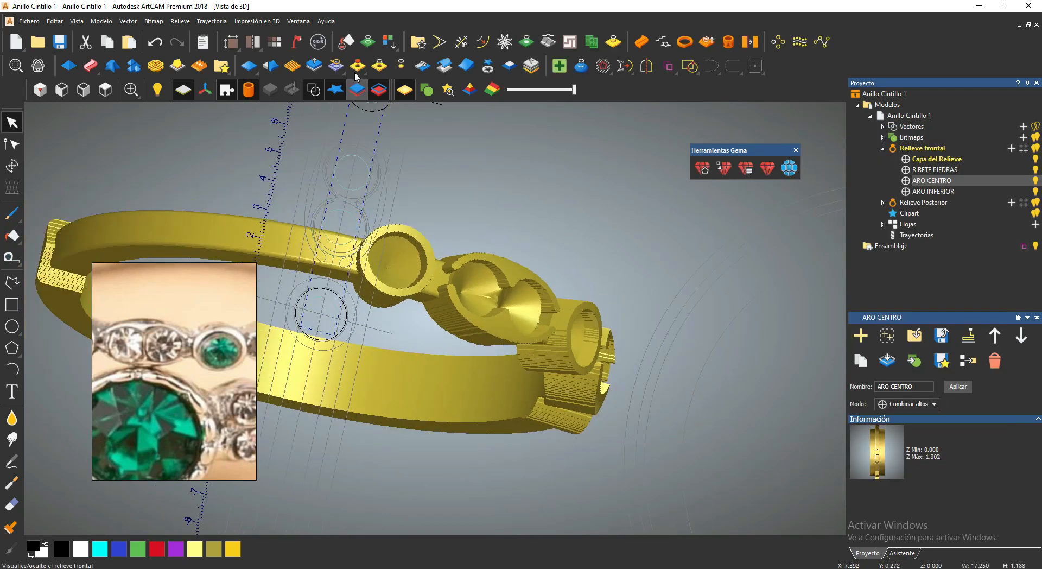
Cut the gem seats through by zeroing the relief inside the hole circles, and rename the new layer PIEDRAS DOBLES.
click(379, 66)
scroll(379, 321, down, 2)
click(943, 169)
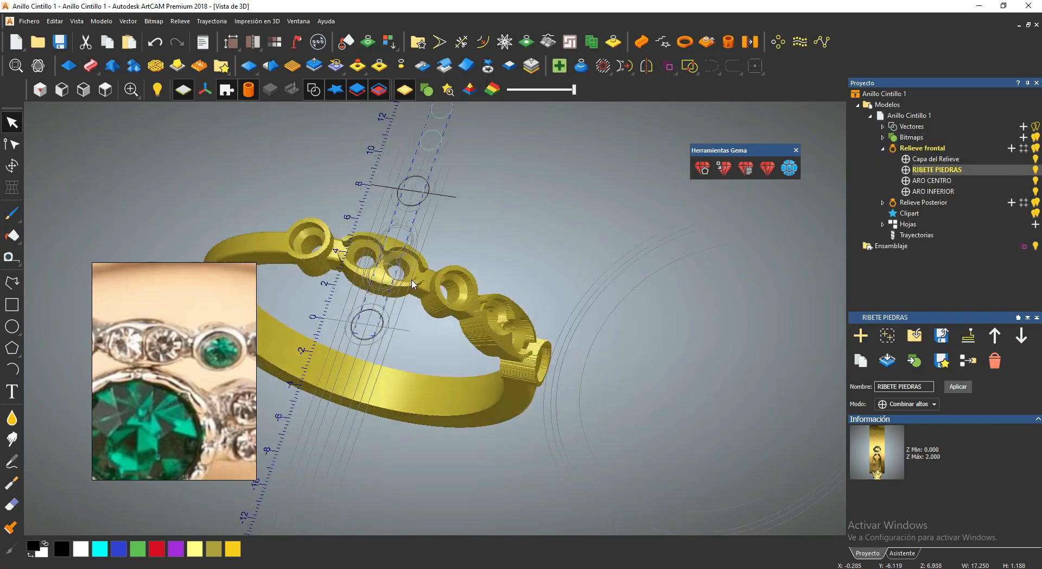
double_click(941, 159)
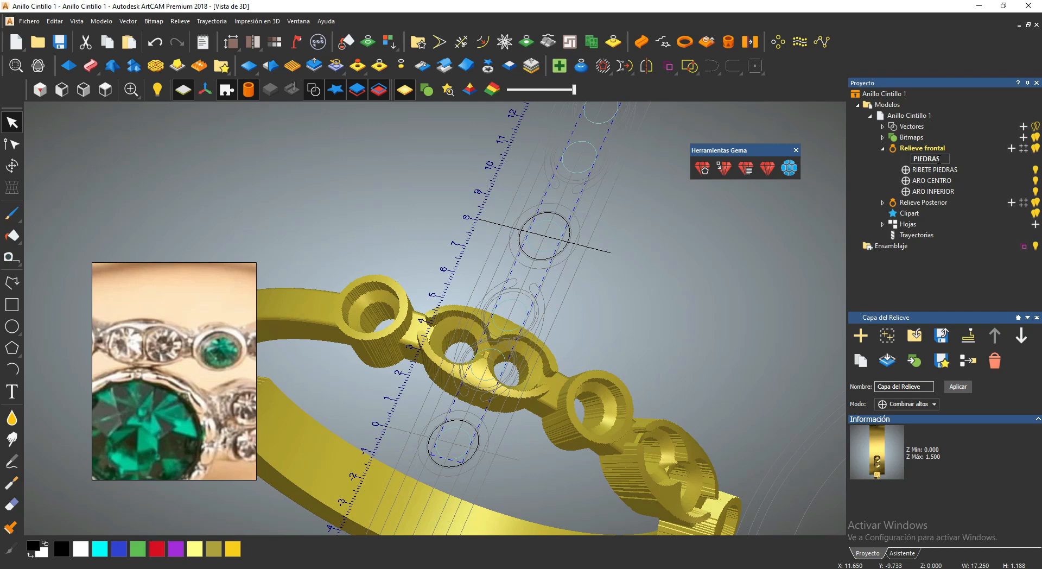
key(Return)
Hide the vectors and mirror the PIEDRAS DOBLES, RIBETE PIEDRAS and ARO CENTRO layers with the symmetric merge.
click(61, 90)
click(40, 89)
click(314, 90)
drag(410, 220, 445, 309)
click(422, 66)
click(935, 170)
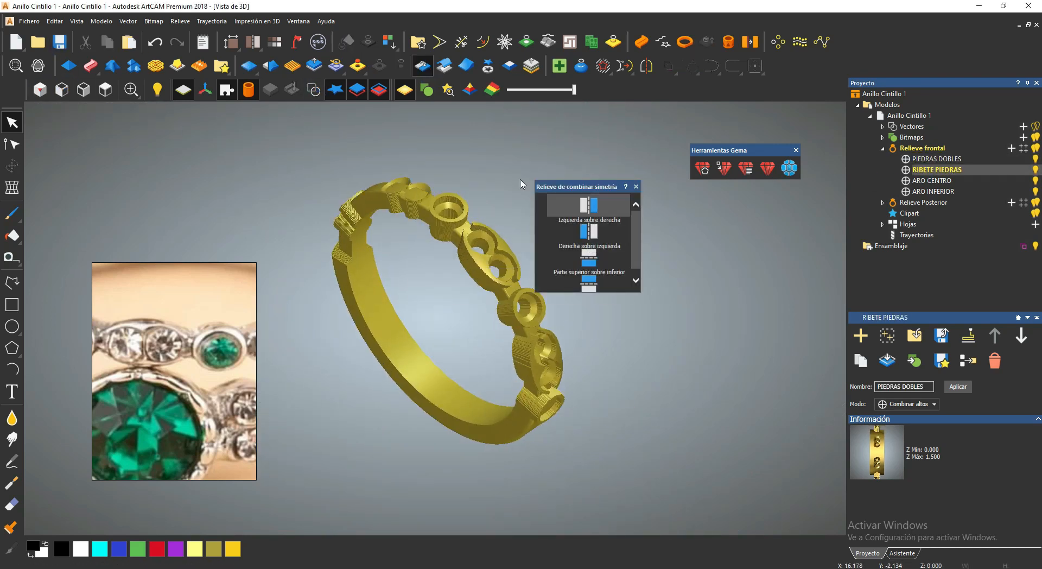
click(932, 181)
drag(416, 190, 675, 274)
Show the vectors and trim the ARO INFERIOR relief around the end single setting using its circle outline.
click(313, 90)
scroll(693, 252, up, 2)
click(934, 191)
scroll(601, 245, up, 5)
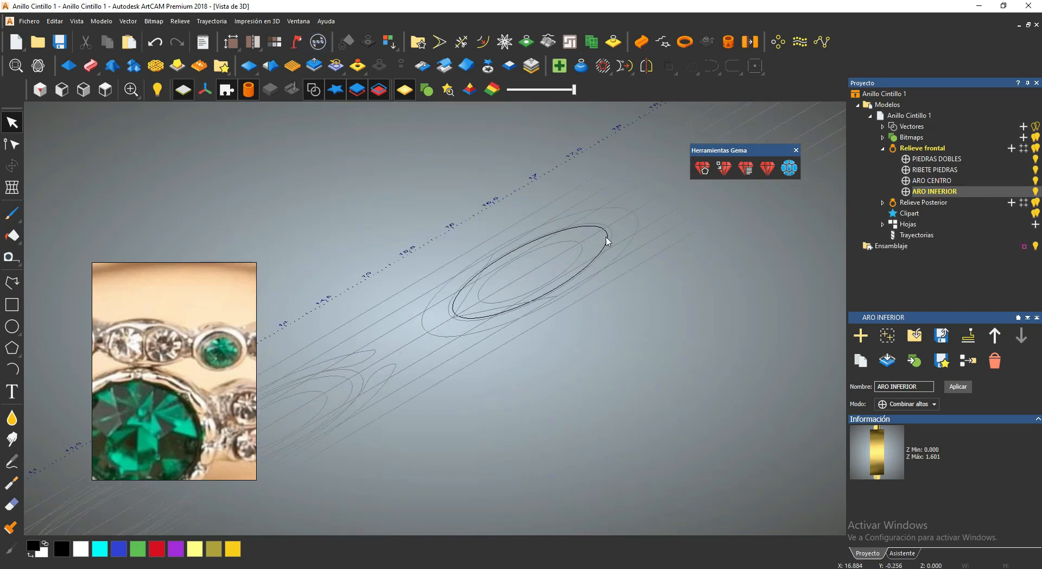
click(604, 239)
scroll(601, 256, down, 5)
drag(597, 267, 326, 217)
drag(390, 420, 694, 252)
scroll(716, 210, up, 4)
key(Delete)
Mirror the trimmed ARO INFERIOR relief with a right-over-left symmetric merge and hide the vectors.
scroll(621, 272, down, 6)
scroll(609, 221, up, 3)
drag(621, 272, 505, 205)
scroll(559, 158, down, 3)
click(422, 65)
click(585, 234)
click(313, 90)
scroll(505, 204, up, 3)
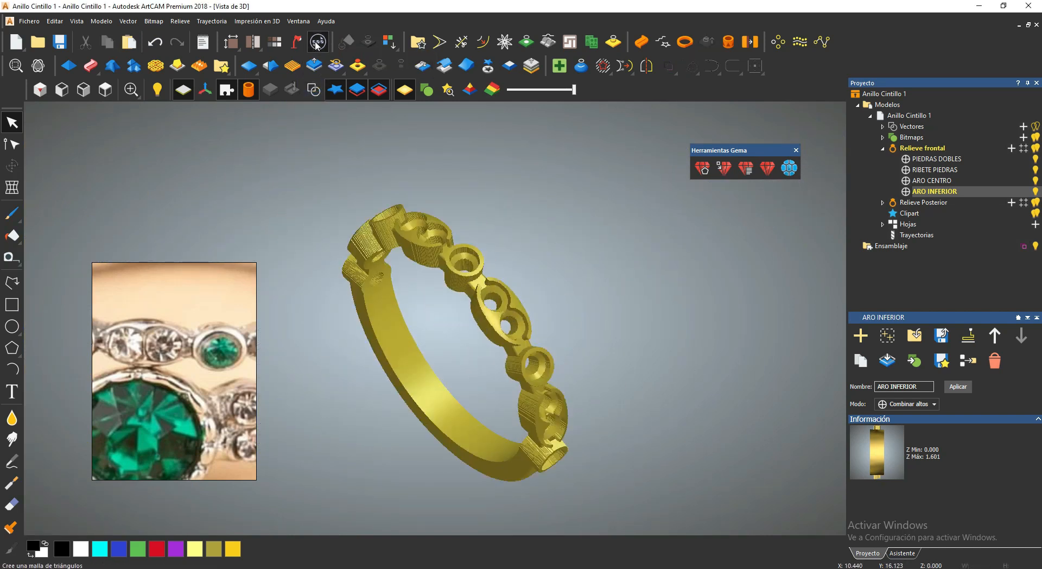
Create an optimised triangle mesh of the ring with 0.003 mm tolerance, closed with the back relief, and add it to the project.
click(318, 42)
drag(505, 423, 461, 308)
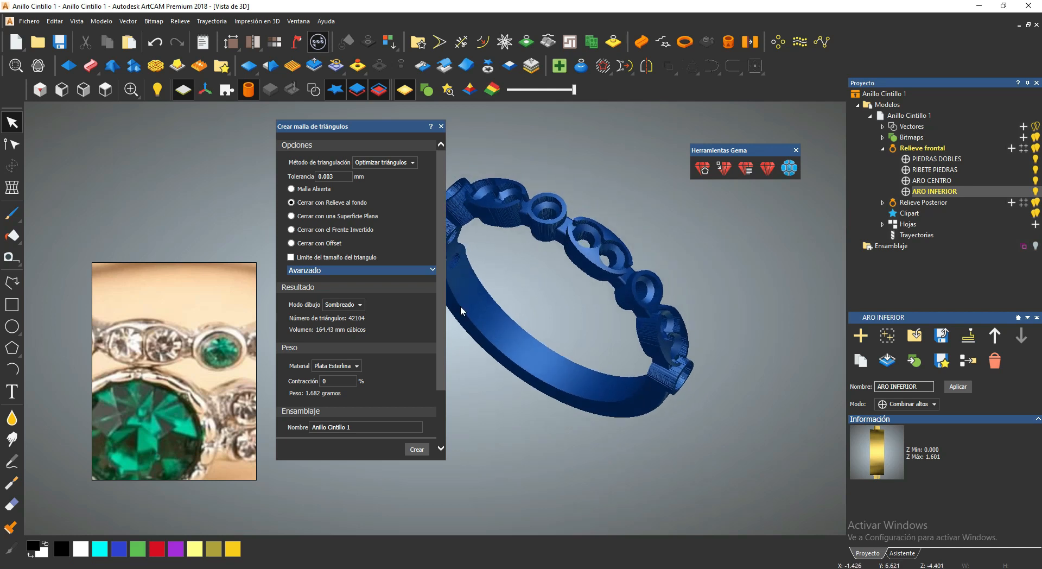
scroll(395, 418, down, 3)
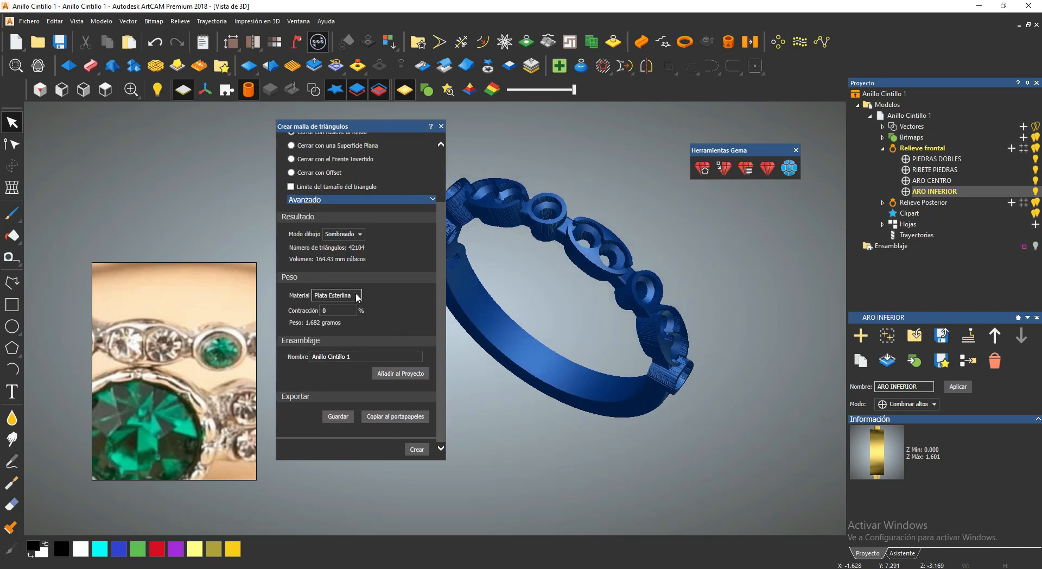
click(400, 374)
drag(376, 124, 441, 352)
scroll(442, 356, down, 3)
Duplicate the Anillo Cintillo 1 model and save the project.
click(901, 106)
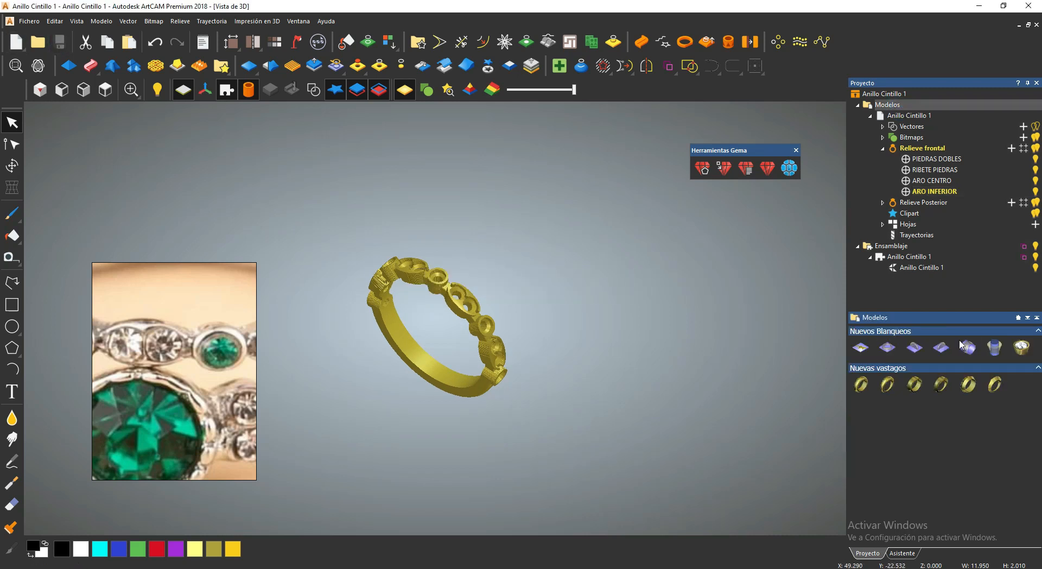
right_click(913, 119)
click(919, 166)
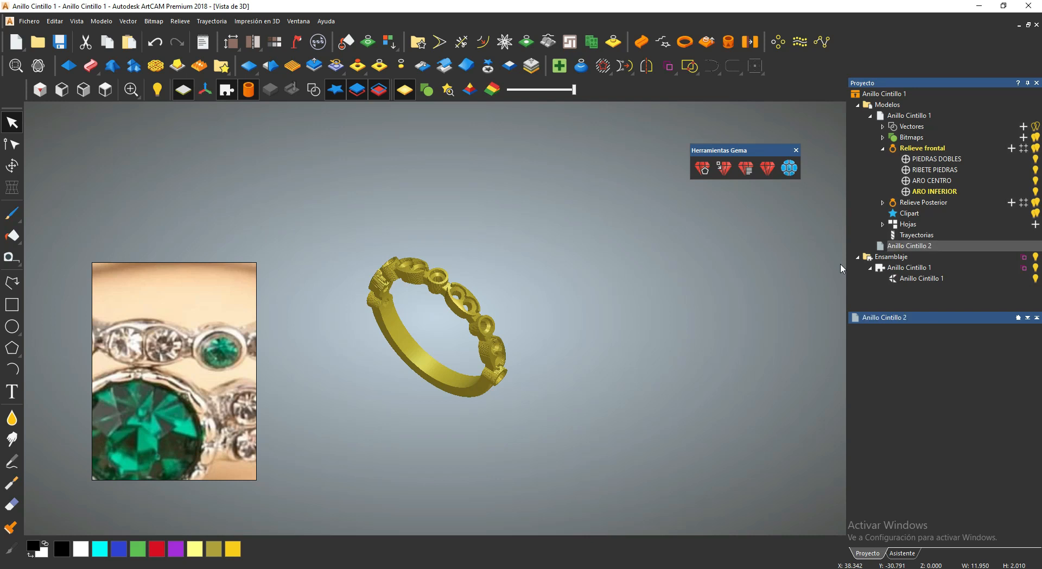
click(59, 42)
Open Anillo Cintillo 2, delete its PIEDRAS DOBLES, RIBETE PIEDRAS and ARO CENTRO layers, and reset the ARO INFERIOR relief.
double_click(902, 246)
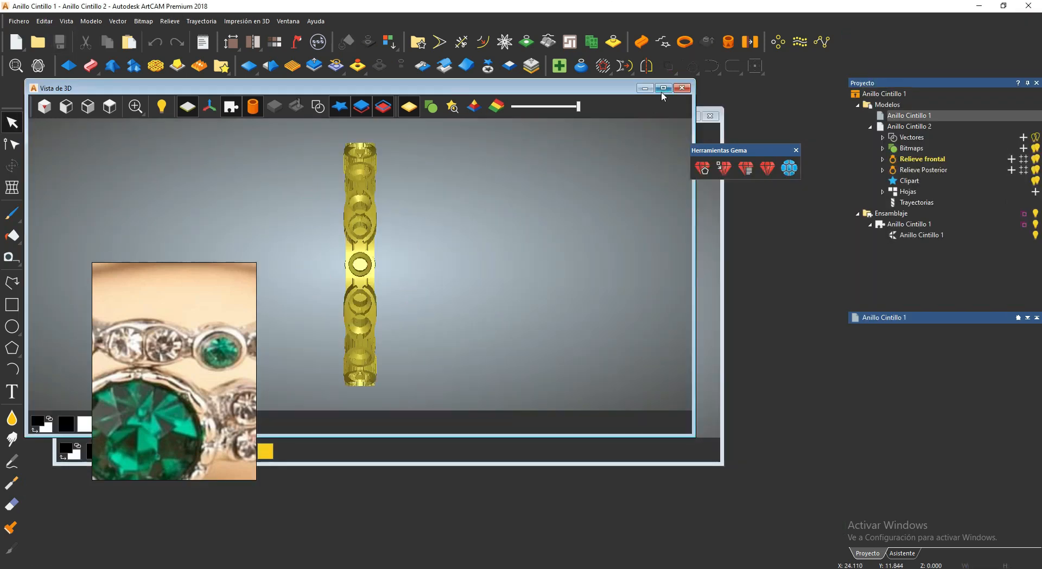
click(663, 87)
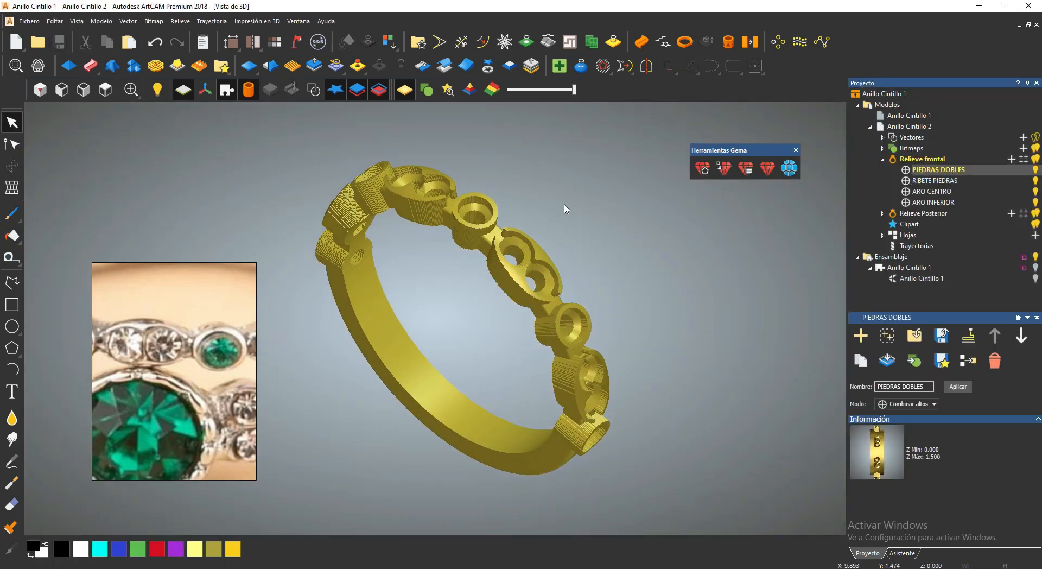
click(250, 69)
click(995, 360)
click(994, 361)
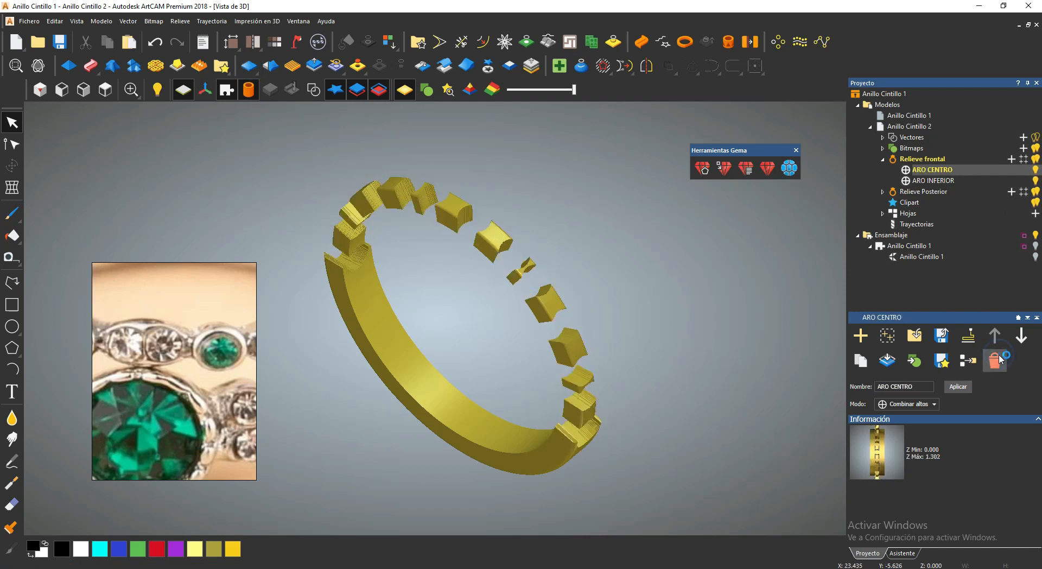
click(995, 361)
click(248, 66)
Reframe the reference photo to examine the ring with the large central stone.
click(206, 397)
scroll(207, 397, down, 3)
scroll(206, 397, up, 1)
drag(207, 396, 169, 397)
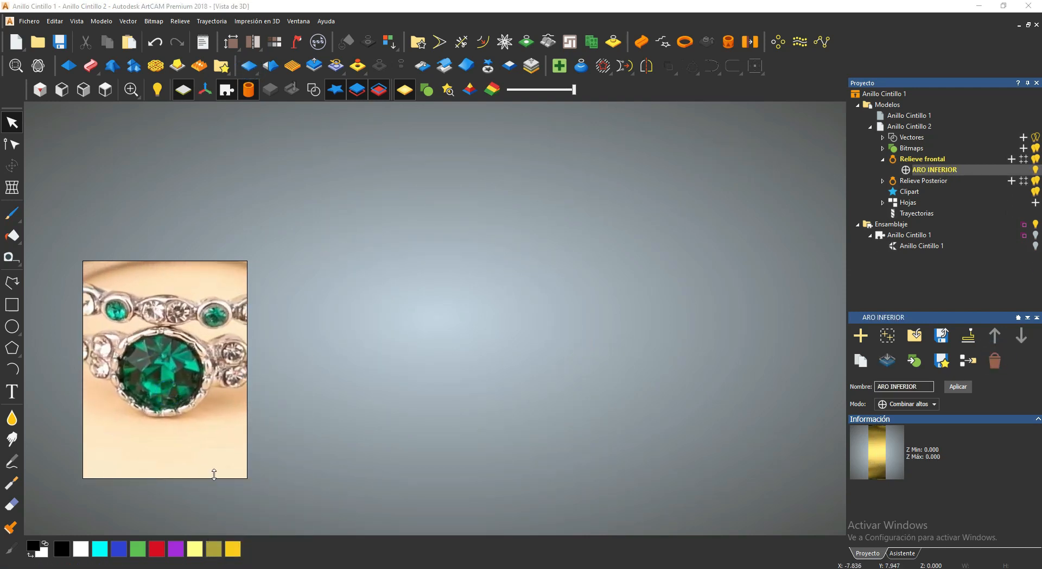
Create a new 3-axis plane model named PIEDRA CENTRAL, 10 mm by 10 mm at 30 pix/mm resolution.
click(895, 109)
click(887, 347)
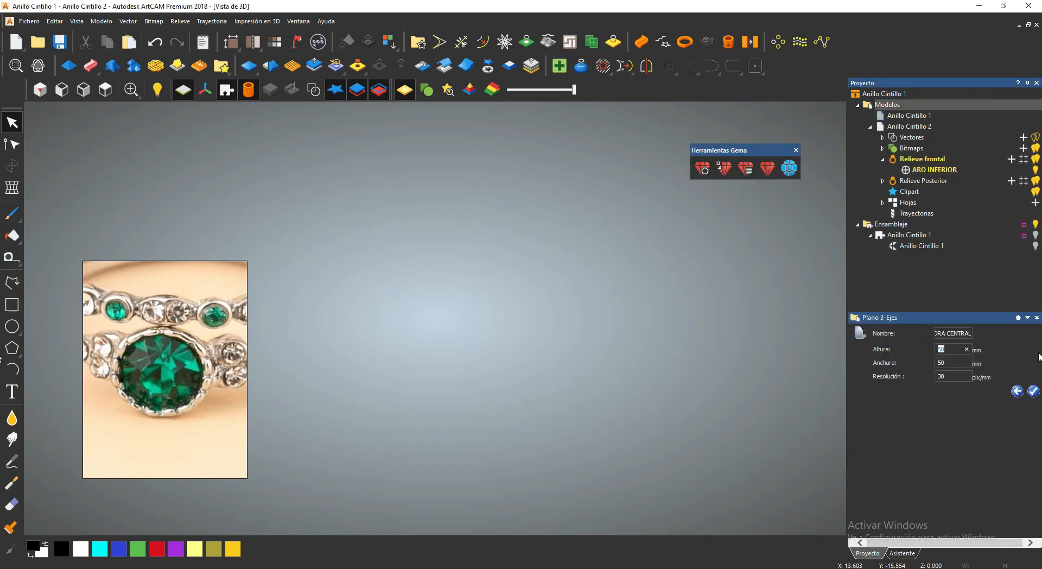
click(1033, 391)
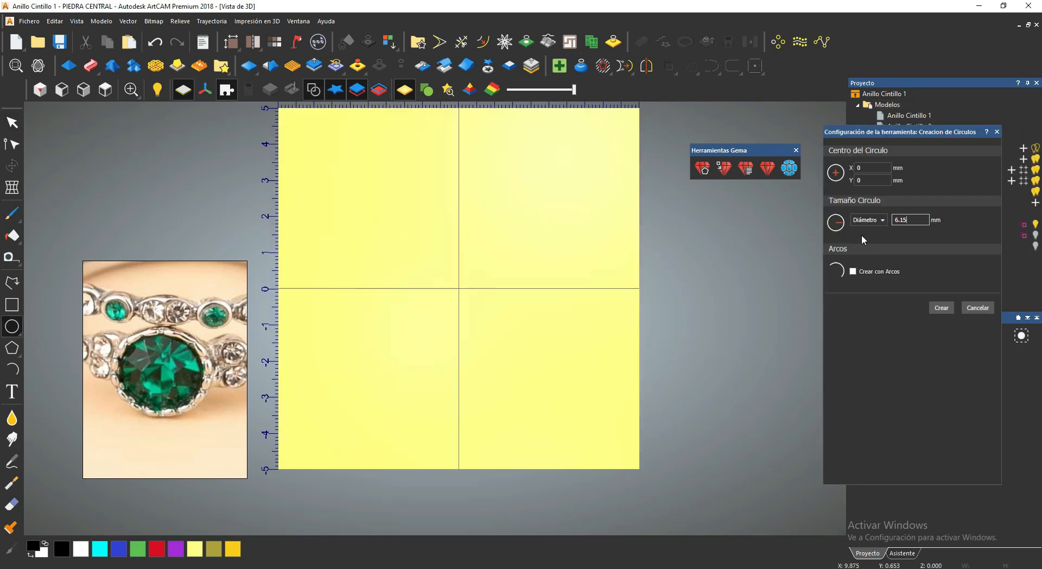
Draw a 6.15 mm diameter circle at 0,0 and offset it outward twice, the second time by 0.6 mm.
click(483, 41)
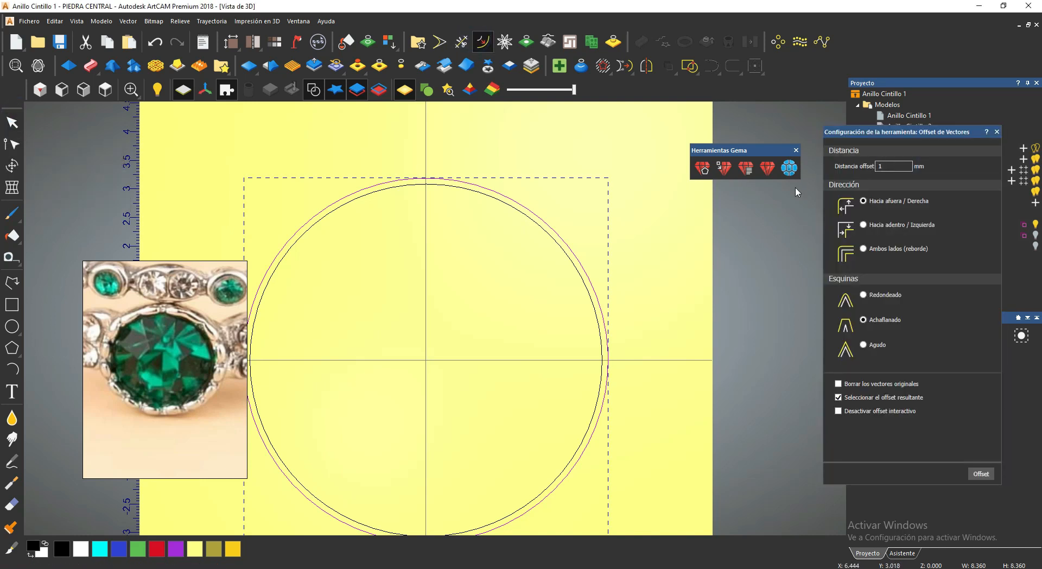
click(160, 46)
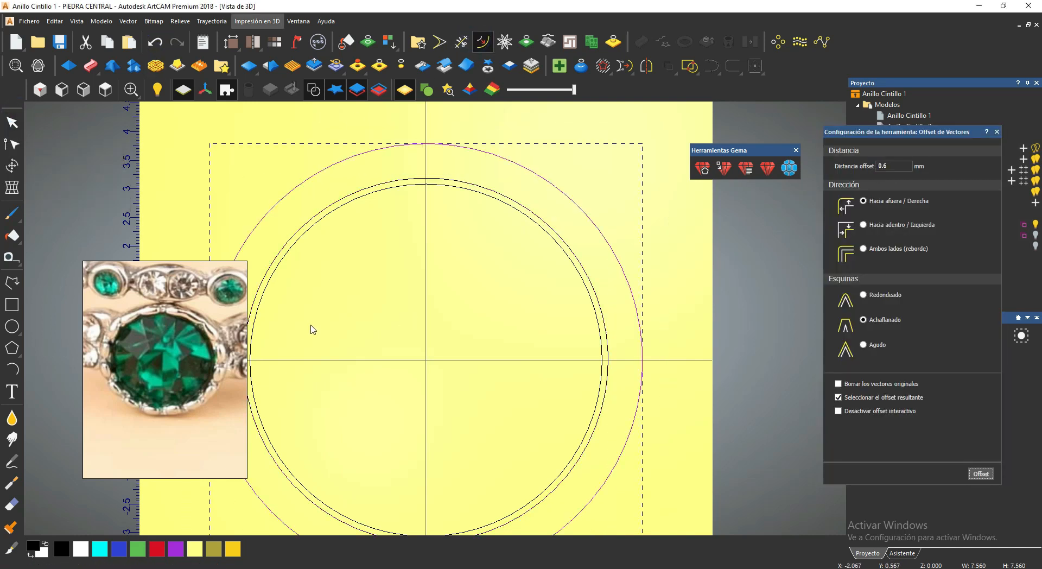
key(Escape)
click(500, 274)
scroll(533, 262, down, 1)
middle_drag(454, 304, 494, 271)
scroll(311, 305, up, 1)
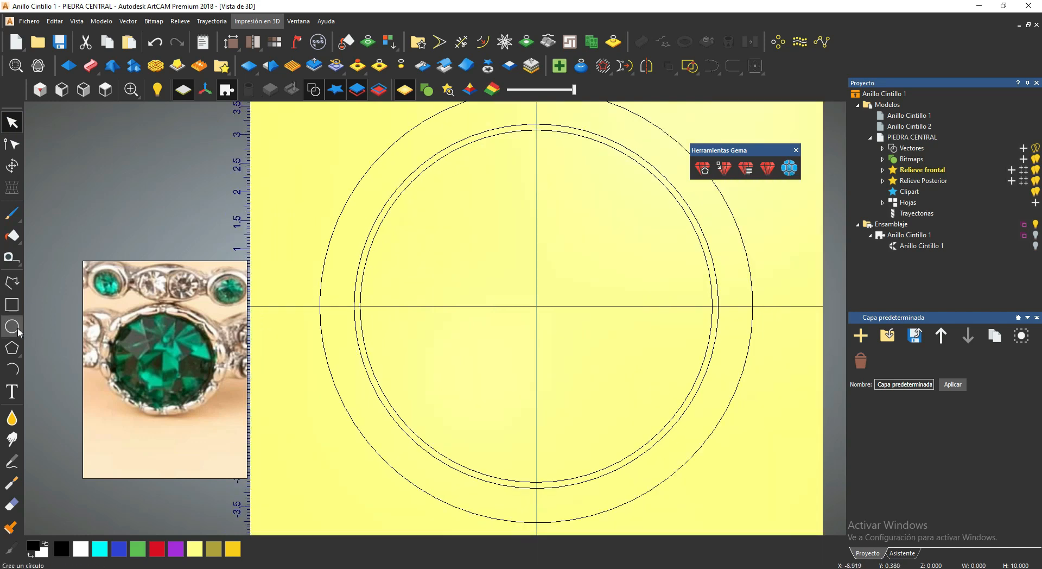
Draw an upright ellipse about 0.6 mm wide and 1.17 mm high, fitted between the two outer circles on the horizontal axis.
drag(18, 332, 57, 327)
scroll(332, 302, up, 1)
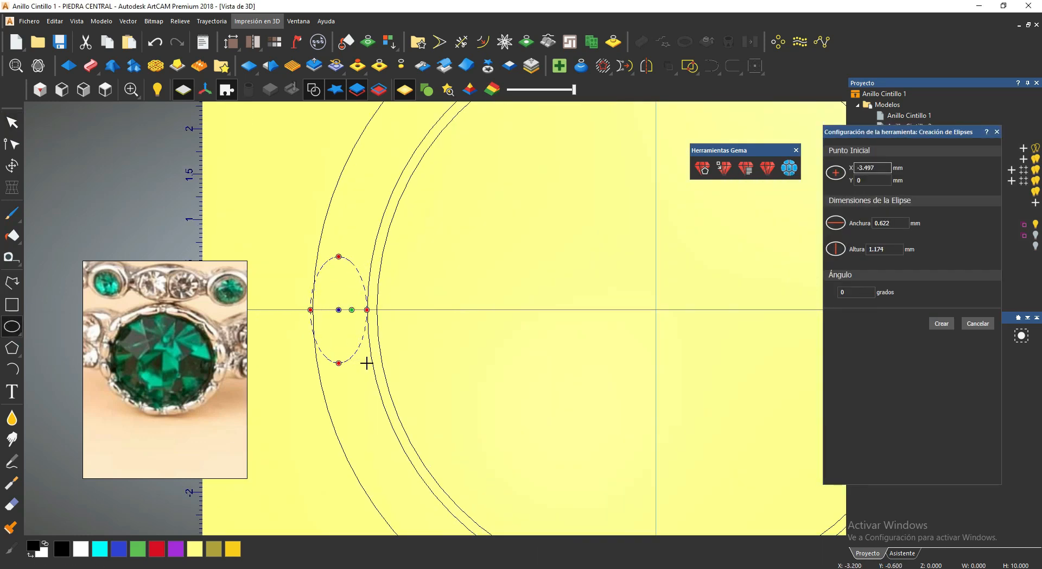
scroll(367, 363, up, 1)
click(12, 122)
scroll(437, 306, up, 2)
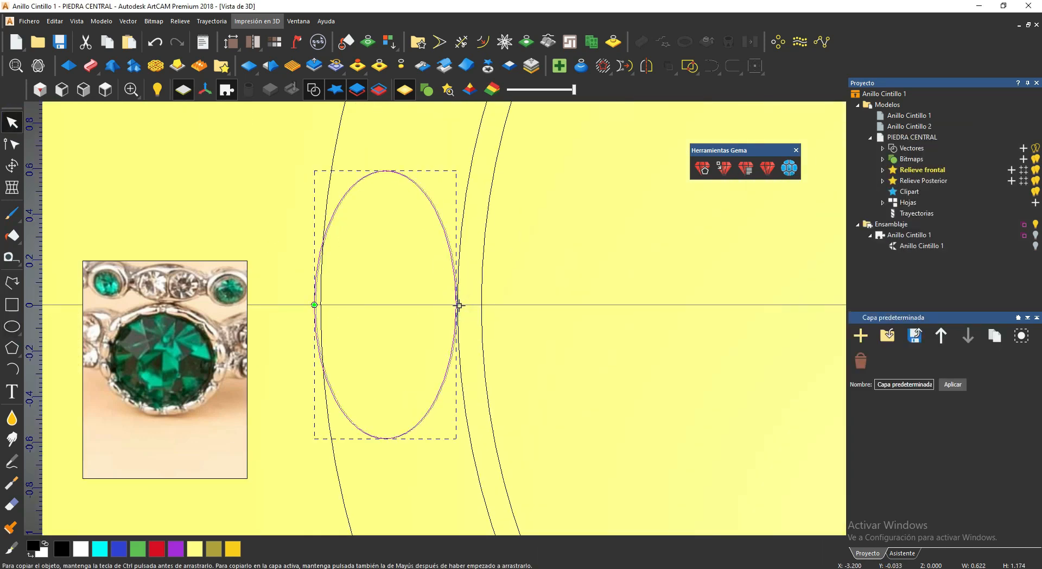
click(12, 144)
click(12, 165)
drag(295, 311, 301, 311)
Reshape the ellipse's upper half into a fuller rounded curve with its nodes and mirror it to form the lower half.
click(12, 144)
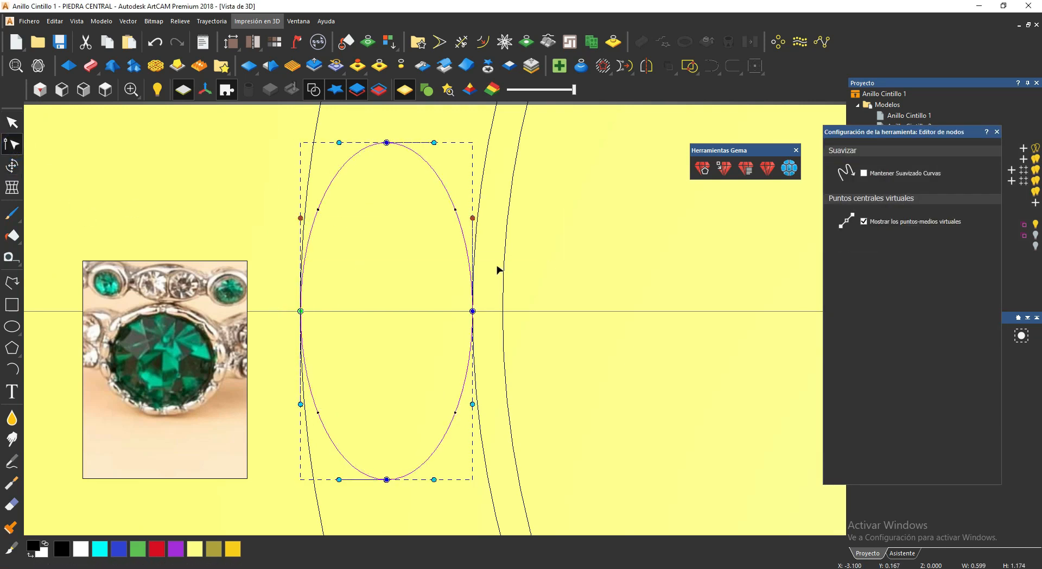
key(r)
key(r)
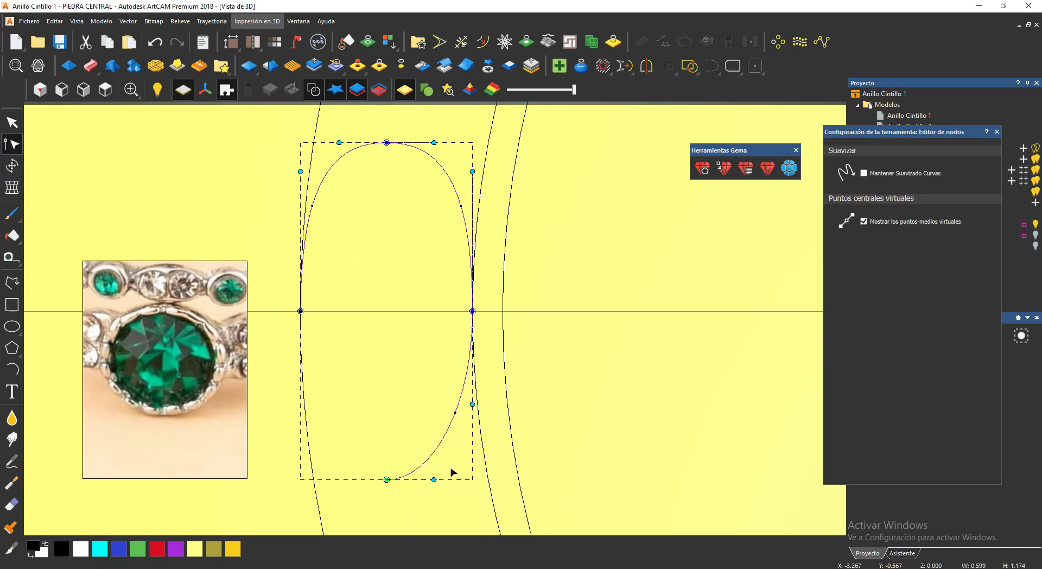
click(12, 122)
click(646, 65)
click(516, 319)
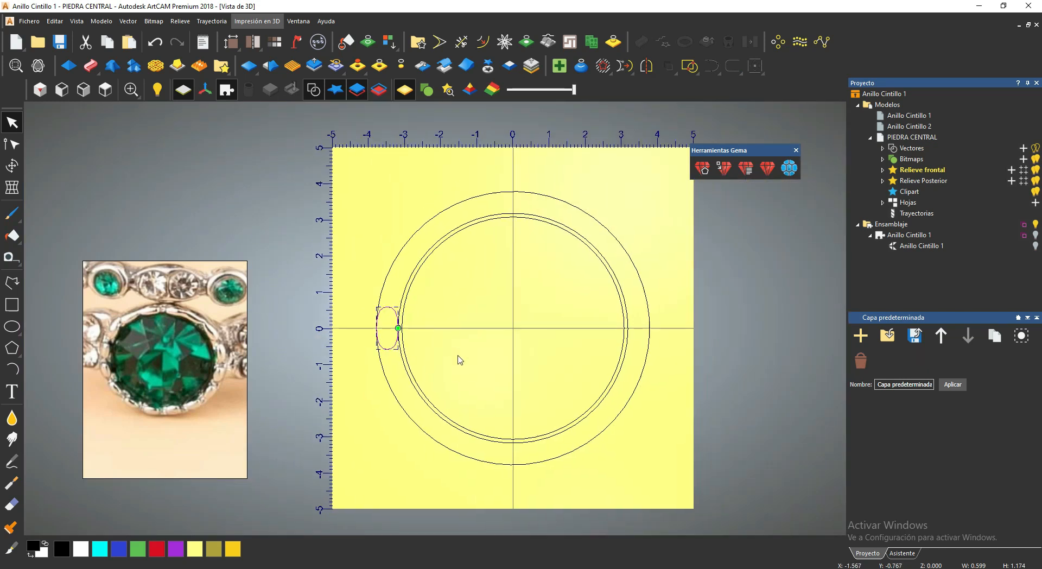
Rotate-copy the rounded oval around 0,0 over a total of 360 degrees to make 16 objects.
click(778, 42)
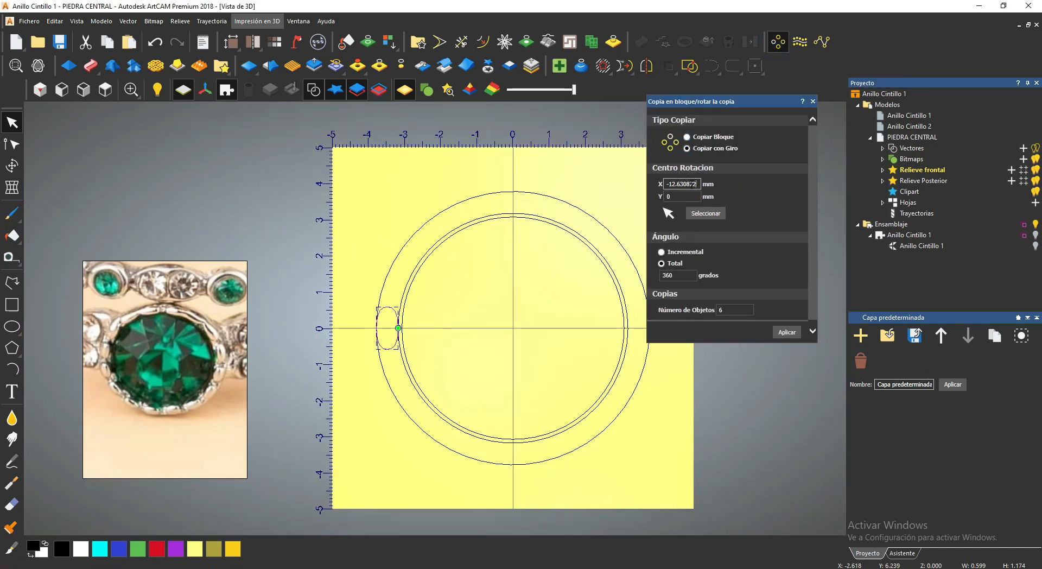
key(ctrl+z)
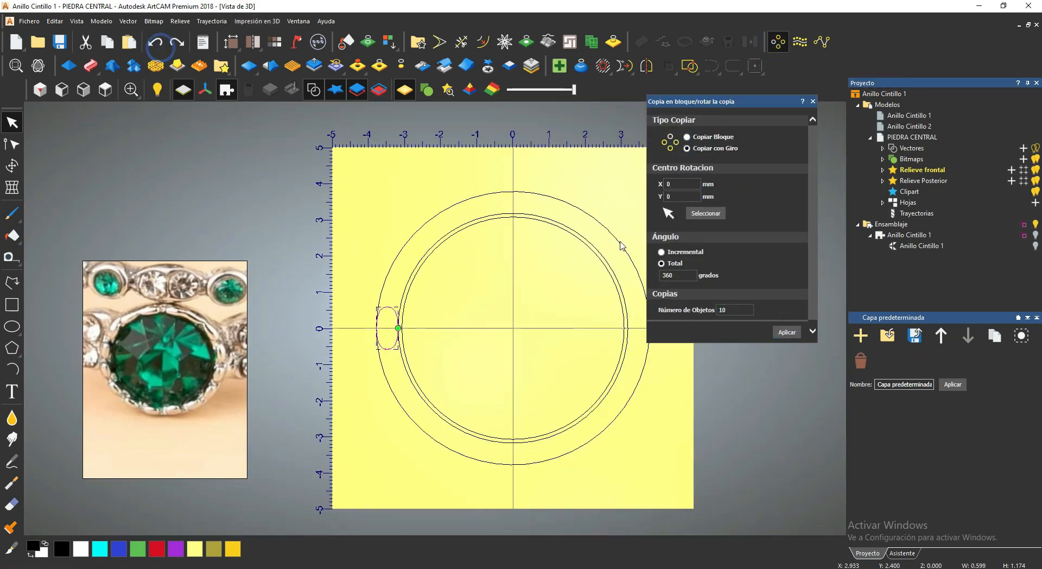
key(Return)
key(ctrl+z)
key(BackSpace)
text(6)
key(Return)
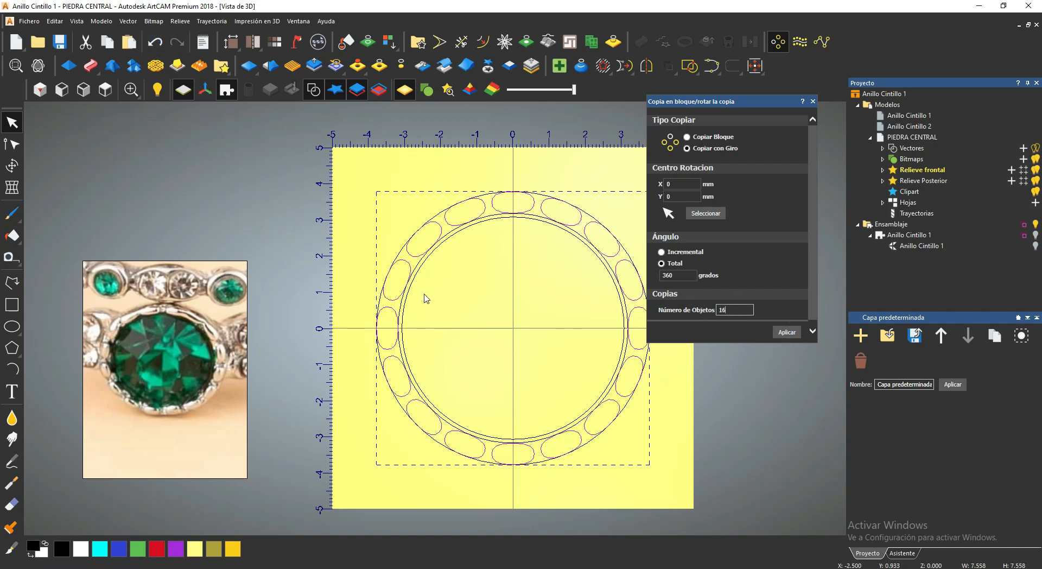
right_click(452, 293)
click(488, 353)
click(813, 101)
Offset the circle inside the ovals inward to add a smaller concentric circle within the stone outline.
click(576, 233)
click(481, 41)
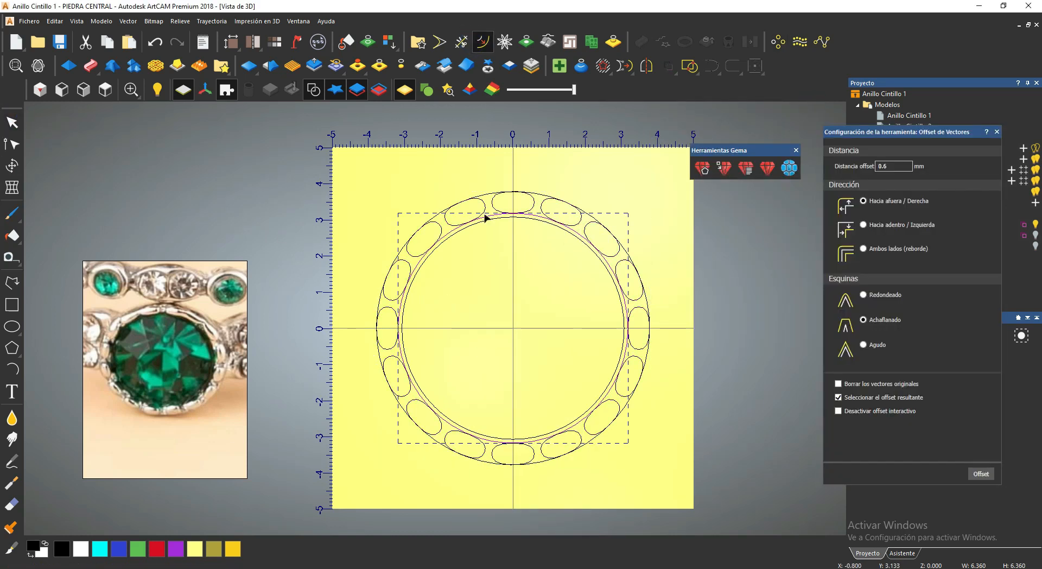
click(19, 133)
right_click(618, 328)
middle_drag(617, 329, 598, 460)
drag(562, 494, 587, 488)
right_click(632, 370)
click(677, 187)
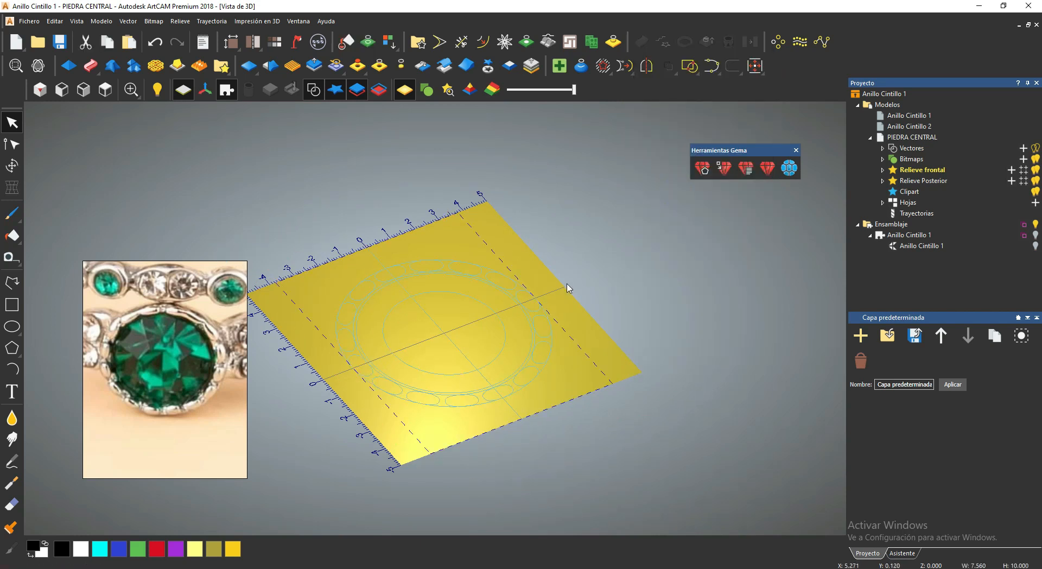
scroll(493, 242, up, 3)
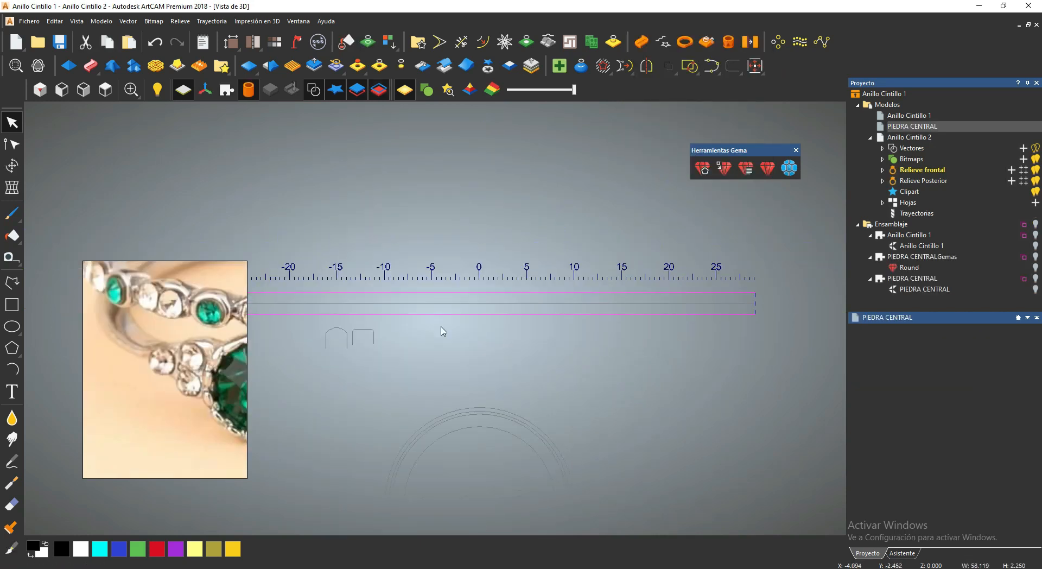
In Anillo Cintillo 2, draw a vertical line about 12.9 mm long across the band and place it on the centre axis.
scroll(520, 324, up, 1)
mouse_move(521, 325)
middle_down()
mouse_move(531, 302)
mouse_move(604, 294)
middle_up()
click(11, 282)
click(557, 177)
click(556, 330)
right_click(578, 310)
click(620, 476)
right_click(632, 352)
click(682, 198)
scroll(543, 267, up, 4)
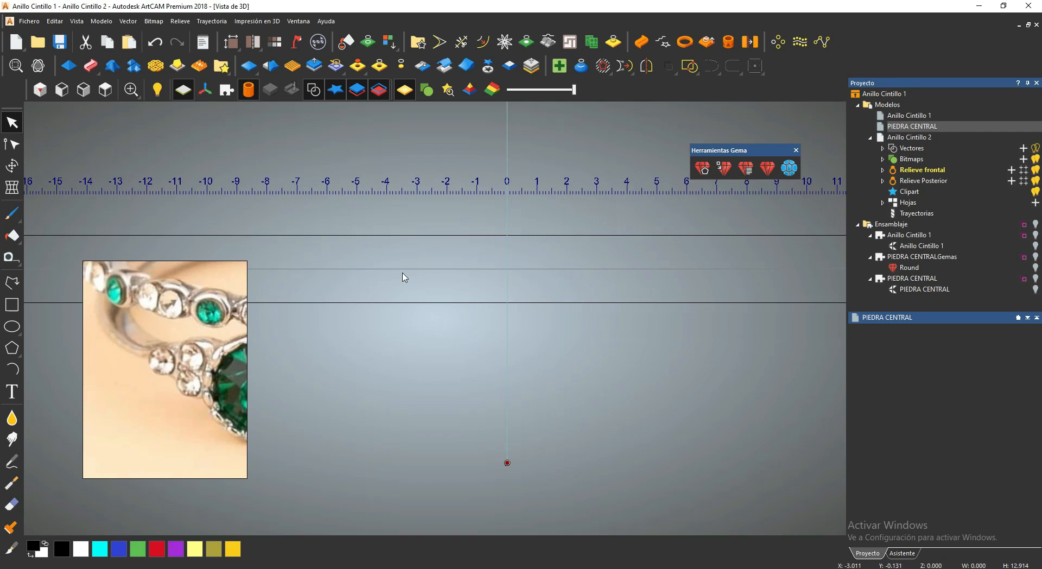
key(m)
click(575, 213)
click(997, 131)
Draw a 1.8 mm vertical line near the band's left end and centre it on the band's horizontal midline.
scroll(829, 229, down, 4)
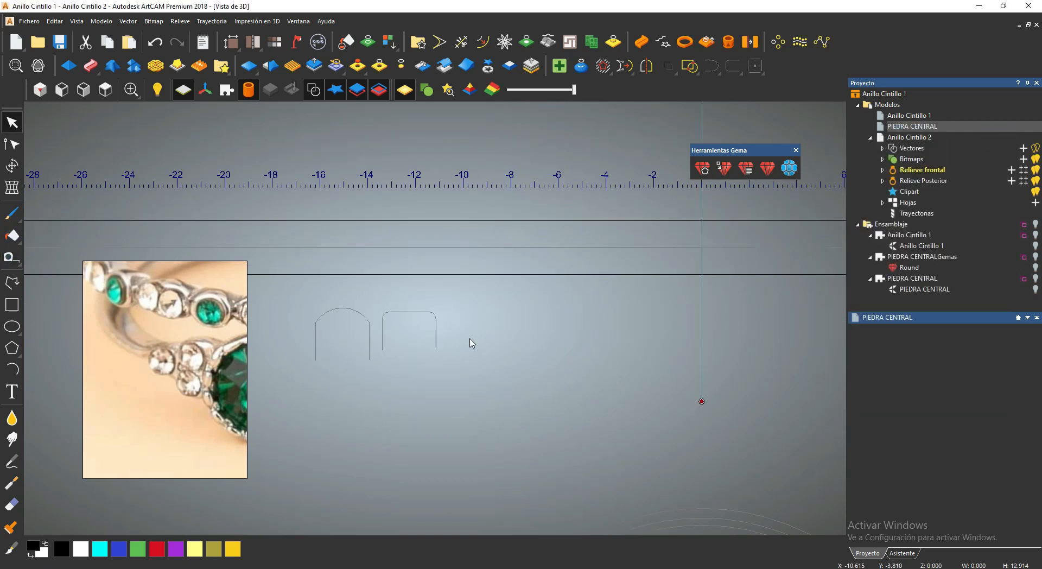
scroll(440, 326, up, 4)
click(11, 283)
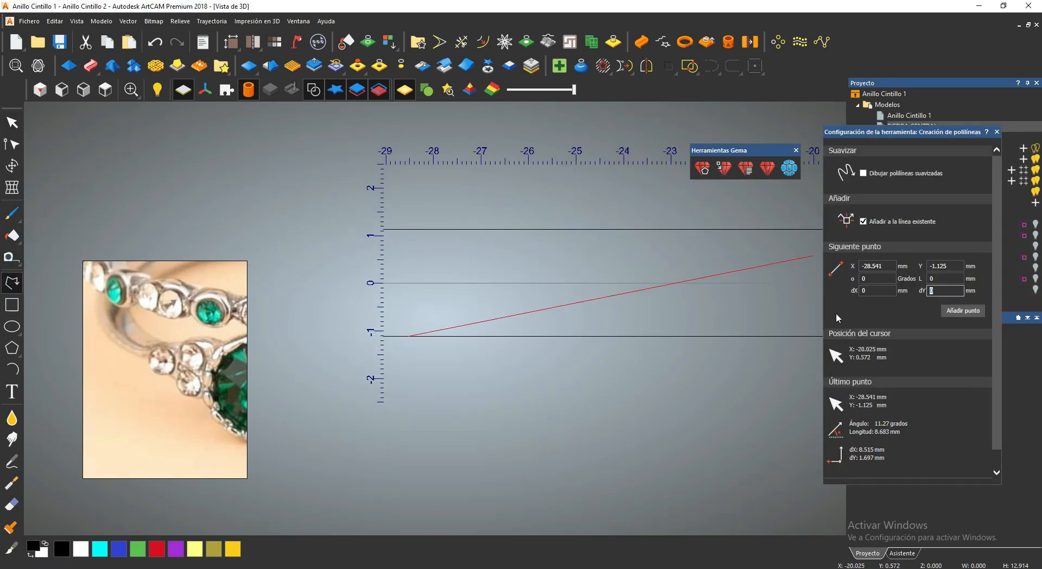
text(1.8)
click(963, 311)
right_click(496, 268)
shift+click(483, 282)
right_click(475, 301)
mouse_move(530, 219)
click(643, 300)
scroll(494, 243, down, 5)
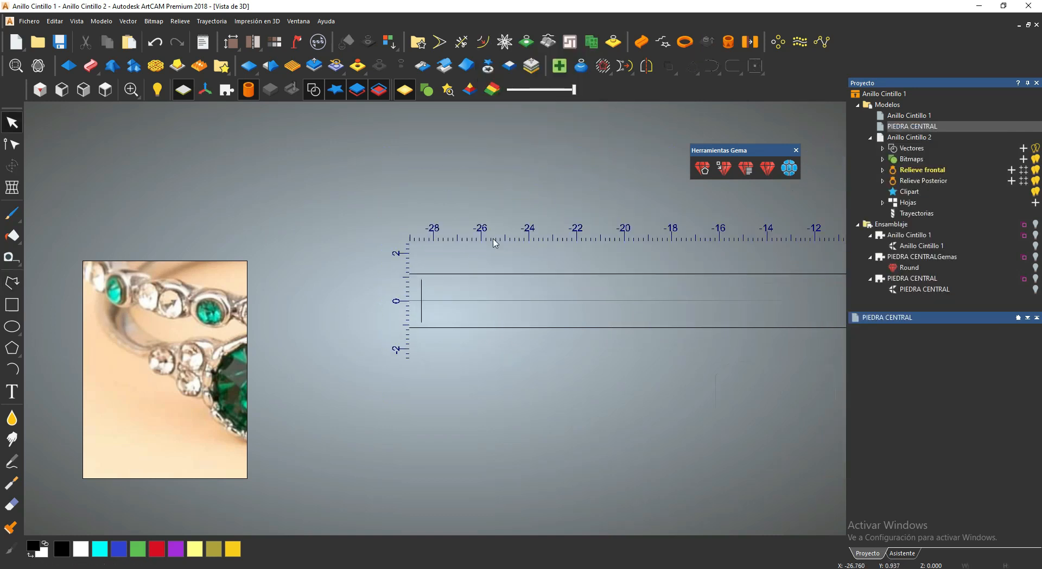
Create a square about 2.25 mm wide at the origin, spanning the band's width.
click(11, 304)
drag(890, 229, 834, 227)
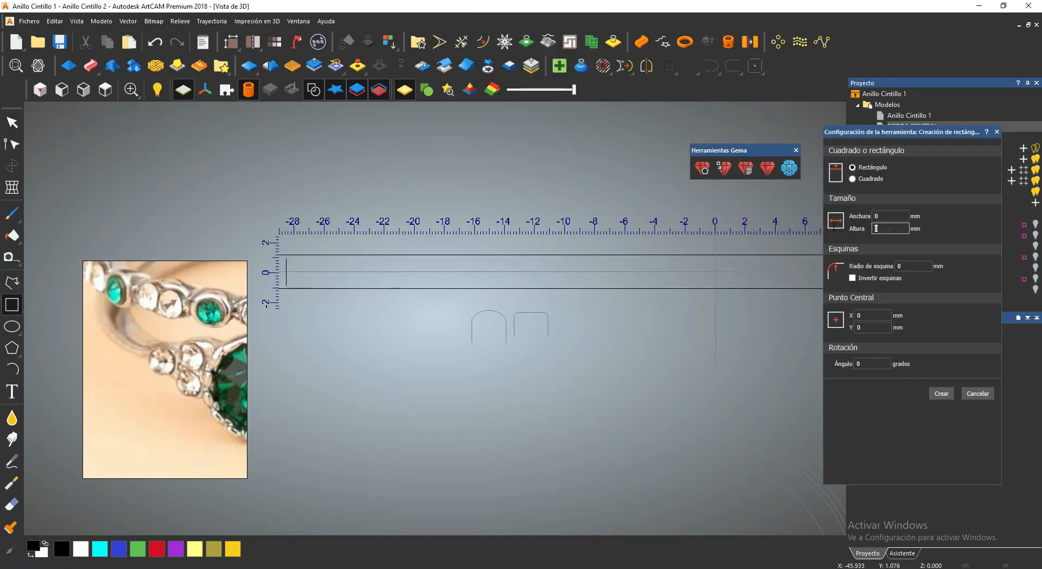
click(942, 393)
Lower the left end of the band's top edge to the 1.8 mm line with its nodes, comparing it with the reference photo.
double_click(744, 259)
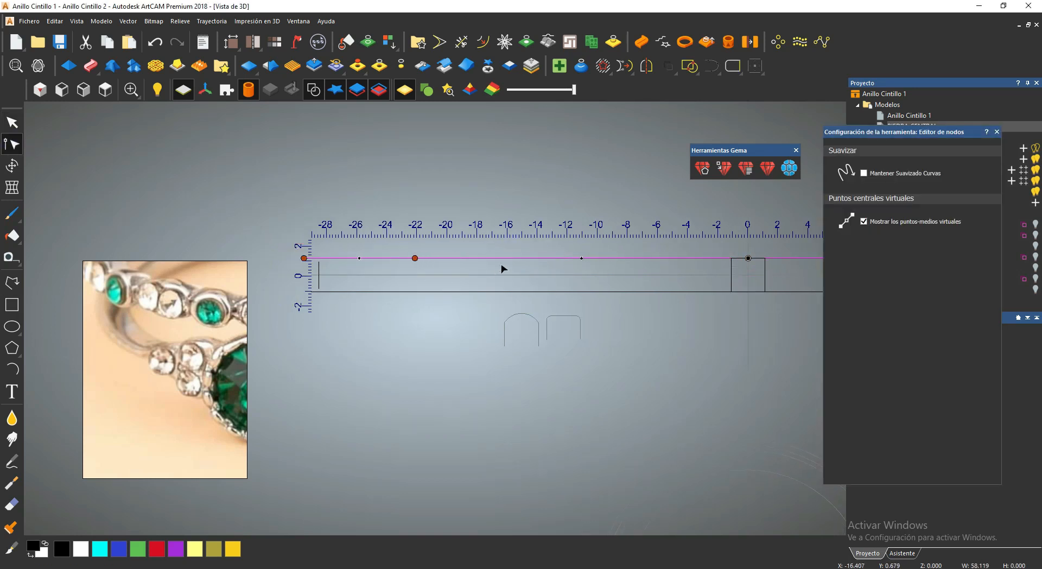
drag(548, 275, 547, 275)
scroll(531, 282, up, 3)
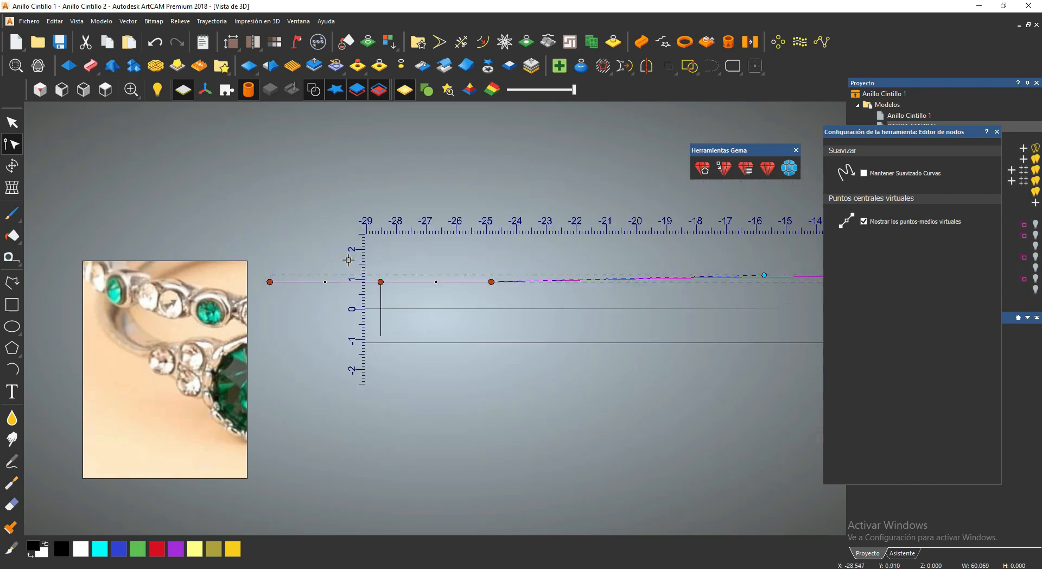
scroll(535, 291, down, 2)
key(Escape)
scroll(526, 294, down, 3)
scroll(525, 295, up, 1)
middle_drag(530, 295, 590, 297)
drag(231, 374, 120, 325)
drag(239, 326, 170, 376)
click(155, 43)
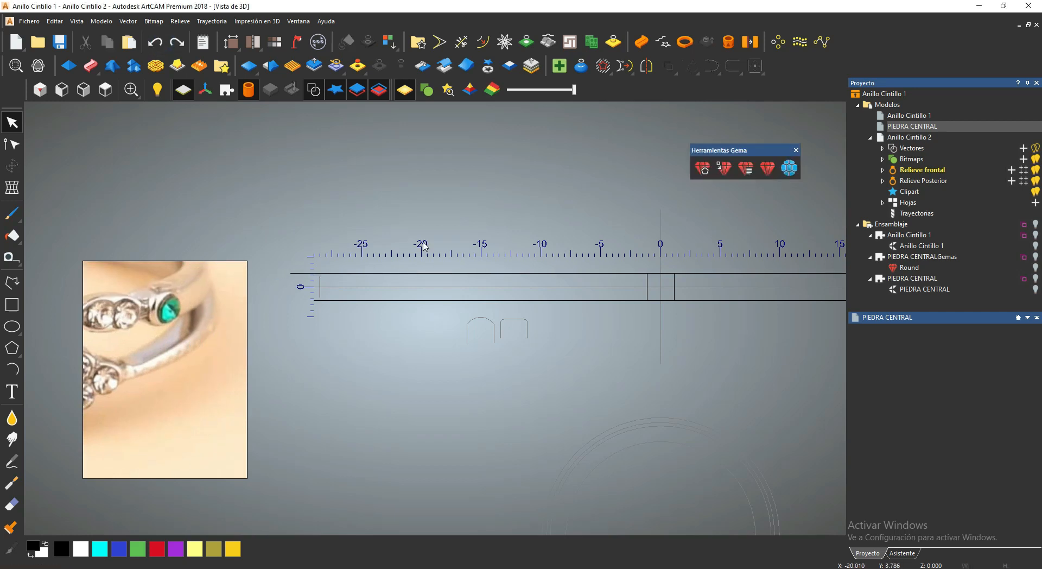
click(177, 42)
Reduce the top edge to one half, centre the 1.8 mm line on the model, and flip the half so its lowered end meets it.
click(689, 277)
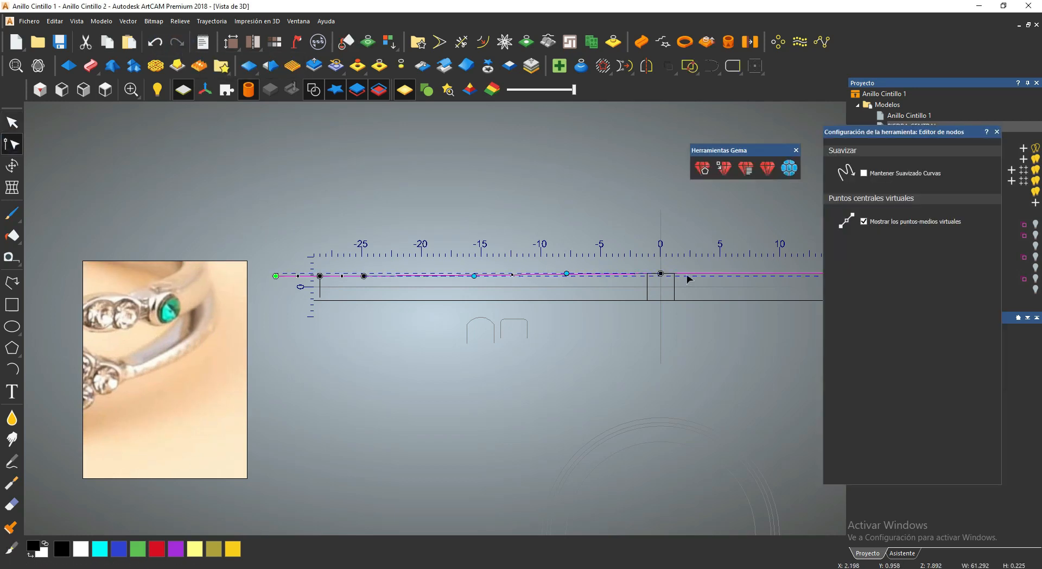
click(11, 122)
click(647, 65)
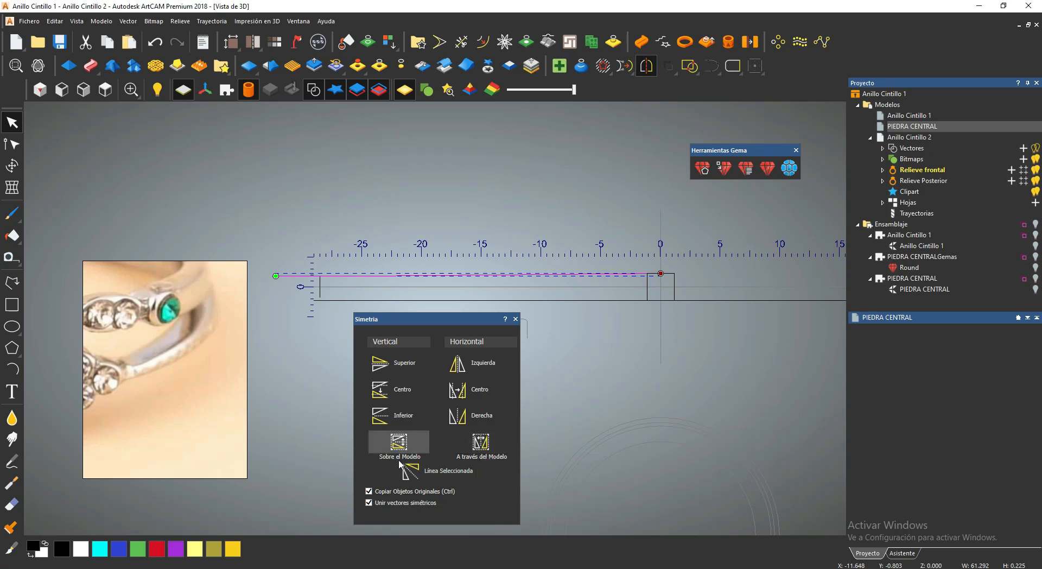
click(515, 319)
right_click(324, 282)
click(347, 452)
scroll(654, 298, down, 2)
click(475, 305)
scroll(529, 288, up, 3)
click(12, 144)
drag(277, 264, 536, 284)
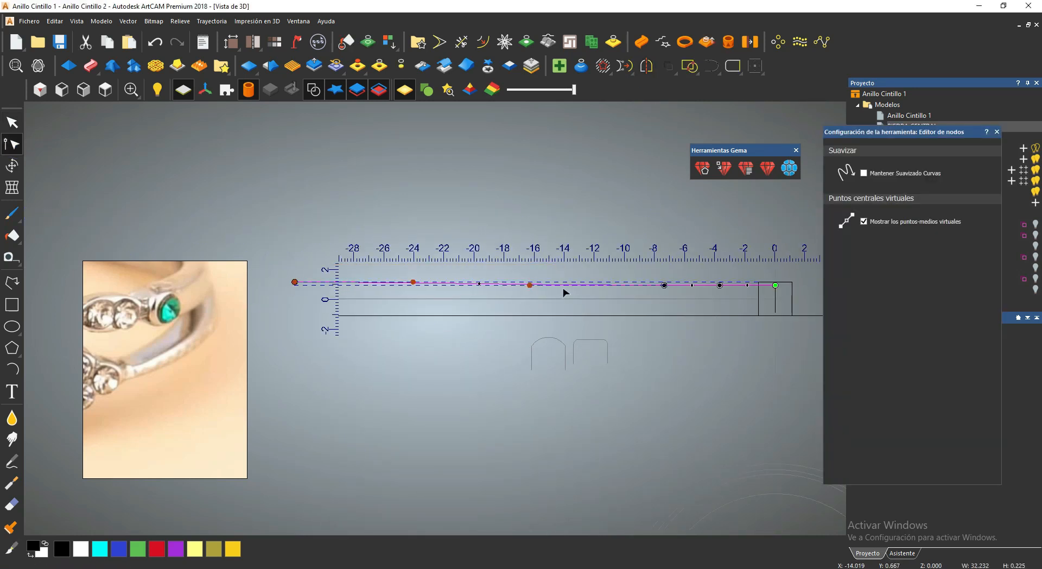
Mirror the half edge across and over the model with joined copies to form both edges of the tapered band.
click(12, 123)
middle_drag(721, 279, 453, 272)
click(646, 66)
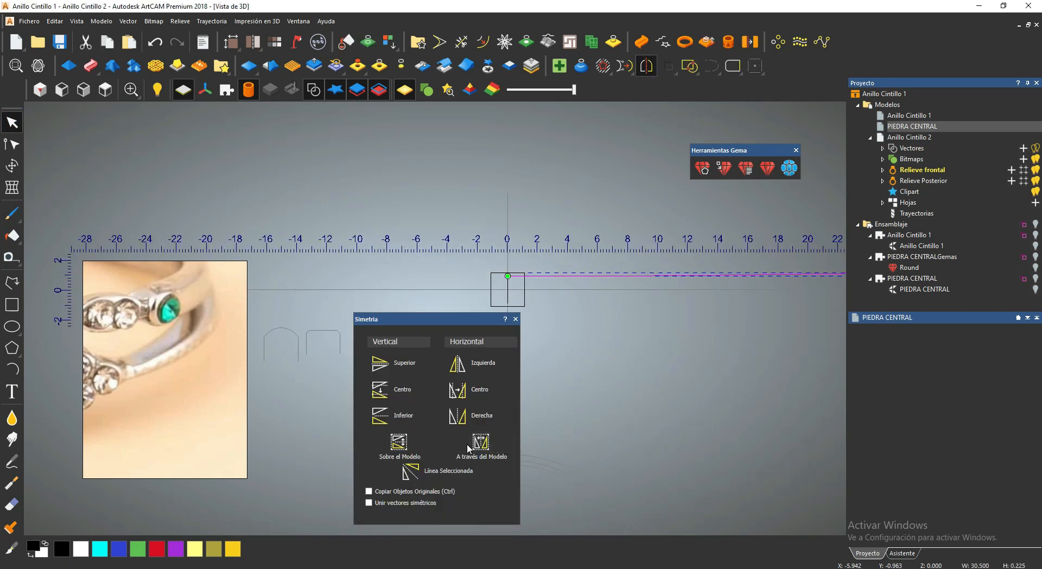
click(477, 456)
click(646, 65)
click(399, 442)
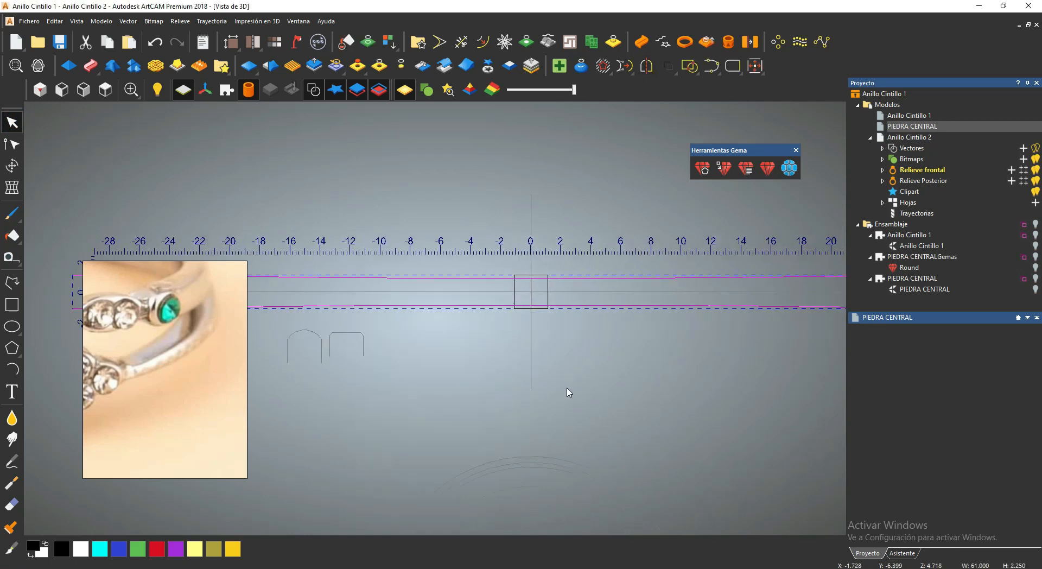
Delete the unneeded concentric circle from the ring circles below the band.
scroll(609, 343, down, 1)
middle_drag(621, 388, 615, 295)
click(634, 353)
key(Delete)
key(Return)
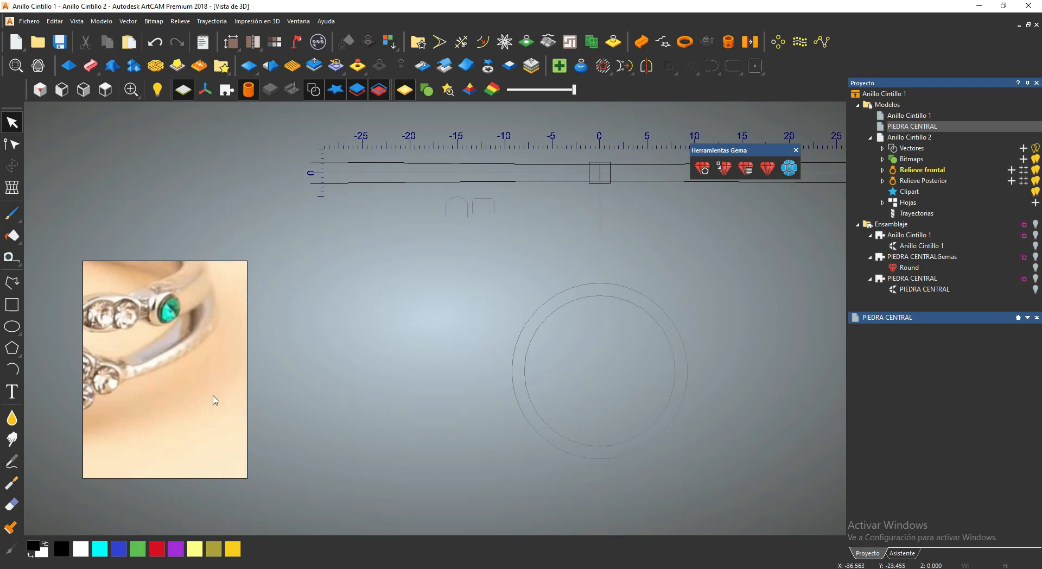
Try a two-rail ring sweep using the tapered band edges and the ring circle.
drag(214, 400, 240, 393)
middle_drag(551, 349, 555, 378)
click(515, 207)
click(641, 42)
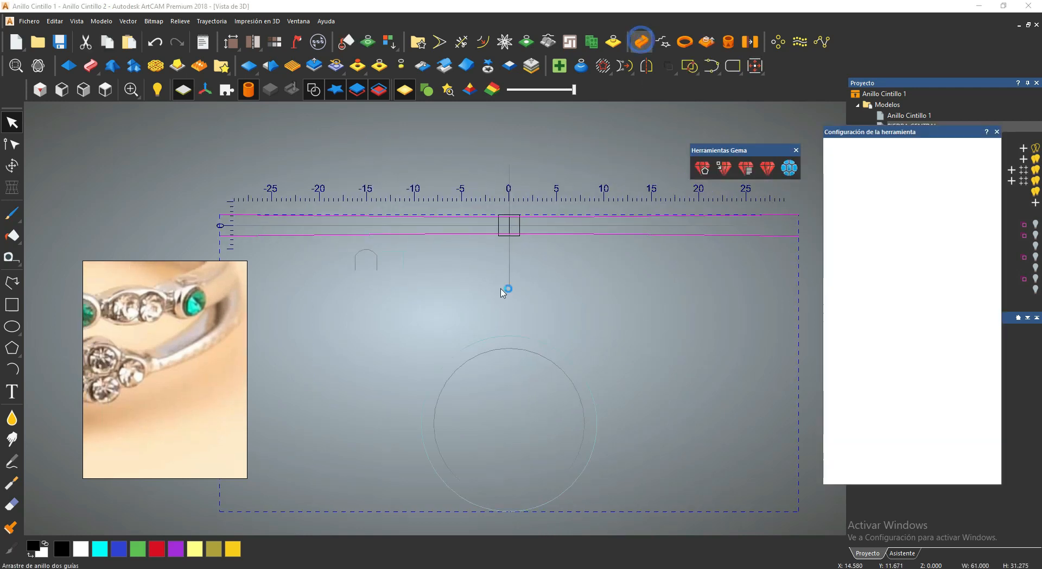
key(Escape)
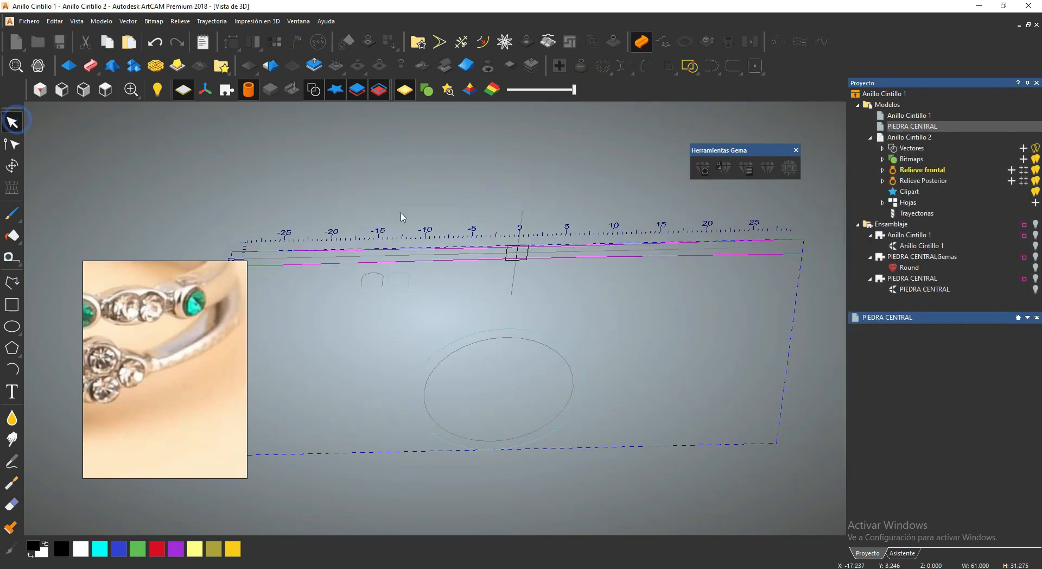
Resize the square at the band's centre to 1.5 mm.
scroll(438, 300, up, 4)
click(422, 323)
key(t)
drag(893, 181, 851, 182)
text(1.5)
key(Return)
right_click(466, 355)
click(503, 274)
Simplify and smooth the nodes of the band's top edge and lower its centre to the top of the 1.5 mm square.
middle_drag(515, 293, 548, 282)
click(548, 282)
click(489, 298)
key(n)
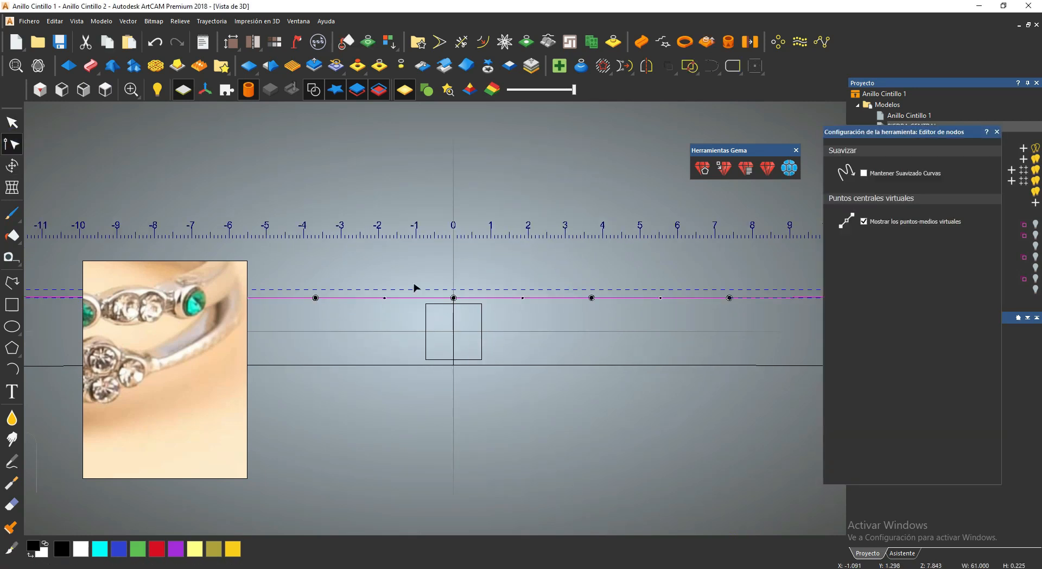
scroll(543, 301, down, 4)
scroll(496, 306, up, 3)
drag(298, 269, 805, 311)
key(s)
scroll(434, 321, down, 2)
click(735, 284)
scroll(676, 320, down, 3)
click(443, 296)
scroll(585, 312, up, 5)
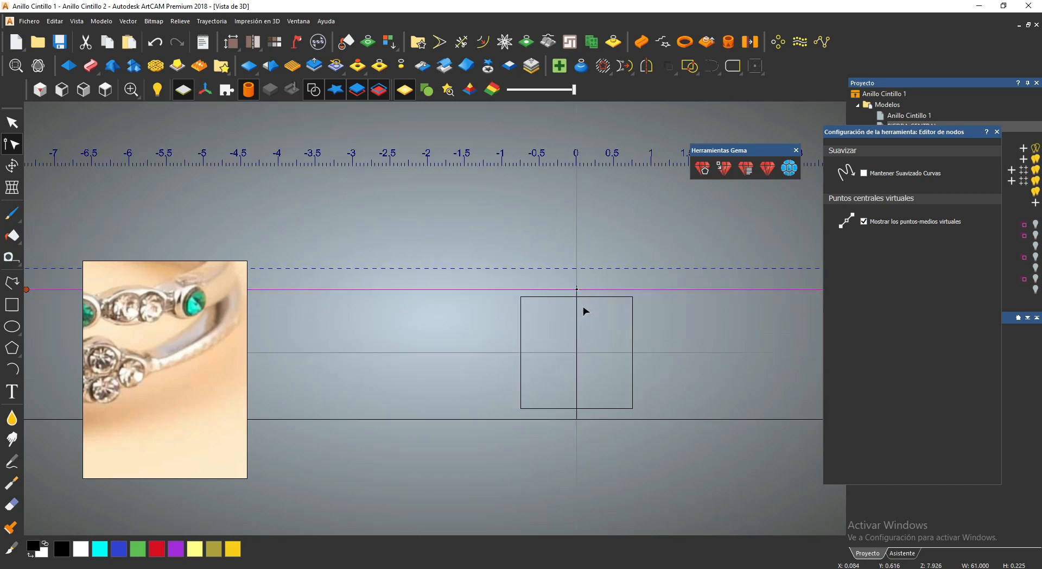
key(n)
Delete the old lower band edge and mirror the reshaped top edge over the model to replace it.
click(474, 419)
key(Delete)
click(445, 297)
click(646, 66)
click(398, 441)
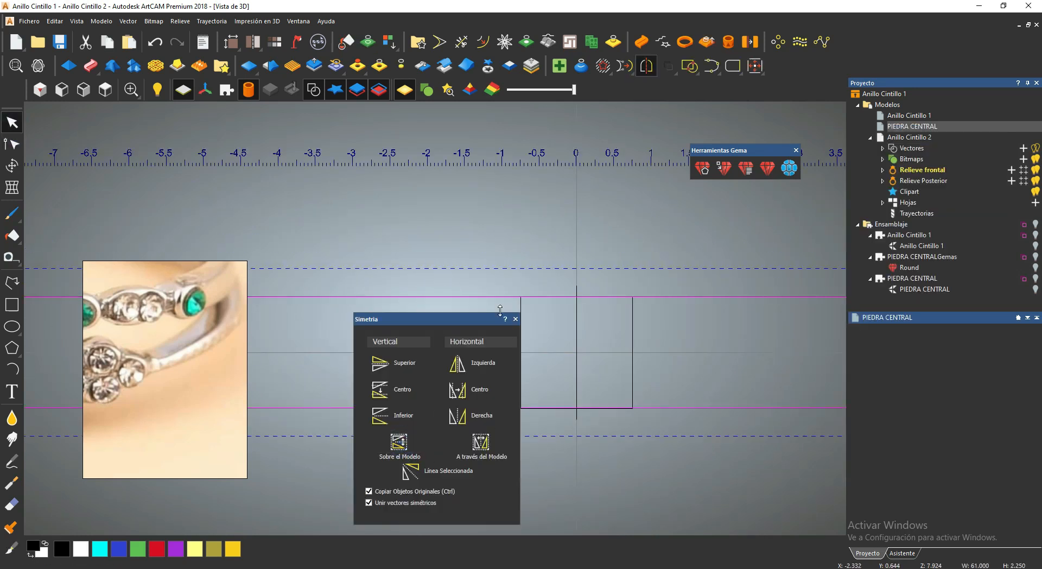
Start a two-rail ring sweep of the second band using the reshaped tapered edges, the cross-section and the ring circle.
click(512, 317)
scroll(503, 338, down, 5)
scroll(505, 343, up, 3)
click(641, 42)
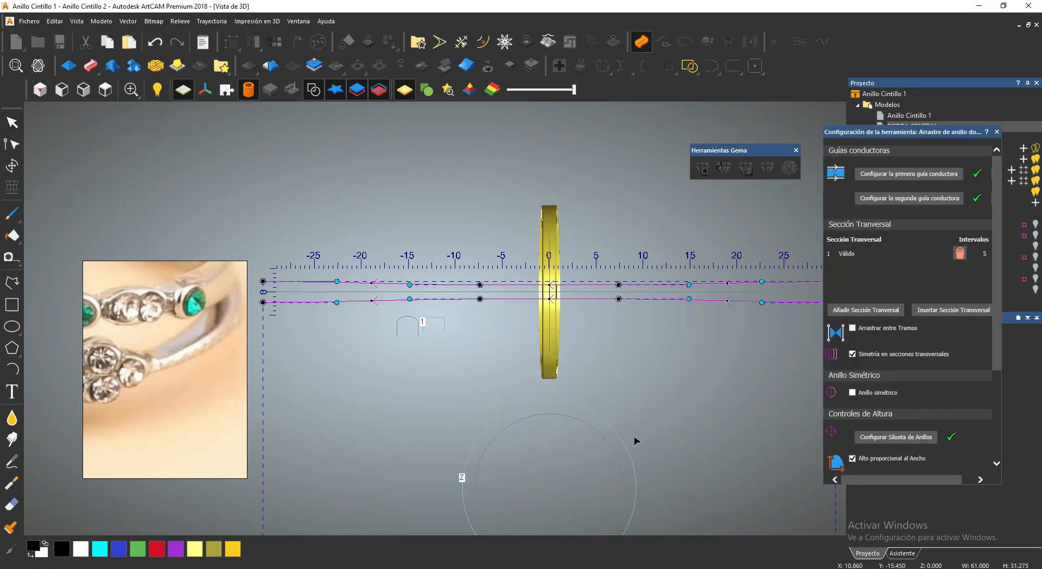
drag(634, 436, 597, 380)
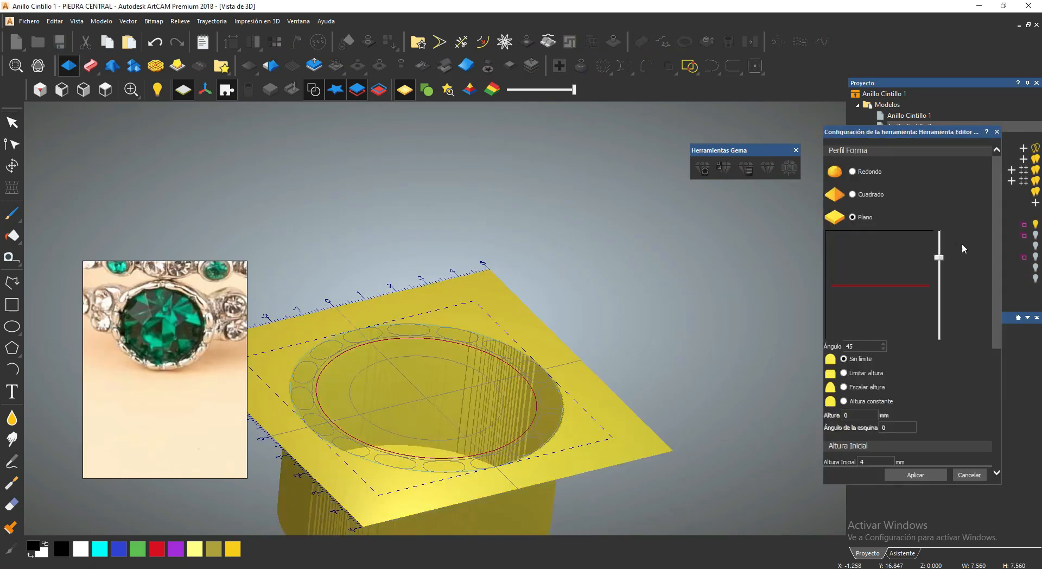
Set the start height of the flat wall of the PIEDRA CENTRAL setting to 1.5 mm and apply it.
scroll(877, 343, down, 4)
click(848, 324)
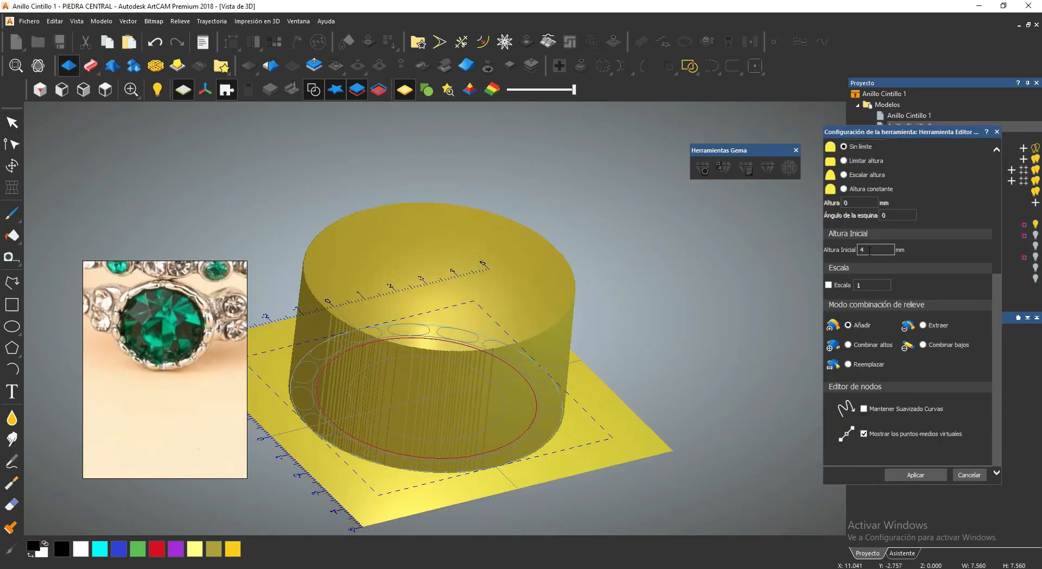
text(1.5)
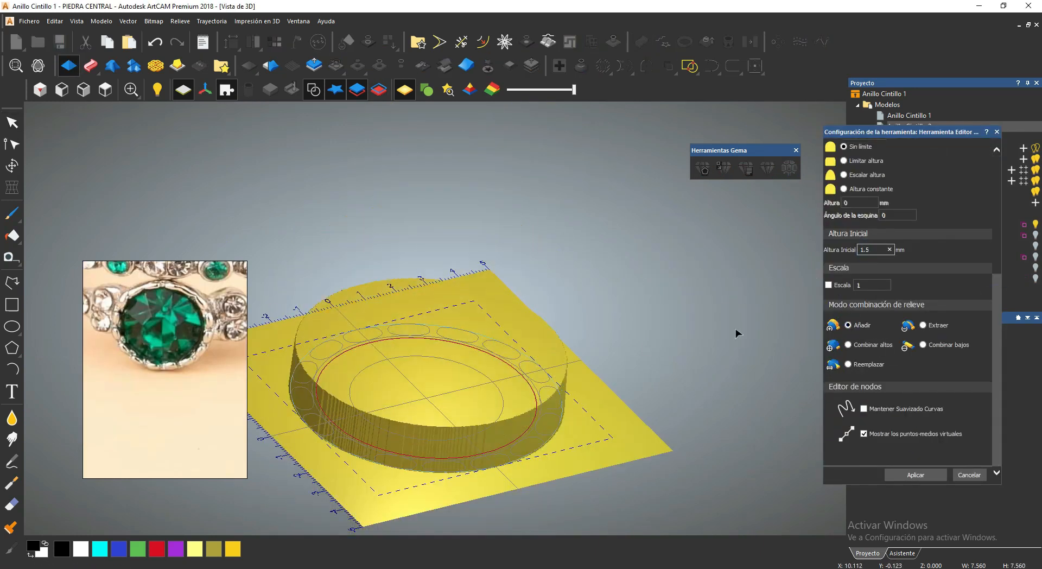
key(Return)
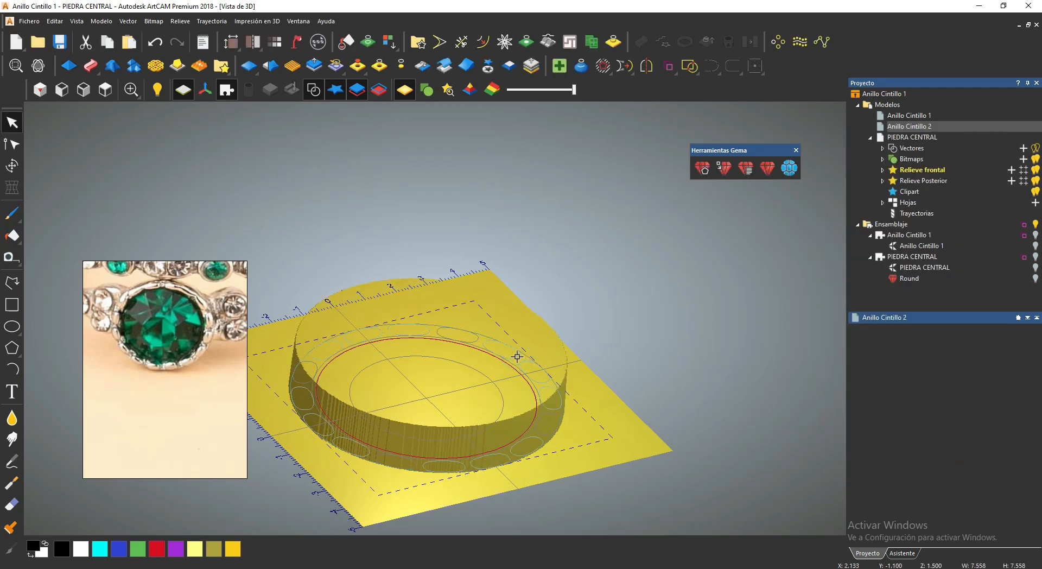
Add rounded relief to the oval beads and the four diagonal prongs around the setting's rim.
double_click(517, 356)
click(915, 474)
double_click(477, 341)
click(923, 476)
Subtract a conical stone seat from the relief inside the setting's 6.36 mm circle.
double_click(514, 369)
scroll(943, 229, down, 5)
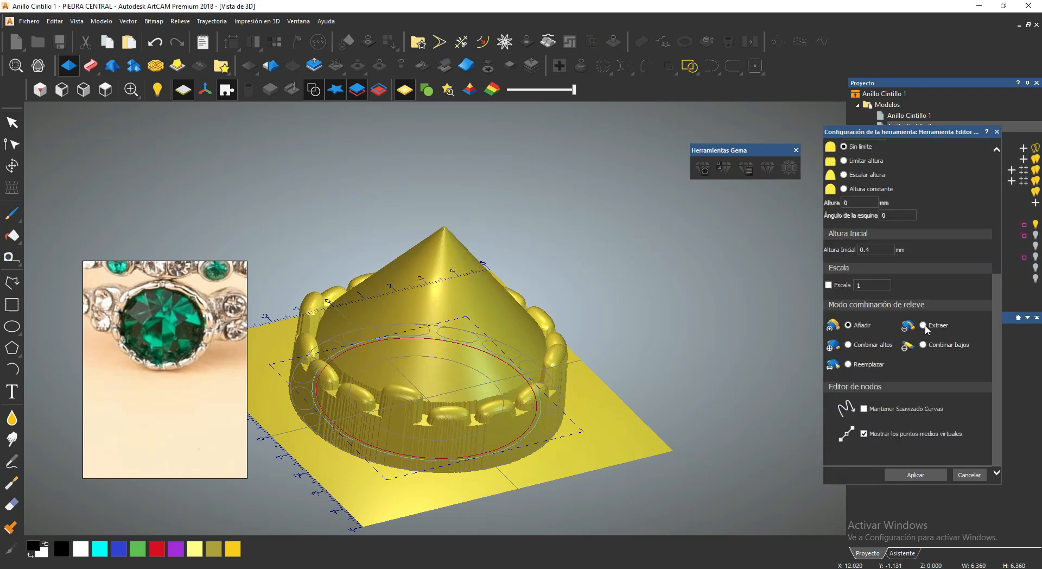
click(925, 327)
click(973, 477)
Offset the seat circle inward to a diameter of 5.207 mm and reset the relief inside it to open the setting.
click(470, 367)
click(378, 65)
drag(432, 319, 395, 366)
click(106, 90)
scroll(398, 225, up, 3)
click(480, 43)
drag(539, 268, 572, 251)
click(381, 67)
scroll(452, 403, down, 3)
drag(452, 326, 451, 400)
click(998, 132)
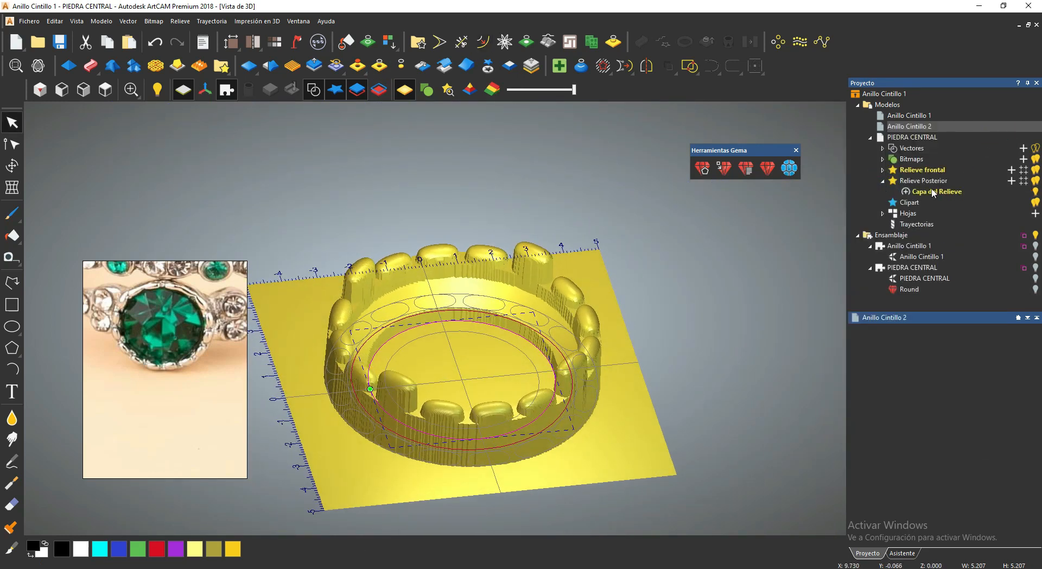
Start a shape on the setting's back relief from the outer and innermost circles, with a start height of 0 mm.
click(932, 180)
click(933, 180)
key(Return)
scroll(432, 316, down, 3)
middle_drag(347, 218, 398, 199)
click(68, 65)
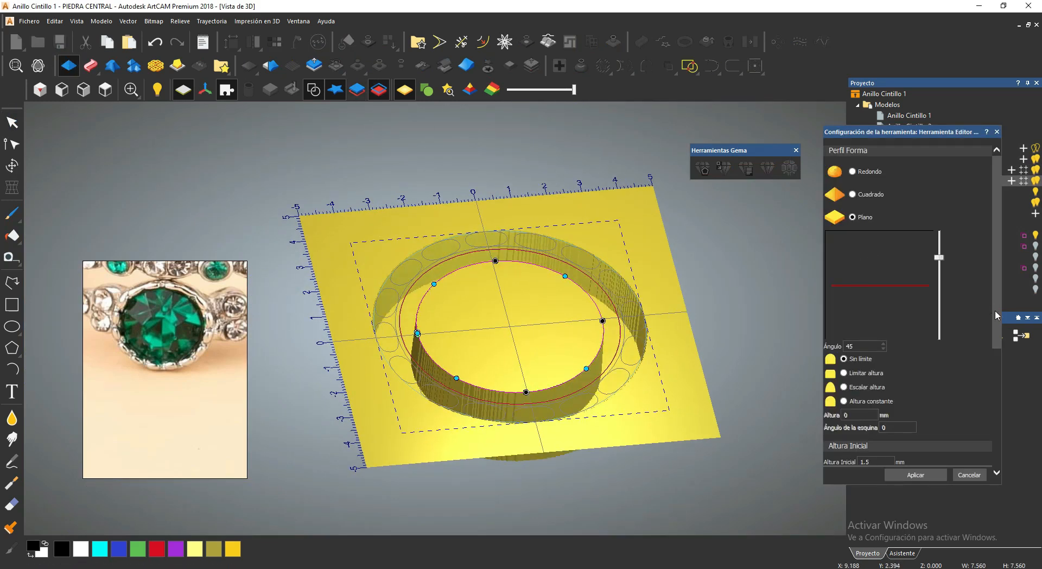
scroll(955, 347, down, 3)
double_click(875, 280)
text(0)
Give the back relief shape a round profile with a 65° angle and apply it.
scroll(985, 315, up, 3)
click(854, 172)
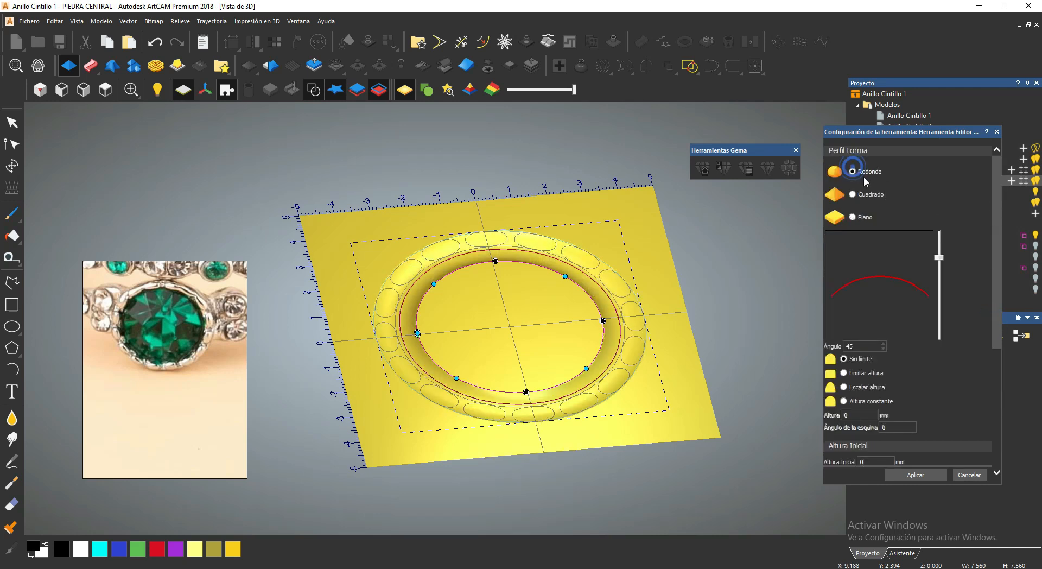
drag(776, 321, 797, 279)
text(65)
drag(347, 409, 781, 368)
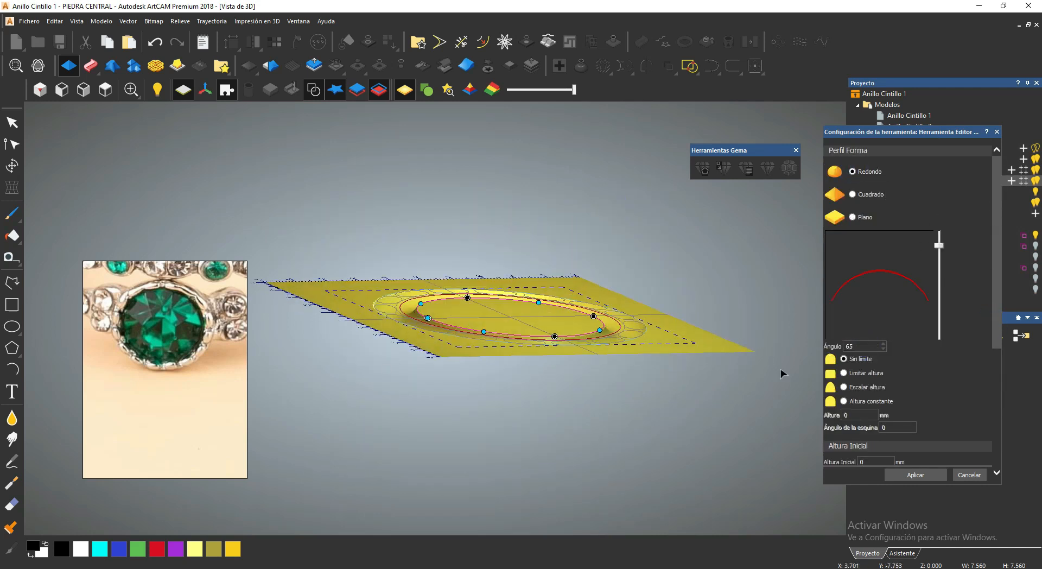
scroll(875, 334, down, 3)
click(945, 475)
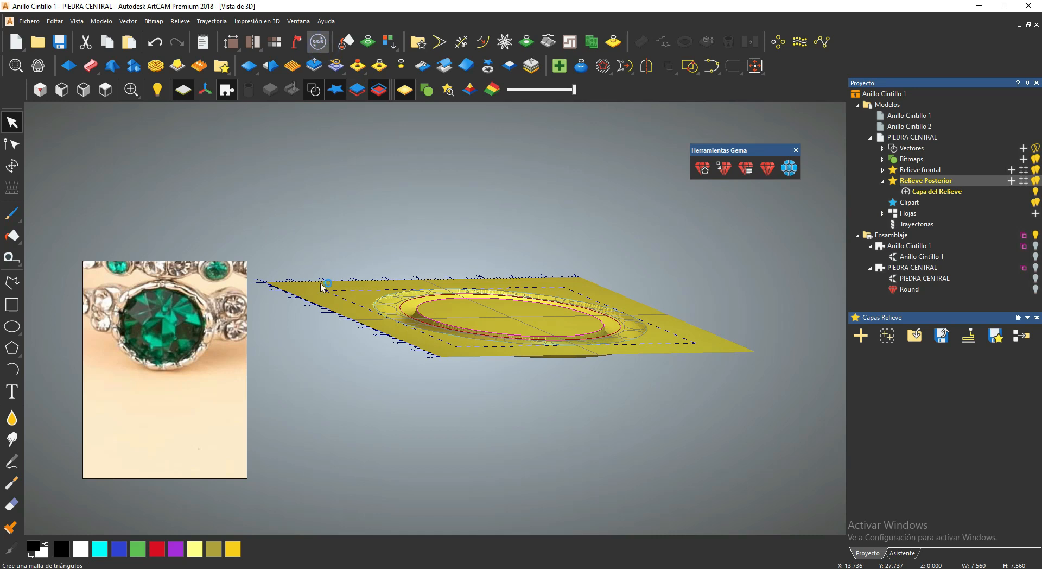
Create a closed triangle mesh of the PIEDRA CENTRAL reliefs and add it to the project assembly.
click(318, 41)
click(426, 449)
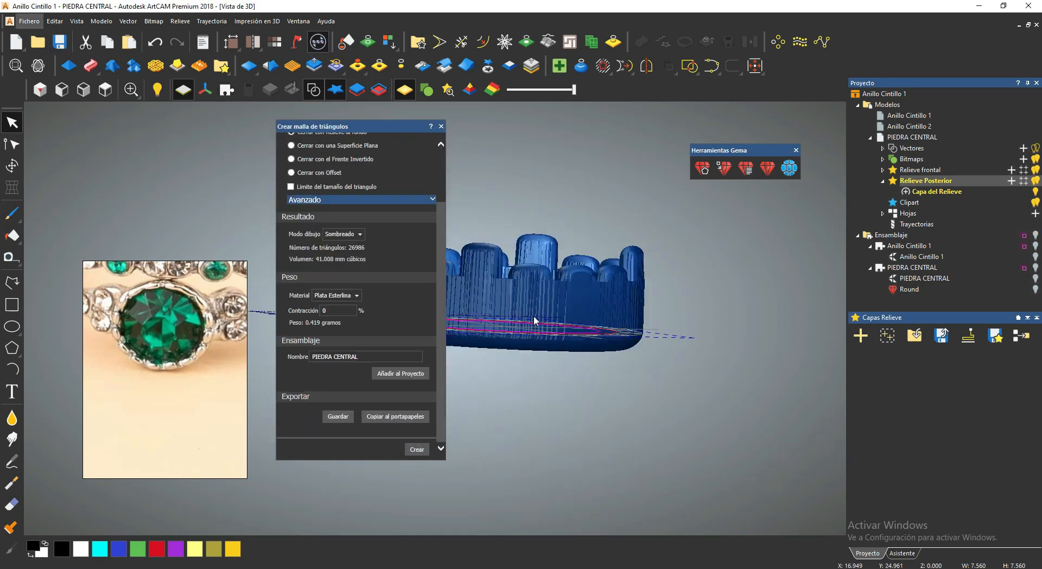
click(408, 315)
Duplicate the PIEDRA CENTRAL model and reset the front relief of the copy to zero height.
right_click(912, 126)
click(941, 193)
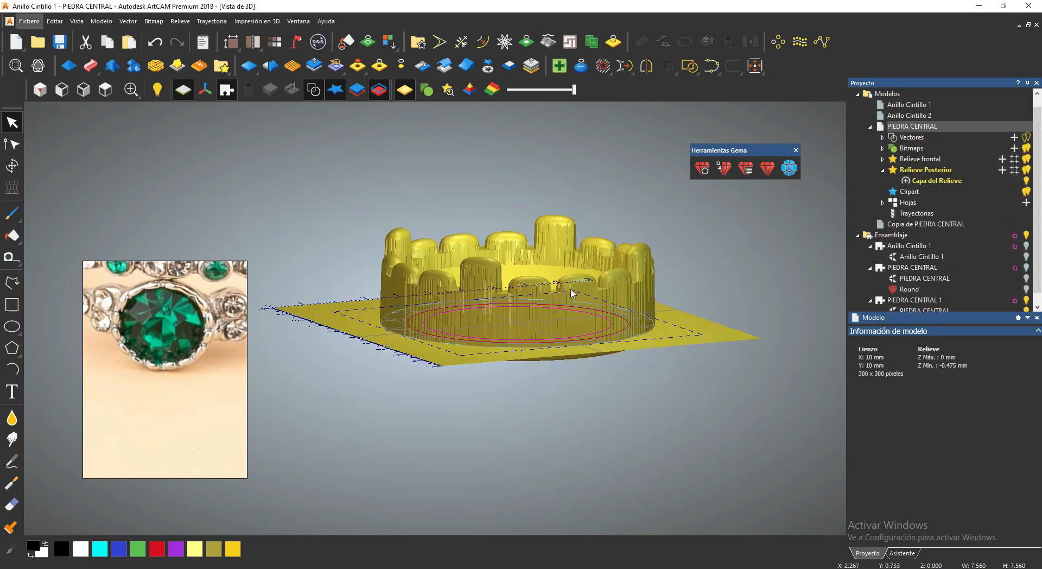
click(909, 224)
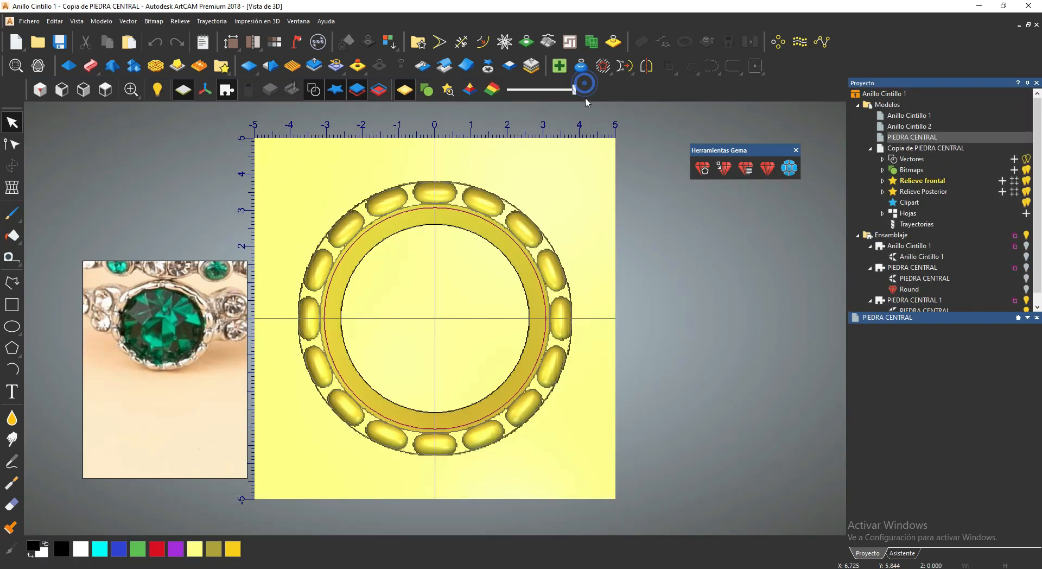
click(249, 66)
Delete the copy's seat circle and bead ovals, including locked vectors, keeping the four diagonal ovals and the inner and outer circles.
drag(443, 288, 377, 353)
scroll(451, 311, up, 3)
scroll(377, 347, down, 2)
scroll(354, 252, up, 1)
middle_drag(354, 249, 387, 205)
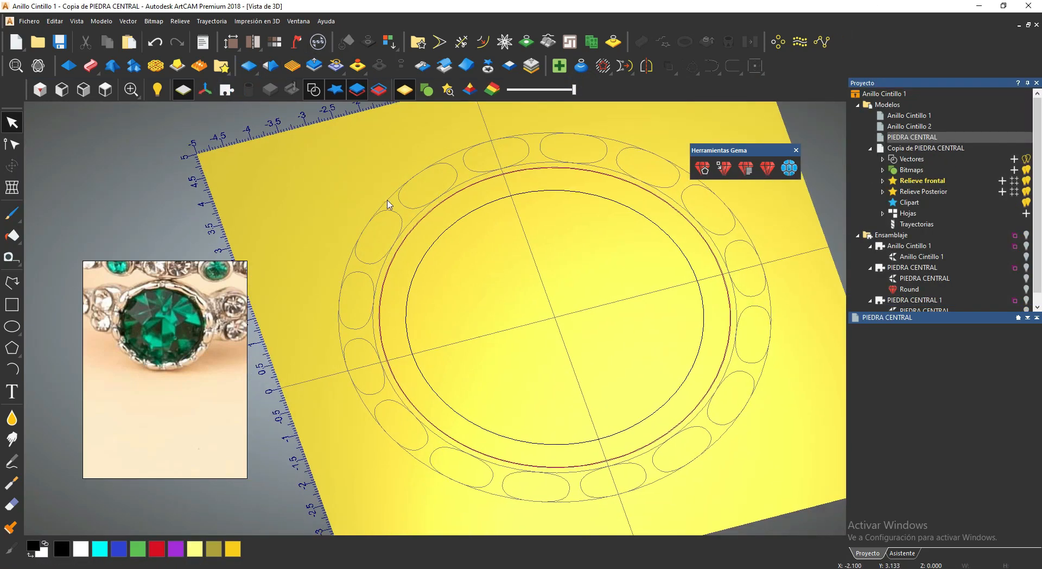
click(388, 201)
scroll(413, 245, down, 2)
middle_drag(449, 281, 480, 303)
drag(500, 207, 498, 215)
key(Delete)
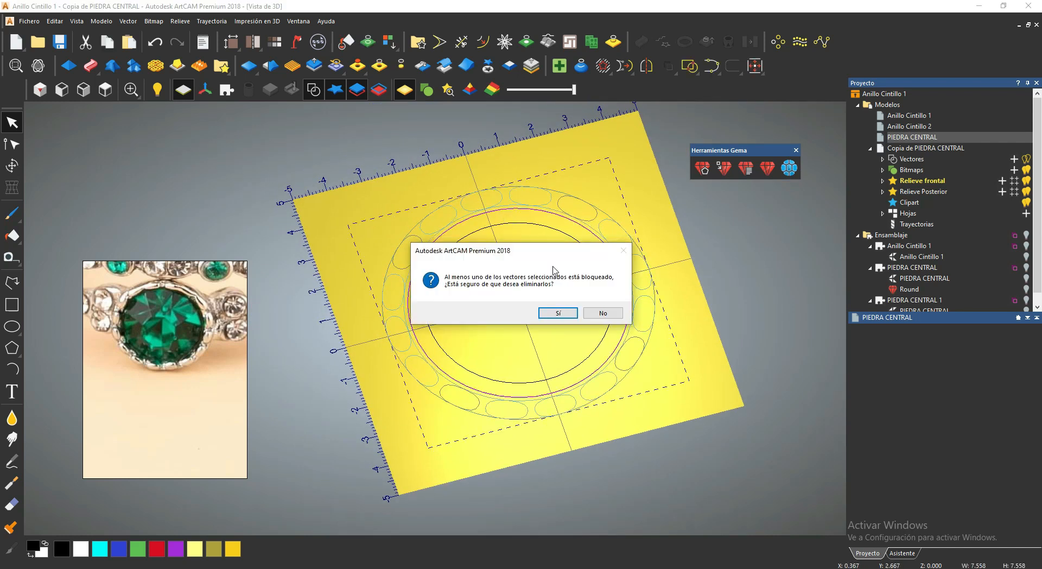
click(558, 313)
Try a 3D blend from the outer circle to the edge of the inner circle with an inner height of 3.3 mm.
click(106, 89)
middle_drag(464, 230, 529, 209)
click(528, 209)
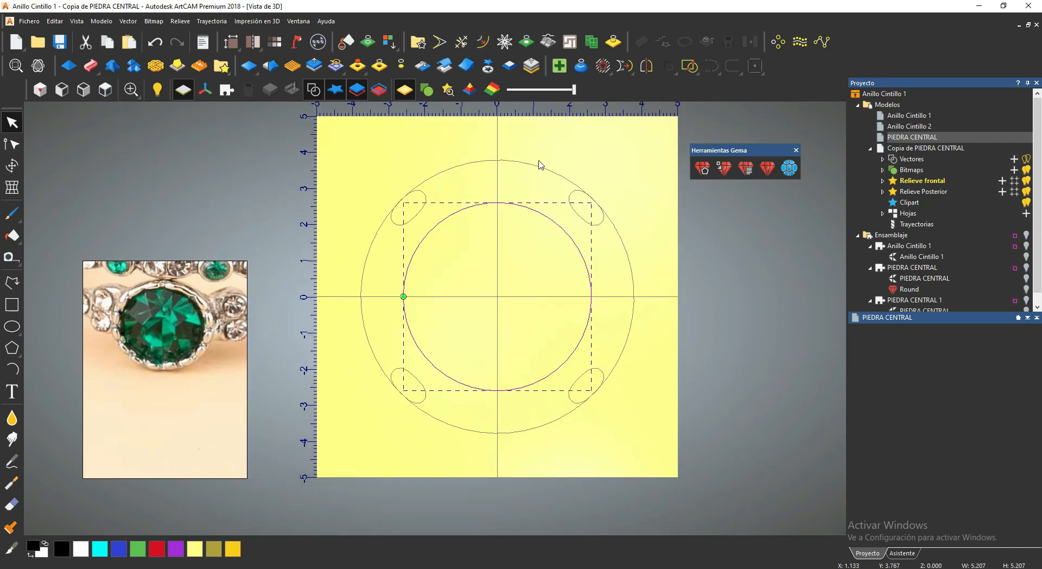
shift+drag(550, 175, 546, 184)
scroll(545, 187, down, 2)
drag(535, 321, 510, 232)
scroll(475, 337, up, 2)
middle_drag(474, 336, 491, 341)
scroll(491, 341, down, 1)
drag(490, 341, 463, 316)
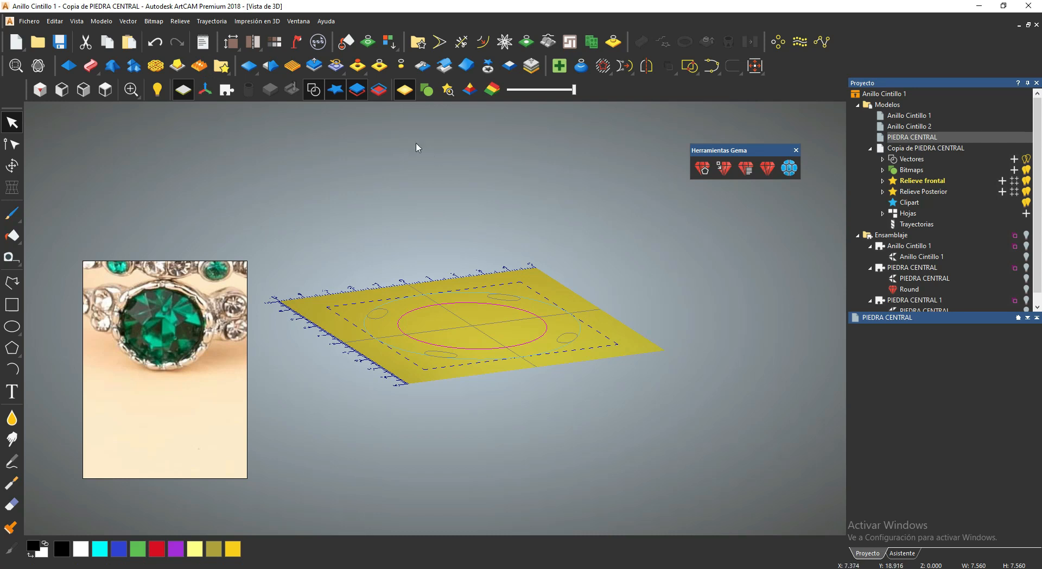
click(112, 66)
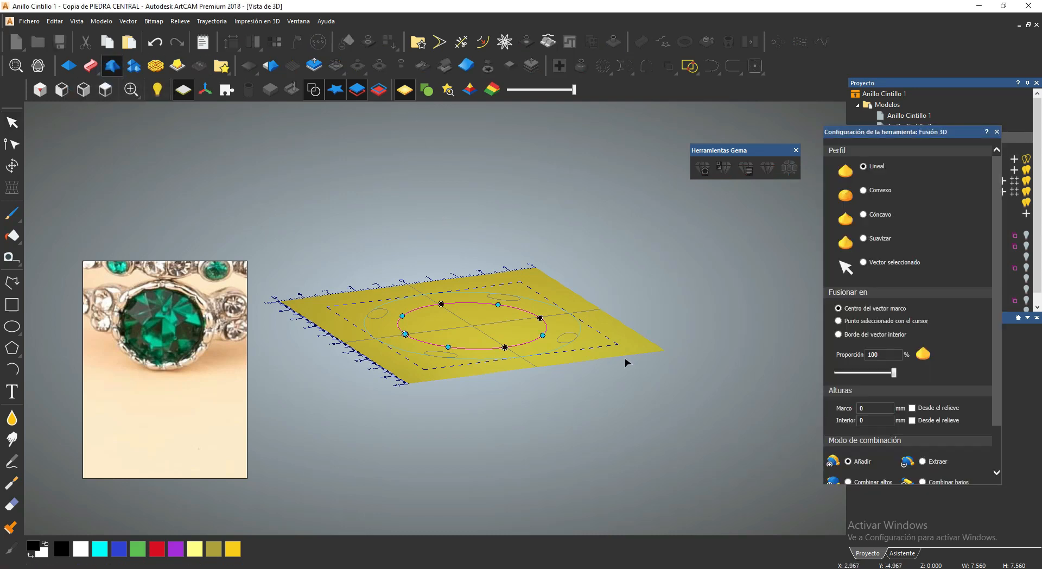
click(838, 335)
text(3.3)
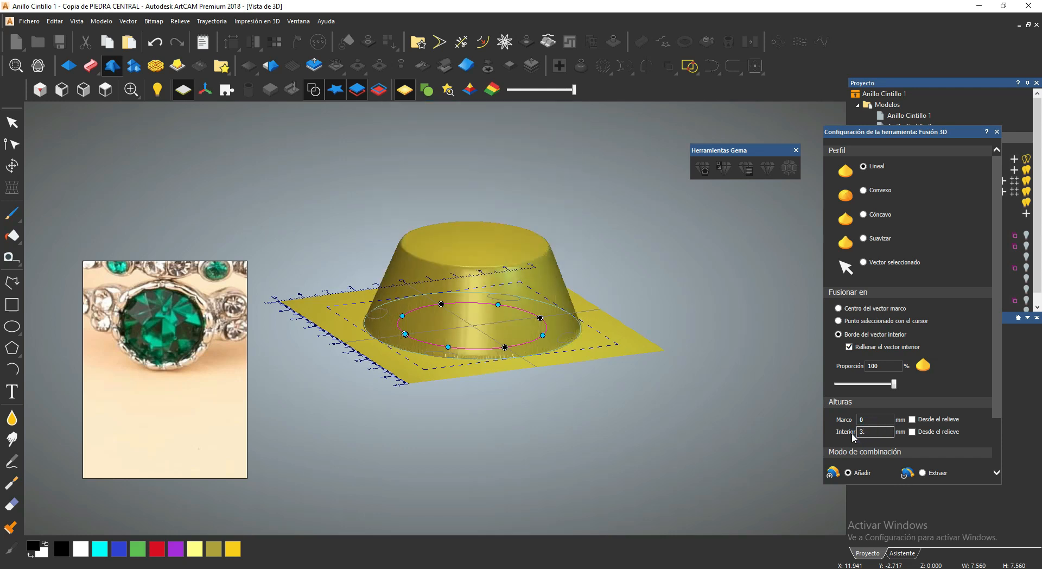
scroll(967, 476, down, 2)
click(967, 476)
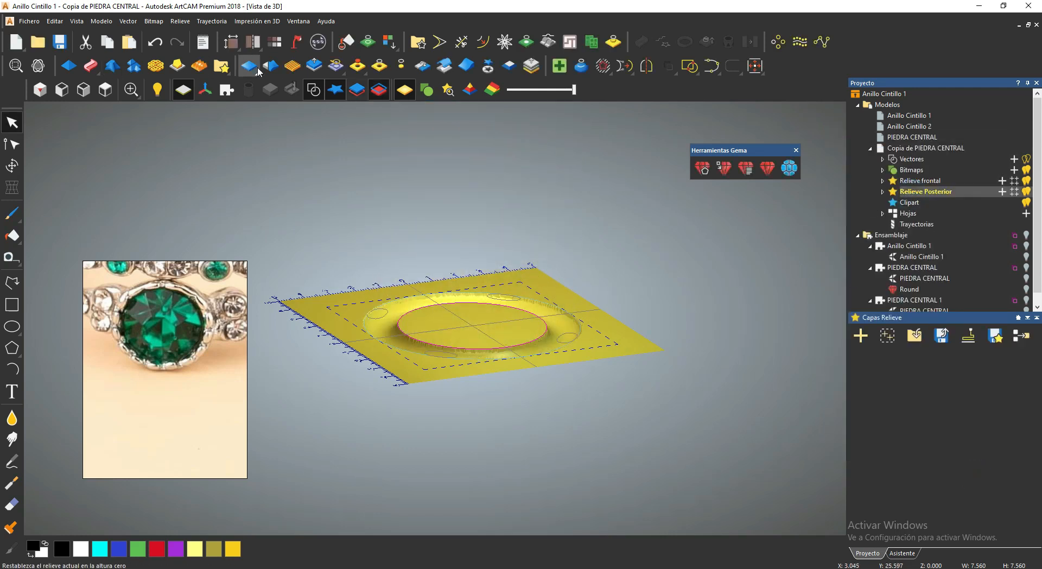
Offset the inner circle inward by 0.917 mm and the outer circle inward to a diameter of 5.56 mm.
key(F2)
click(483, 42)
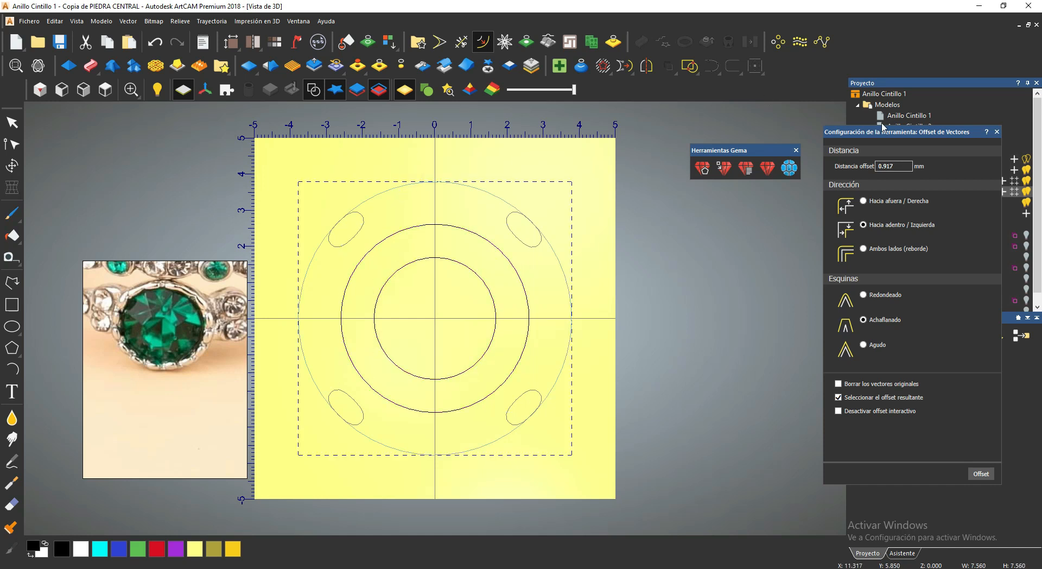
click(12, 122)
Apply a linear 3D blend on the back relief from the 5.56 mm circle to the smallest circle's edge, with inner height 3.3 mm.
scroll(550, 382, down, 2)
middle_drag(549, 382, 488, 320)
shift+click(392, 303)
click(112, 65)
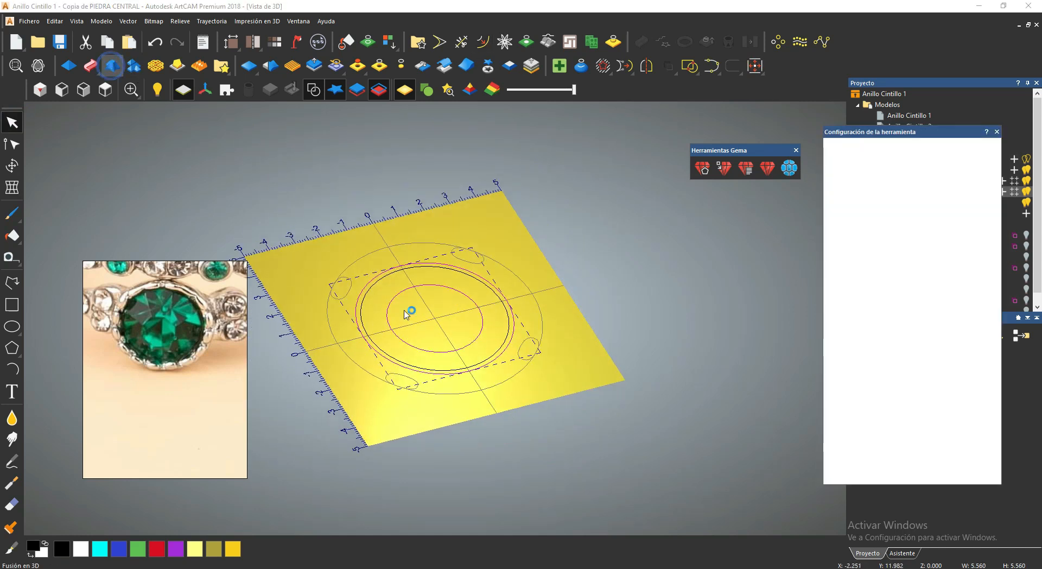
scroll(999, 391, down, 2)
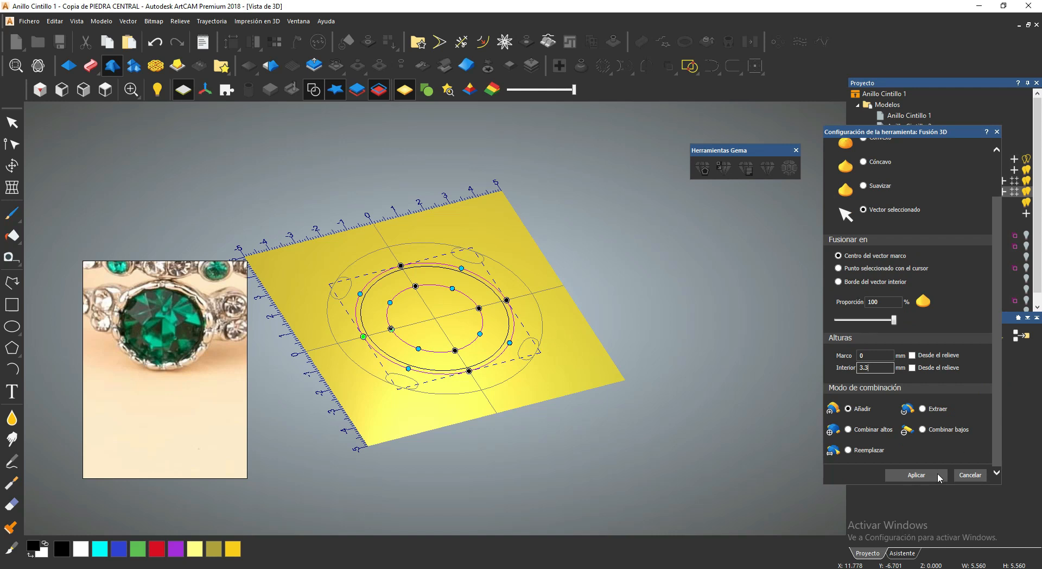
scroll(998, 350, up, 2)
click(863, 166)
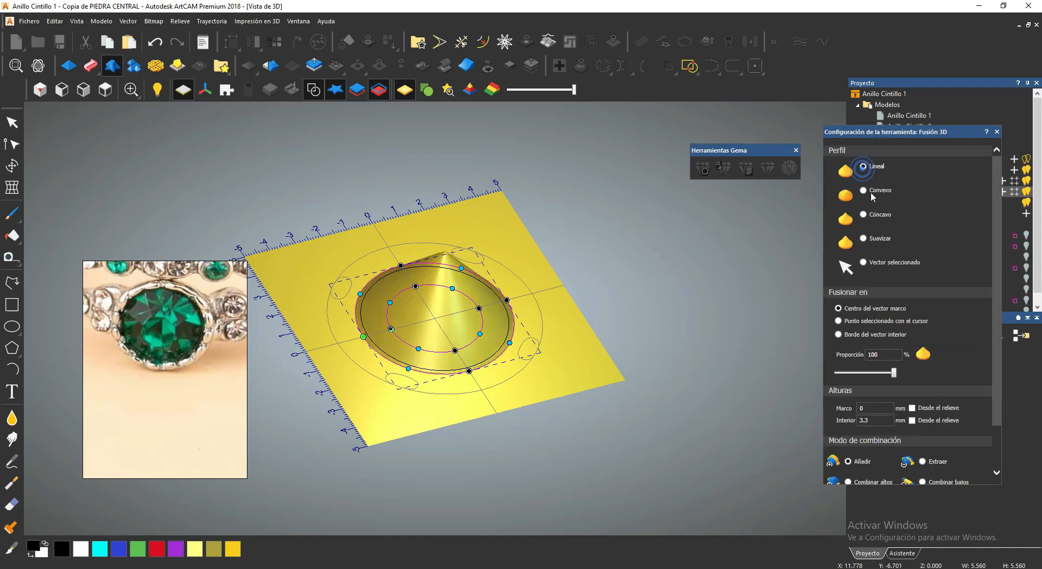
click(838, 335)
scroll(996, 421, down, 2)
click(922, 470)
Preview the tapered base as a triangle mesh and inspect its shape from several angles.
middle_drag(445, 111, 451, 144)
click(318, 42)
drag(380, 126, 219, 123)
middle_drag(435, 234, 543, 260)
click(280, 124)
middle_drag(472, 222, 534, 366)
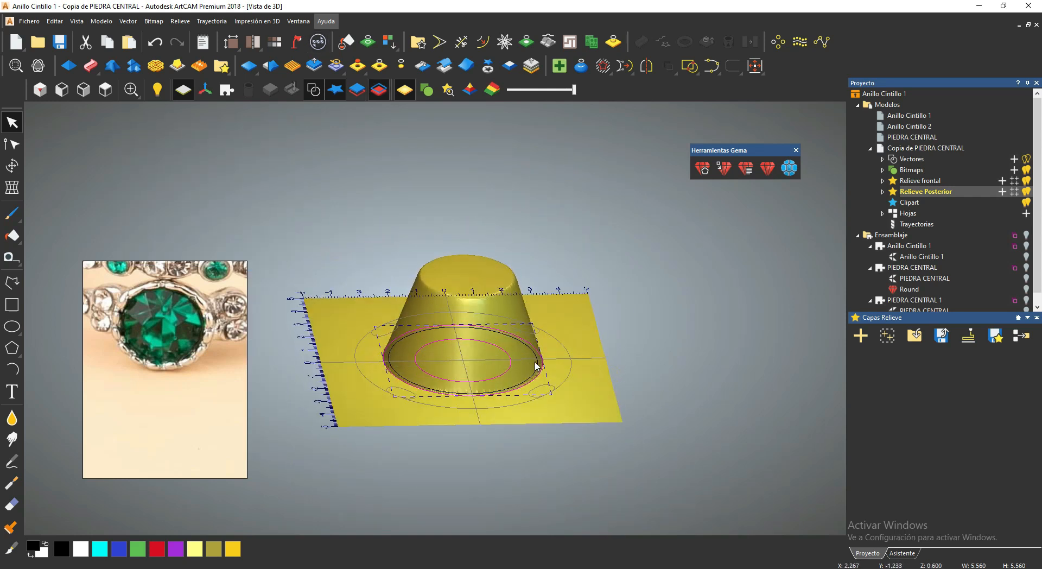
Draw an upright rectangle 2.2 mm wide and 8.5 mm high over the tapered base, centred on the origin.
click(84, 89)
scroll(526, 228, down, 3)
scroll(497, 238, up, 1)
click(11, 305)
drag(561, 247, 501, 361)
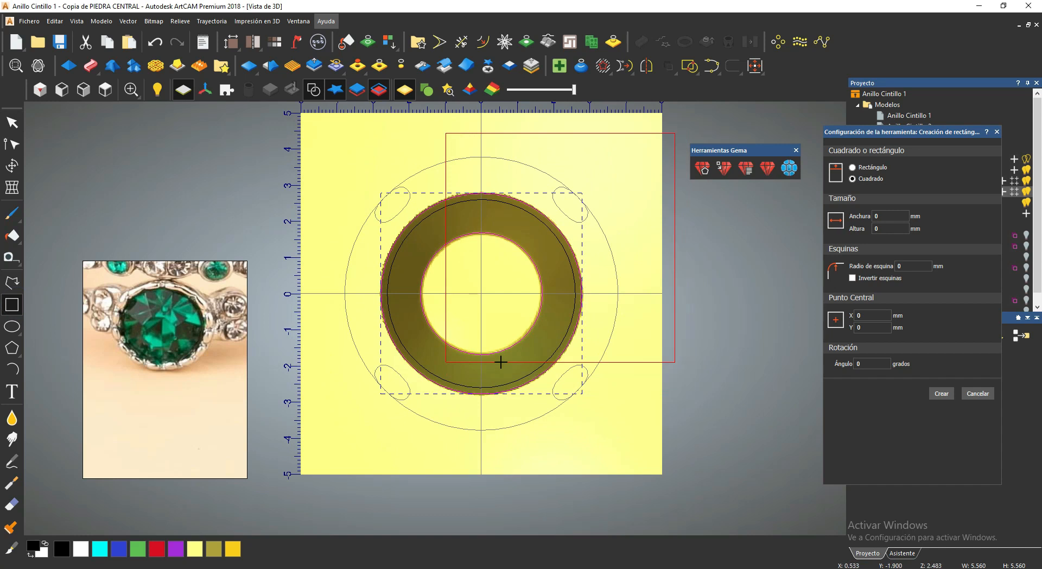
click(11, 305)
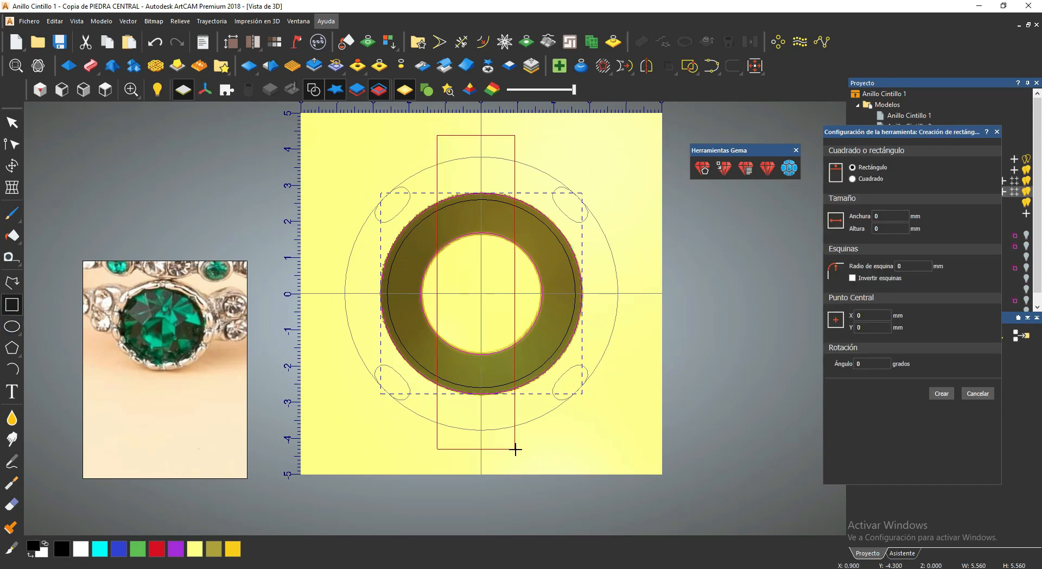
double_click(890, 216)
text(2.2)
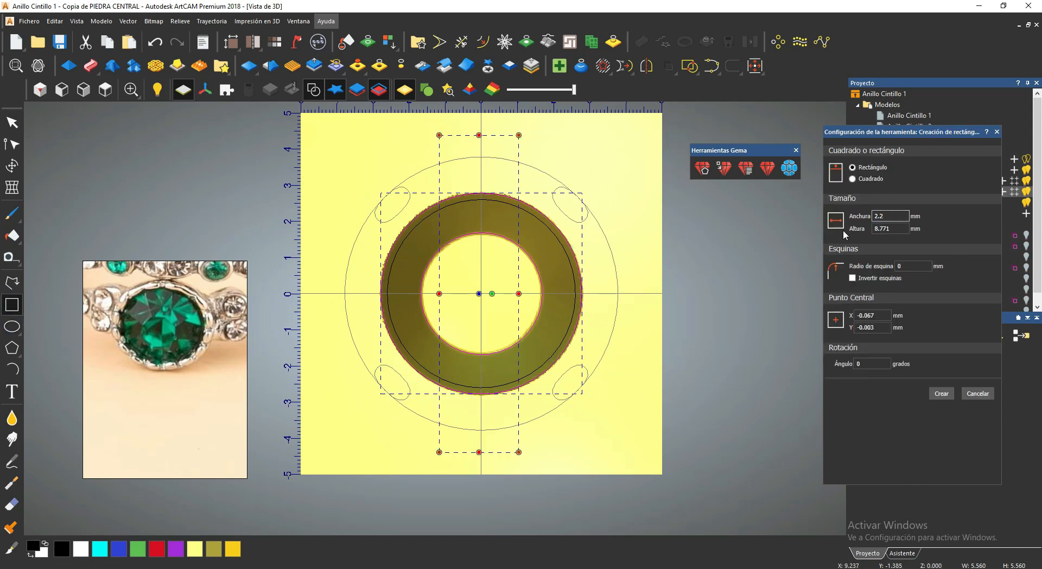
key(Tab)
text(8)
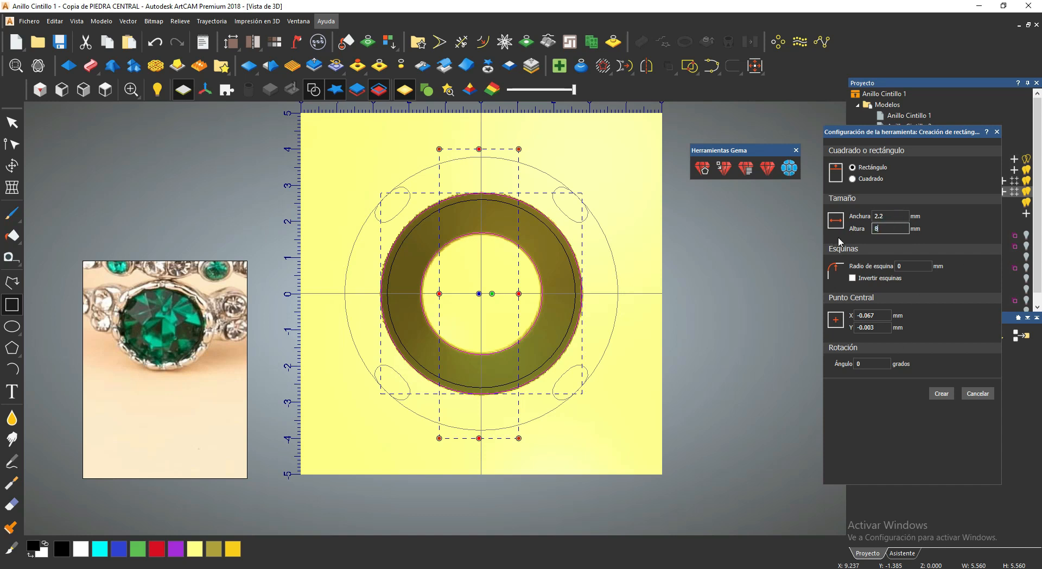
click(951, 394)
Rotate the rectangle 45° and mirror a copy horizontally about its centre, welding both into a diagonal cross.
key(t)
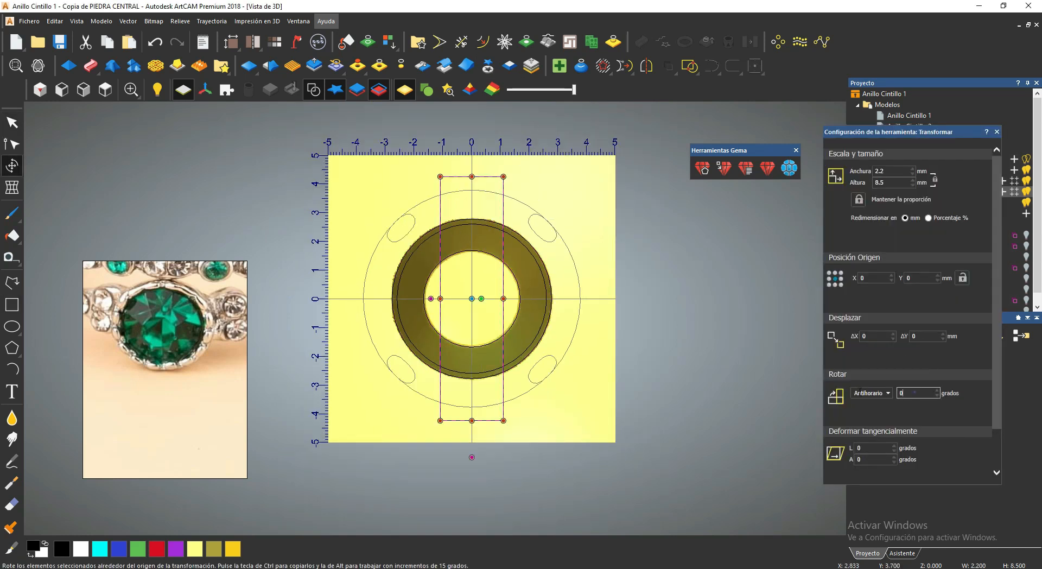
drag(860, 393, 853, 392)
text(45)
key(Return)
click(650, 69)
click(458, 388)
click(512, 318)
right_click(568, 221)
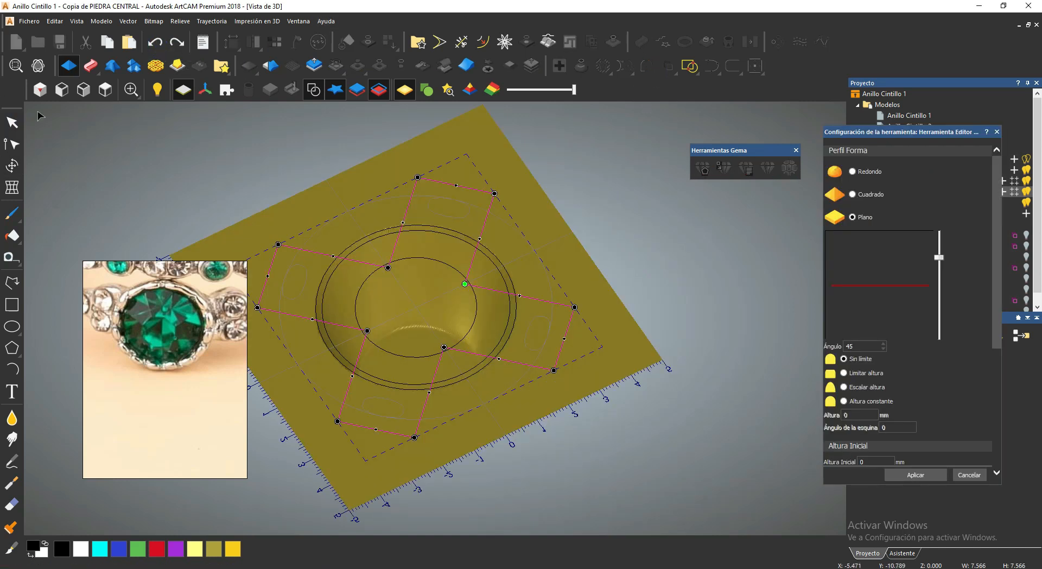
Create the tapered base's triangle mesh for the assembly, update the project and check the combined setting from the front.
click(318, 42)
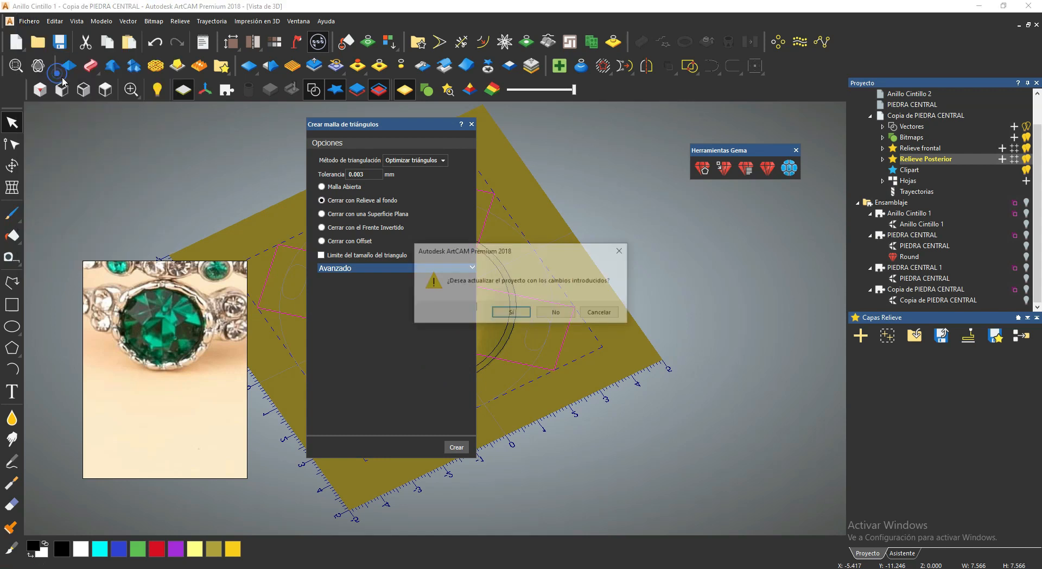
click(533, 308)
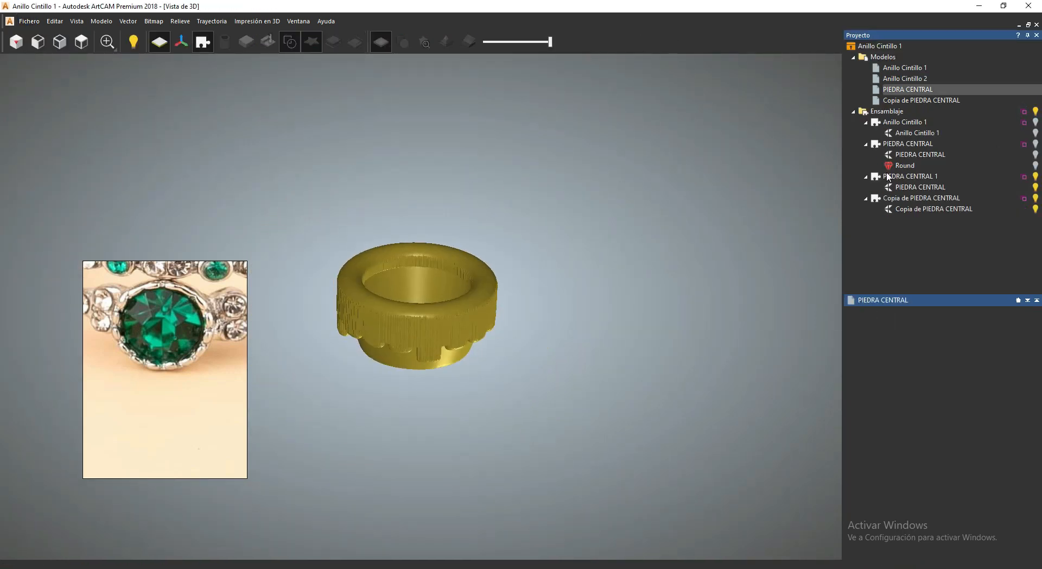
click(17, 42)
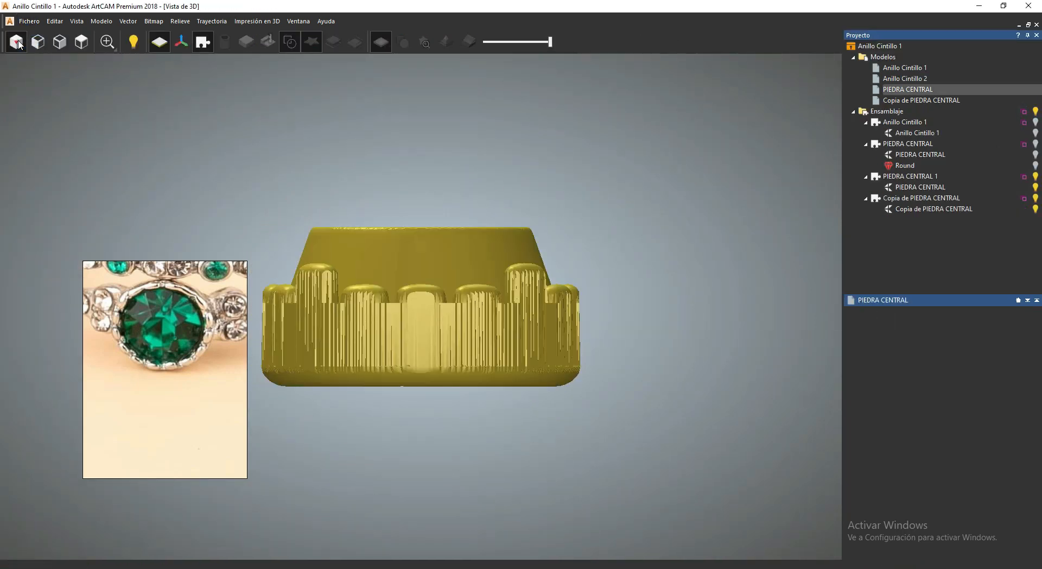
Show the central stone assembly and set the round gem's Z height to 3.3 mm.
click(16, 42)
click(1035, 144)
click(905, 165)
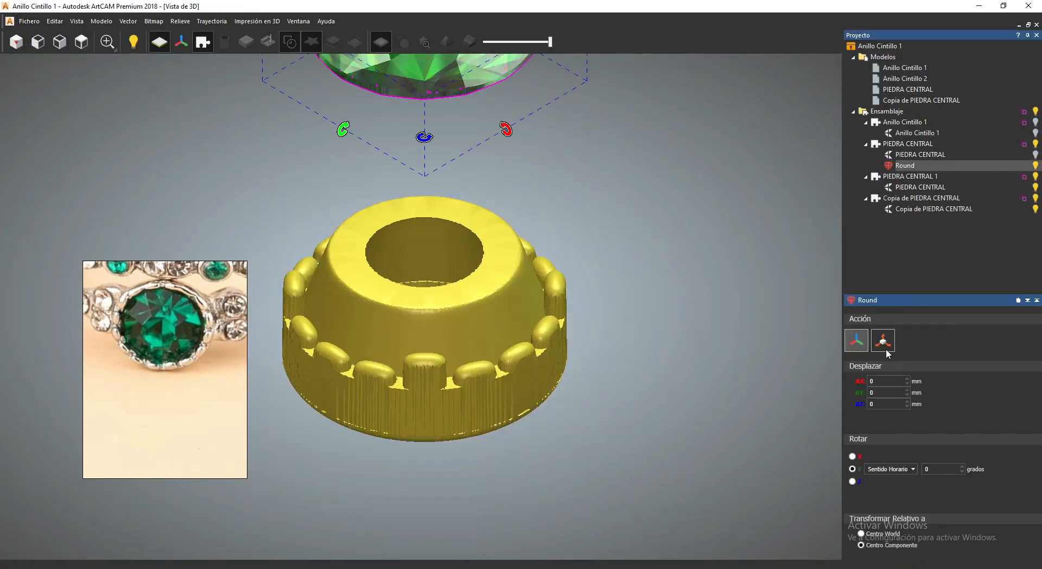
click(885, 348)
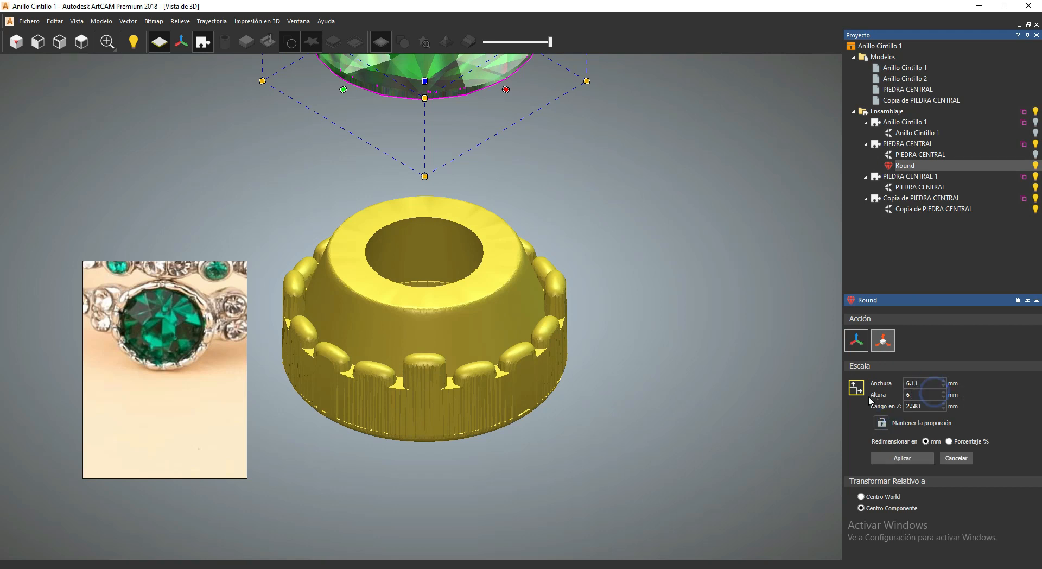
text(3.3)
click(912, 457)
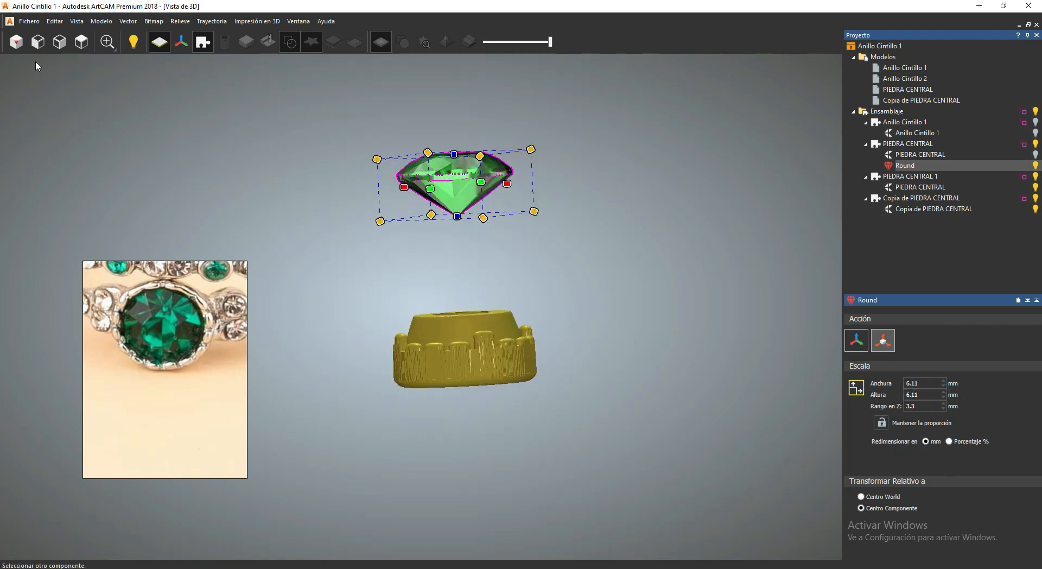
Move the tapered base about 5.375 mm down, below the crown setting, and rotate it 180° about the X axis.
drag(494, 333, 494, 454)
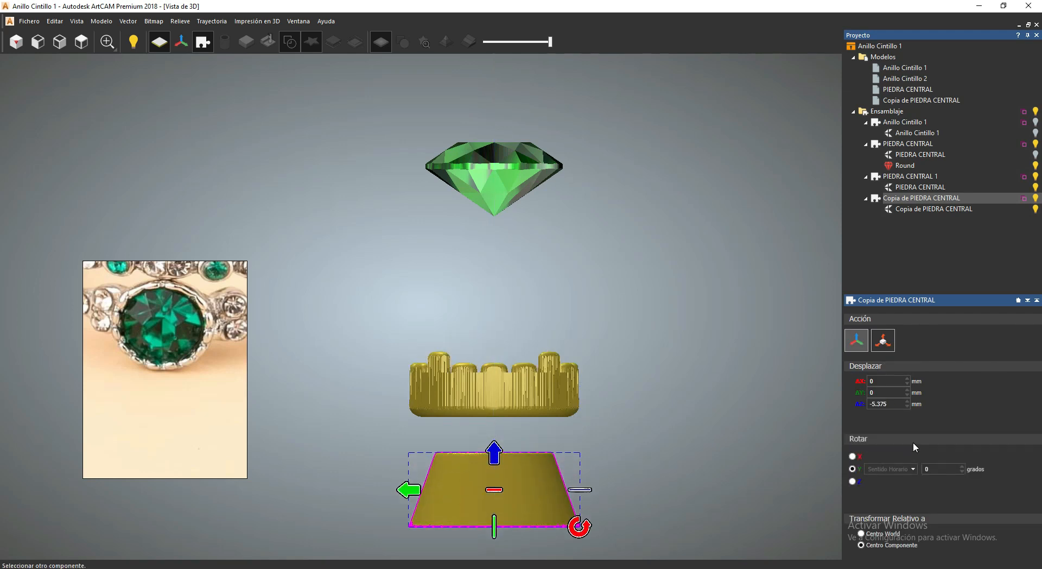
double_click(934, 468)
text(180)
click(853, 456)
click(877, 497)
Raise the crown setting around the round gem and fine-tune its height so the prongs enclose the stone.
click(907, 165)
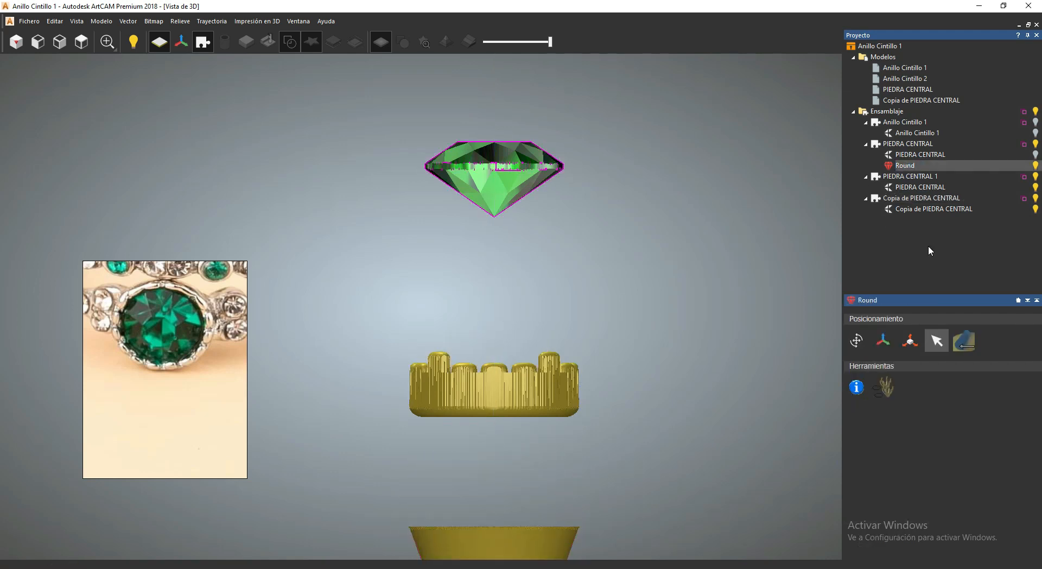
click(934, 176)
click(859, 384)
drag(494, 353, 494, 162)
scroll(529, 184, up, 4)
drag(569, 139, 498, 150)
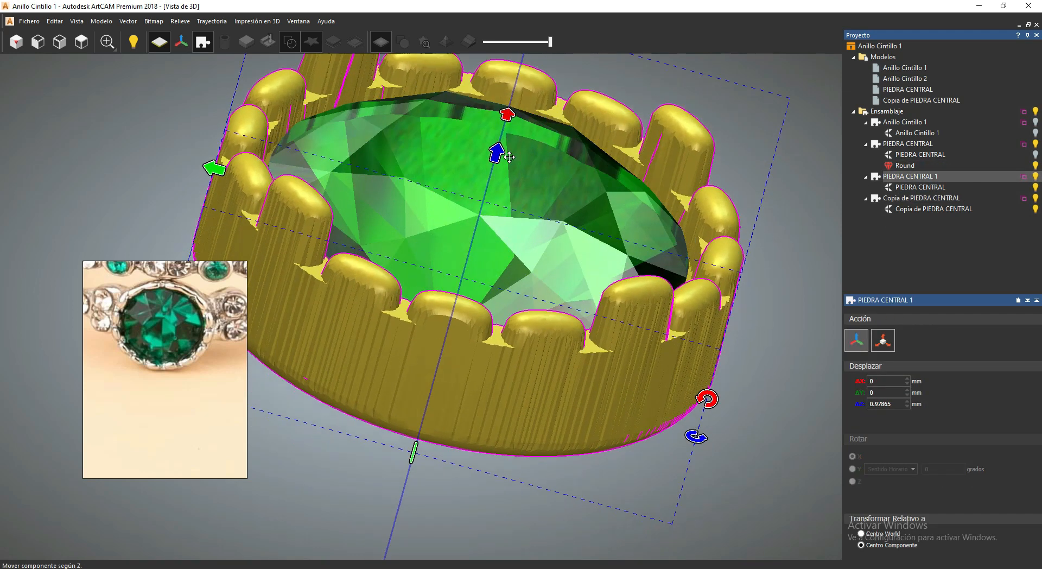
scroll(497, 157, down, 3)
drag(477, 358, 412, 282)
scroll(412, 282, up, 4)
scroll(467, 326, down, 8)
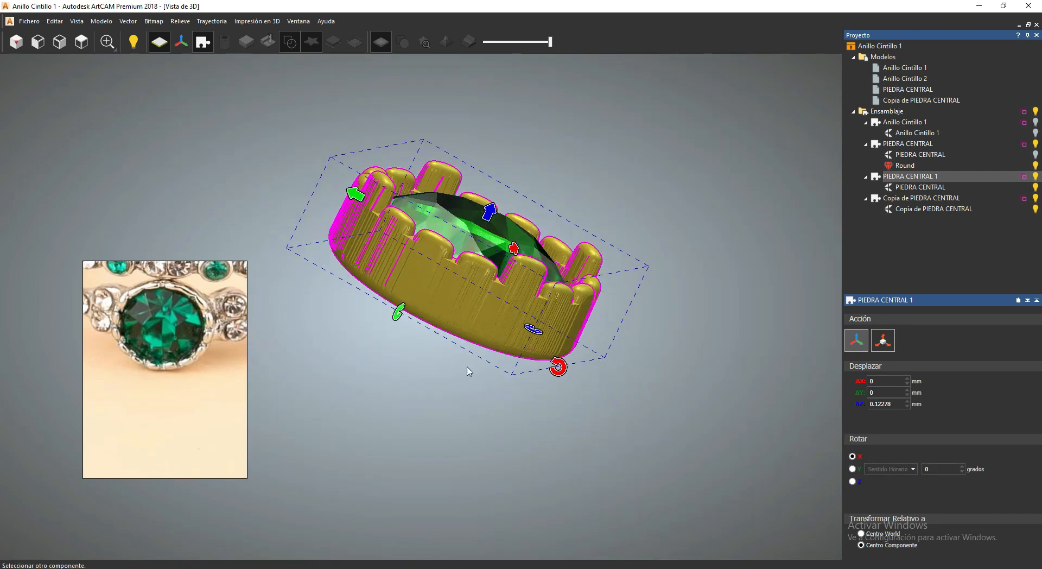
Raise the inverted tapered base against the underside of the crown setting.
click(402, 468)
click(857, 384)
drag(350, 485, 410, 339)
click(38, 42)
scroll(393, 307, up, 5)
drag(547, 488, 549, 398)
scroll(350, 348, down, 3)
drag(350, 348, 342, 285)
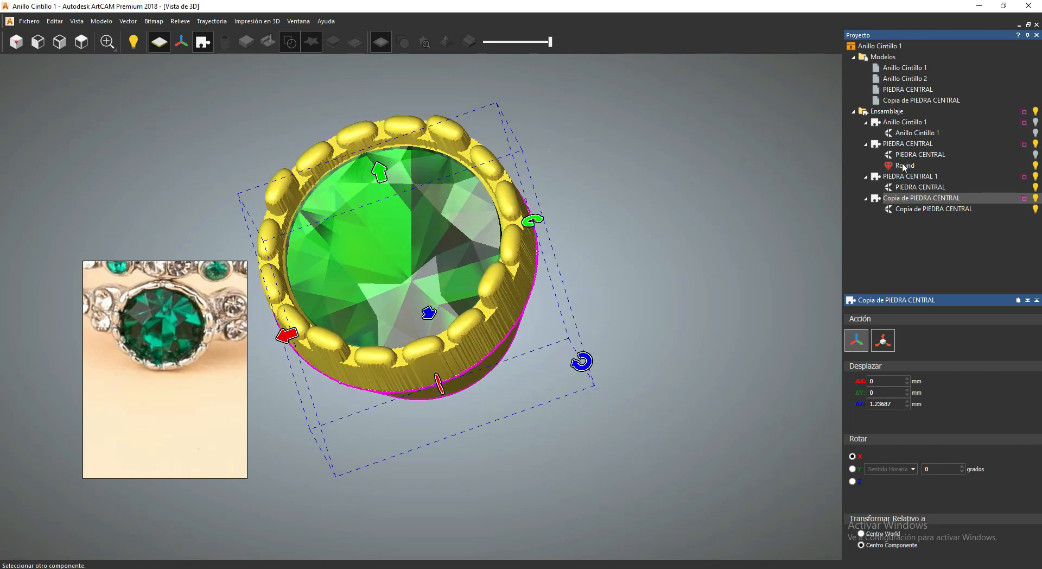
Place the gem and tapered base in the crown's assembly group PIEDRA CENTRAL 1 and delete the base's empty group.
right_click(921, 199)
click(902, 429)
click(547, 311)
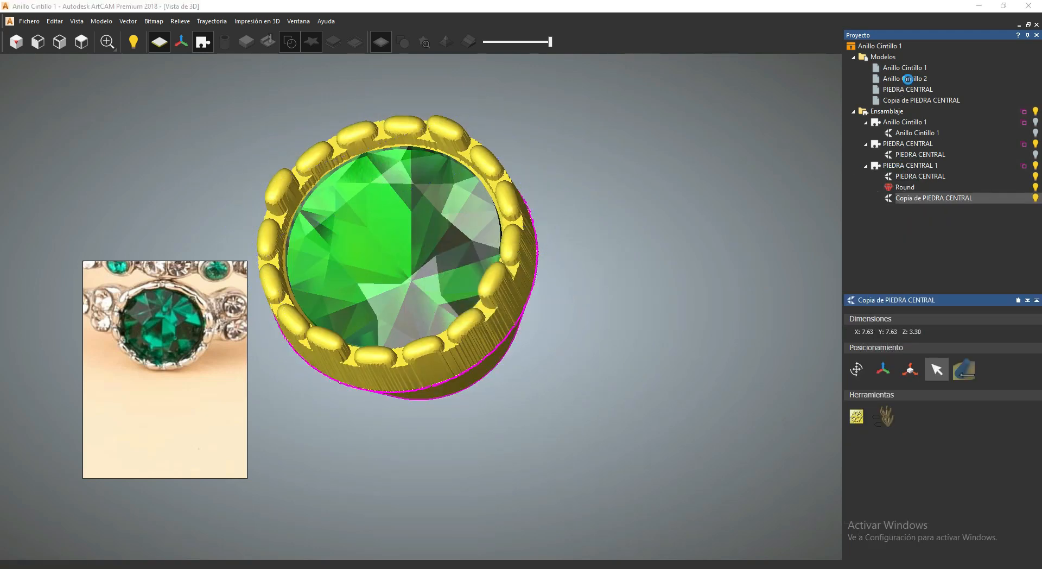
Open the Anillo Cintillo 2 model in front view and raise the complete central setting onto the top of the band.
click(662, 87)
click(62, 89)
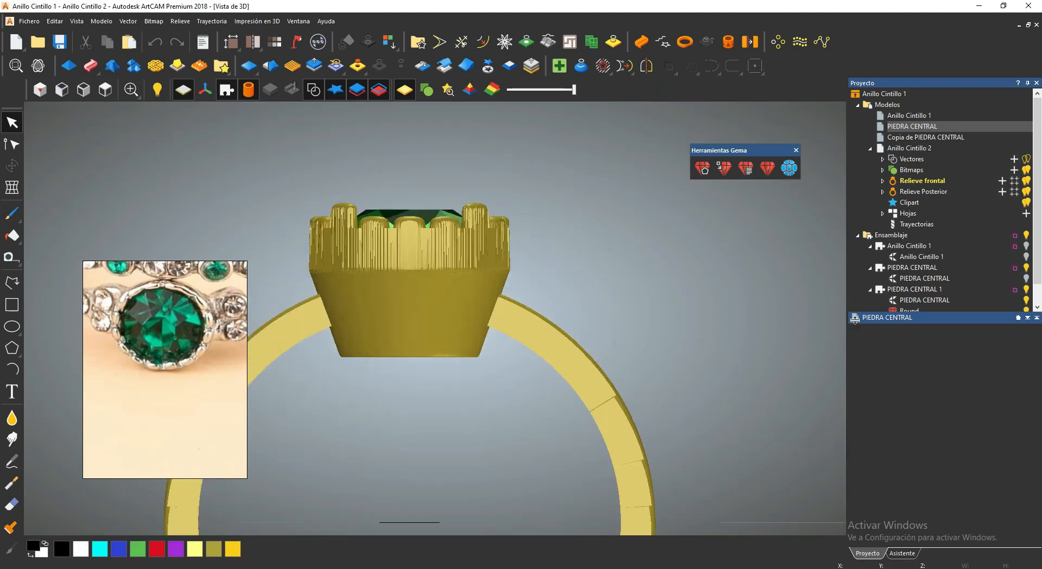
scroll(982, 281, down, 1)
click(929, 270)
click(861, 396)
drag(508, 221, 509, 177)
drag(543, 217, 706, 255)
scroll(461, 256, down, 3)
Fine-tune the vertical positions of the tapered base and the crown within the central setting.
click(902, 300)
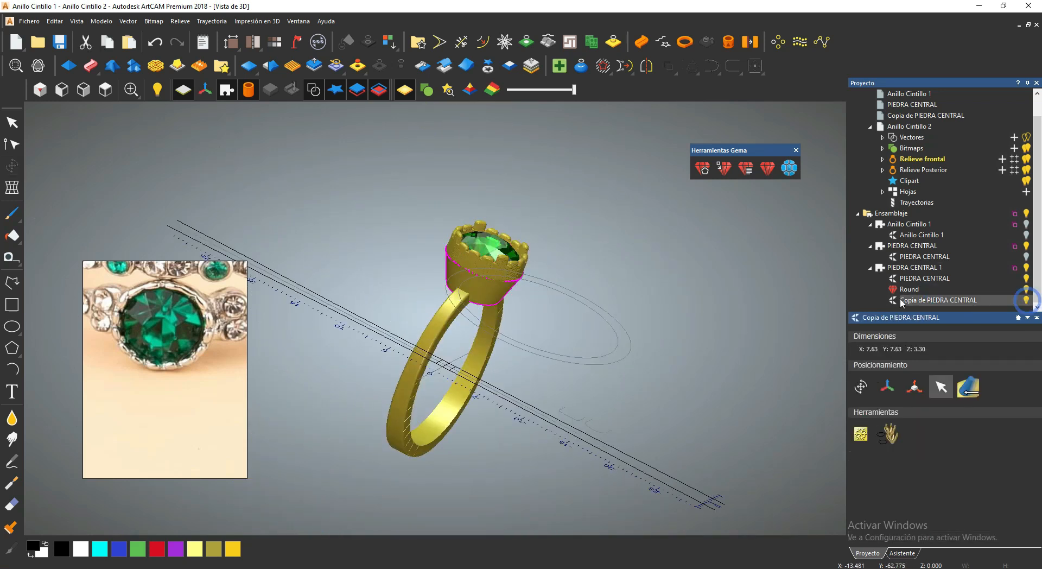
drag(576, 363, 489, 347)
click(861, 386)
scroll(477, 260, up, 4)
click(887, 358)
drag(411, 253, 411, 250)
drag(418, 260, 405, 304)
click(926, 278)
drag(398, 234, 398, 249)
click(917, 300)
click(911, 289)
Save the project and enlarge the reference photo around the three small side stones.
scroll(412, 388, down, 4)
drag(412, 388, 304, 319)
scroll(425, 293, up, 3)
key(ctrl+s)
key(Escape)
scroll(358, 239, down, 3)
scroll(119, 306, up, 3)
middle_drag(119, 307, 192, 345)
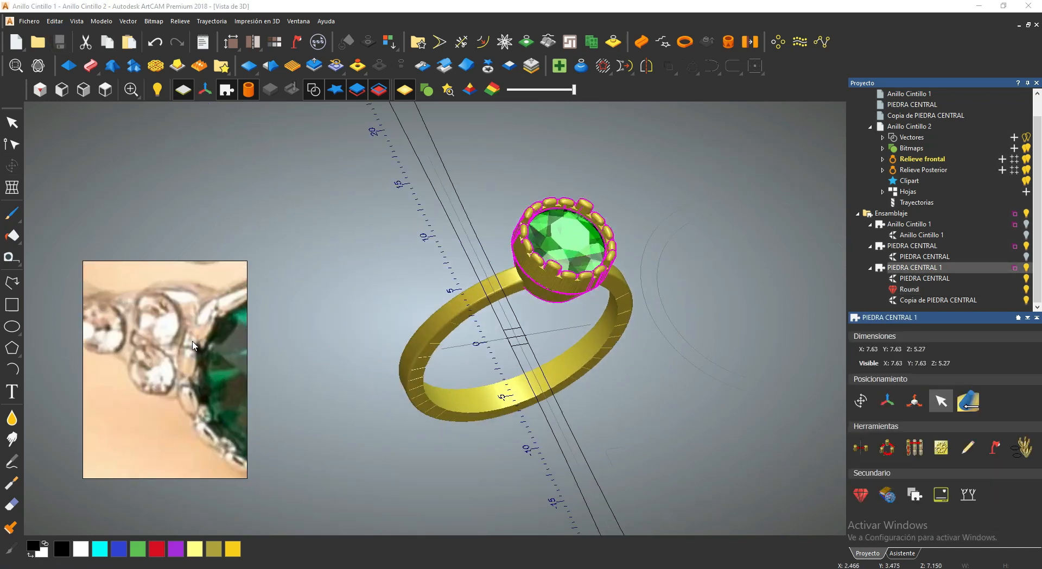
Draw a circle 1.76 mm in diameter on the horizontal centreline, to the left of the central stone, in top view.
drag(347, 331, 474, 318)
click(105, 89)
scroll(405, 221, up, 3)
click(62, 90)
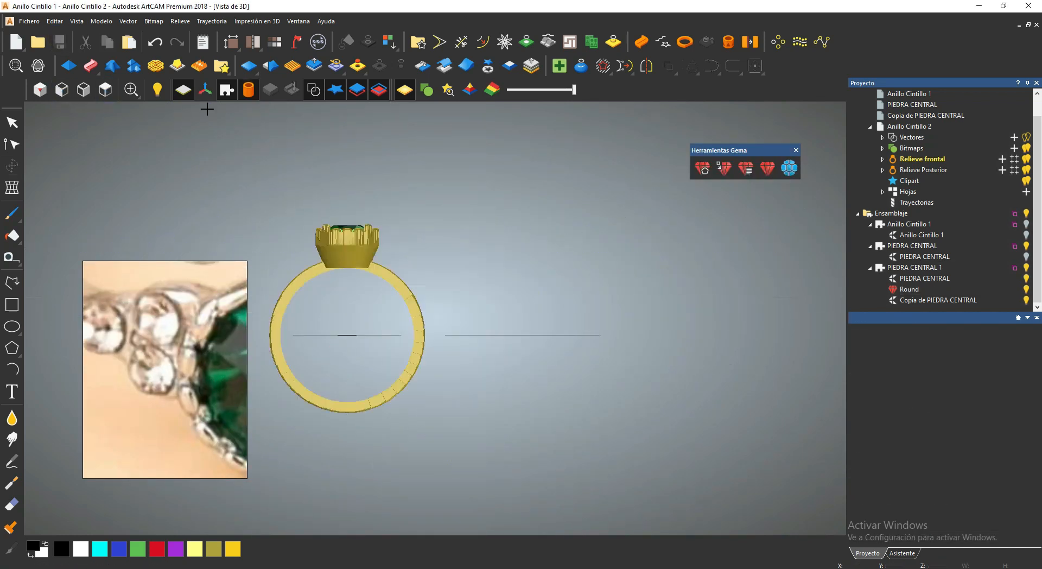
click(106, 89)
click(887, 214)
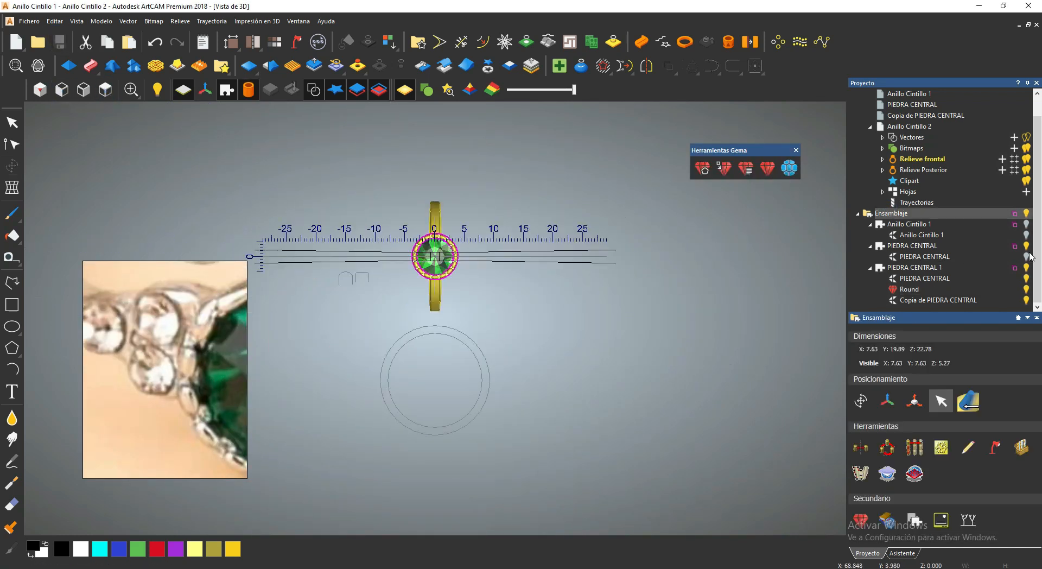
click(536, 322)
scroll(419, 250, up, 5)
click(11, 122)
middle_drag(461, 286, 585, 285)
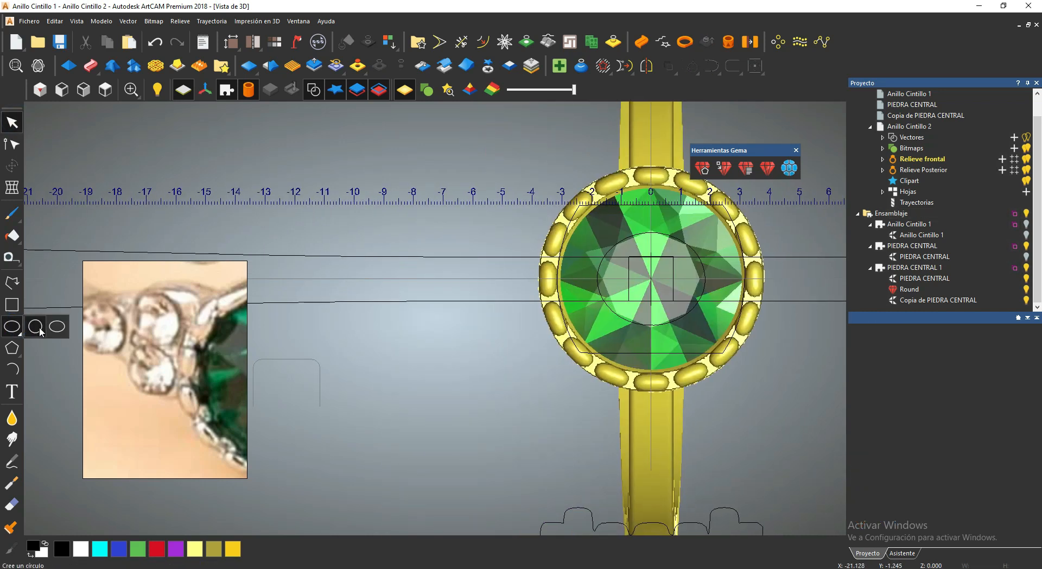
click(36, 326)
drag(414, 279, 435, 315)
click(941, 308)
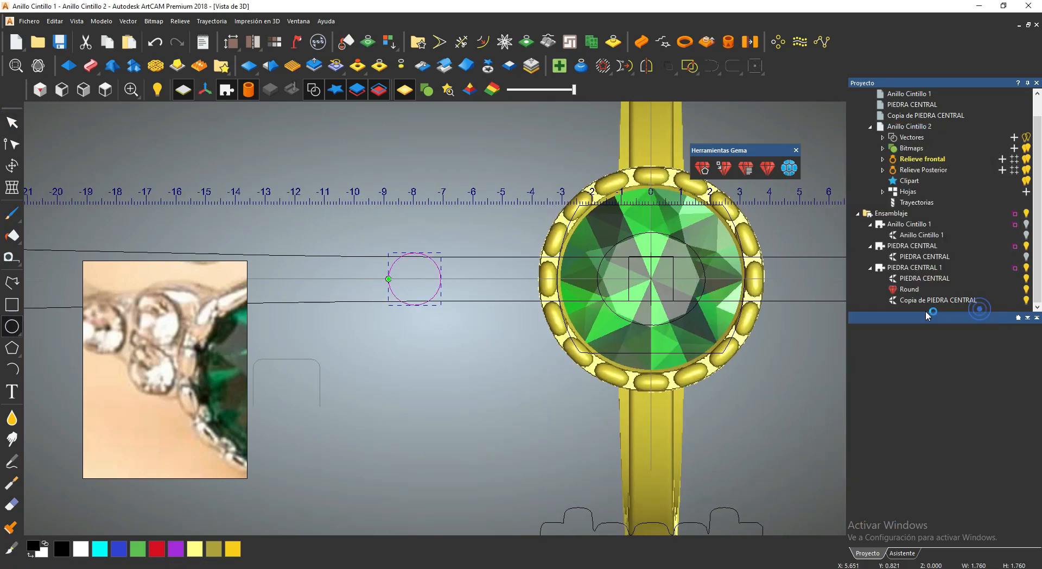
Make two copies of the circle, stacked above and below the centreline nearer the central stone, and align them with each other.
scroll(471, 280, up, 1)
ctrl+drag(505, 239, 497, 235)
ctrl+drag(497, 235, 496, 306)
right_click(480, 240)
click(446, 292)
shift+click(447, 225)
right_click(447, 226)
click(514, 407)
click(632, 440)
Group the two stacked circles and centre both the pair and the left circle vertically on the centreline.
right_click(517, 307)
click(570, 100)
shift+click(528, 279)
right_click(510, 302)
mouse_move(570, 247)
click(685, 334)
right_click(398, 282)
mouse_move(439, 219)
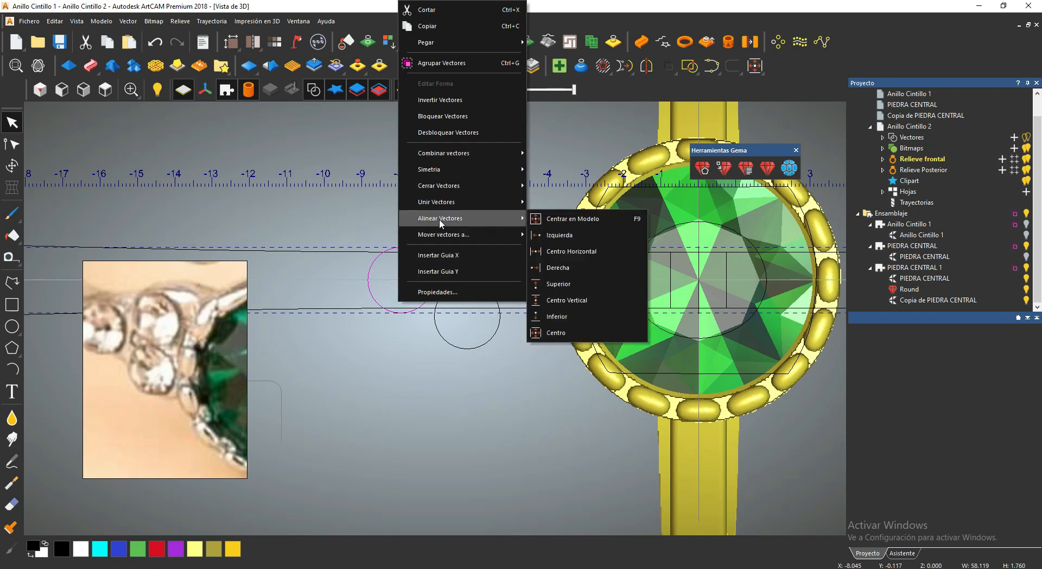
click(593, 300)
click(430, 273)
Offset the upper circle outward by 0.12 mm as a guide, fit the lower circle against it and remove the guide.
scroll(431, 274, up, 2)
scroll(426, 277, down, 2)
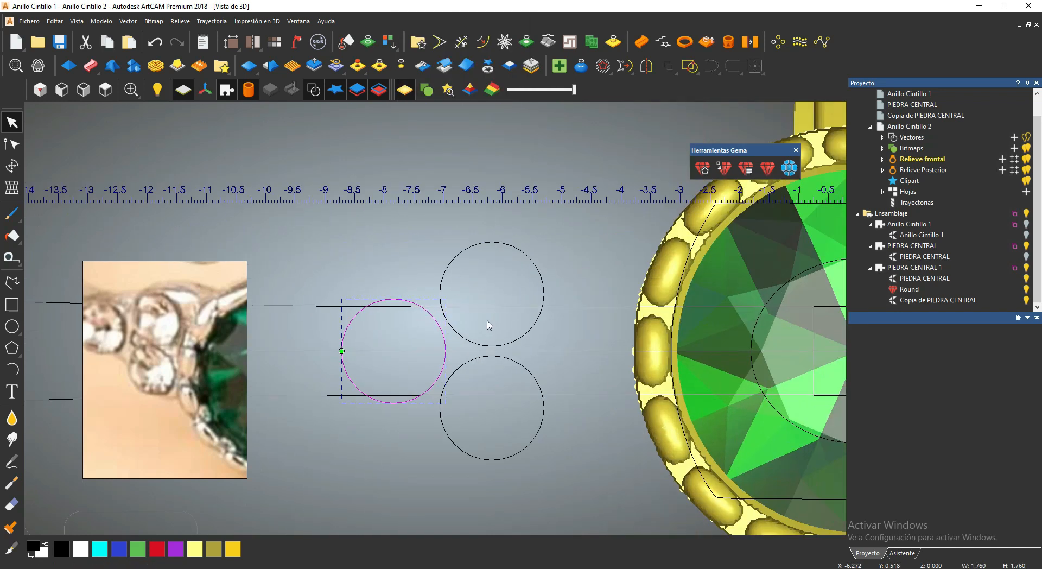
click(538, 272)
click(483, 41)
drag(907, 165, 818, 173)
text(.12)
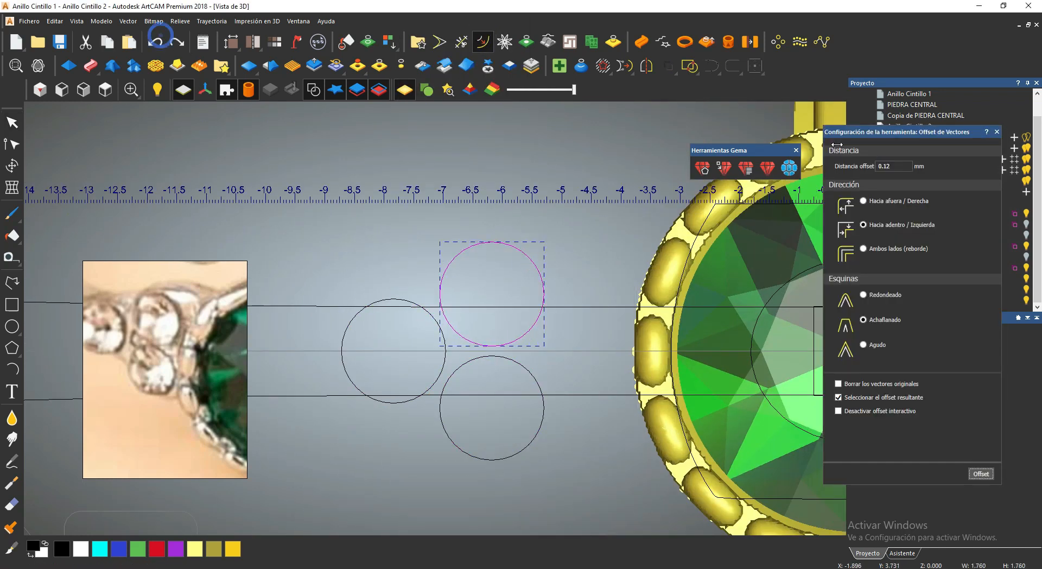
key(Escape)
scroll(456, 326, up, 2)
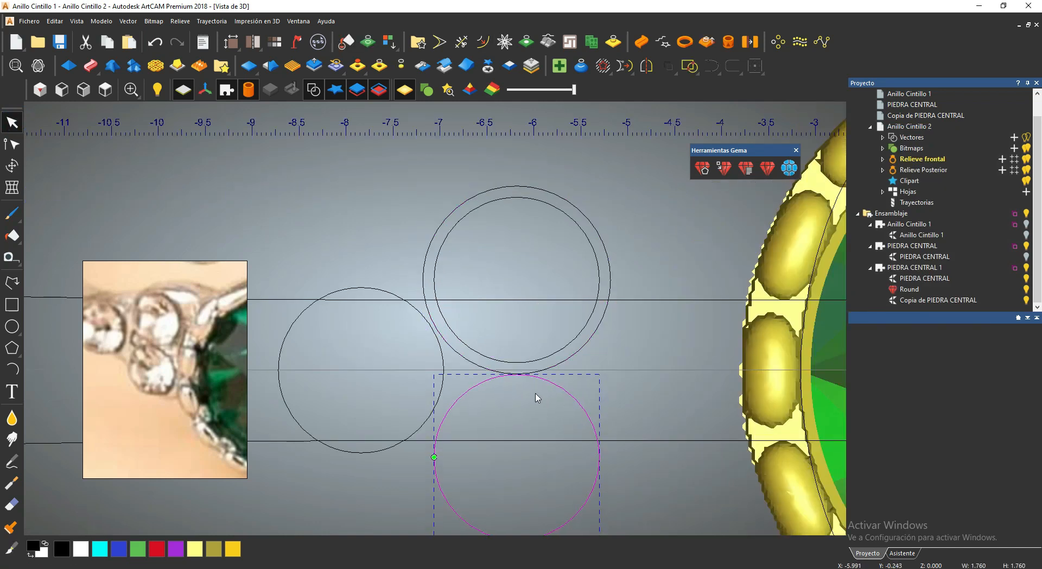
scroll(537, 398, up, 1)
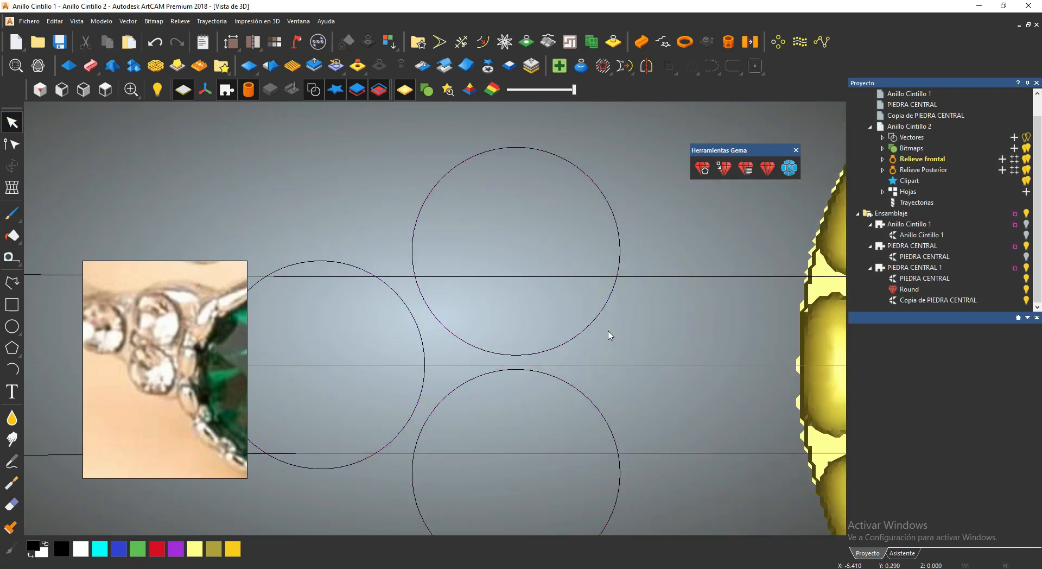
Group the respaced upper and lower circles and centre the pair vertically on the centreline again.
click(591, 324)
shift+click(606, 420)
right_click(596, 431)
click(638, 225)
shift+click(640, 365)
right_click(639, 386)
click(811, 385)
Ungroup the stacked circles and offset the upper one outward by 0.12 mm as a spacing guide.
right_click(582, 301)
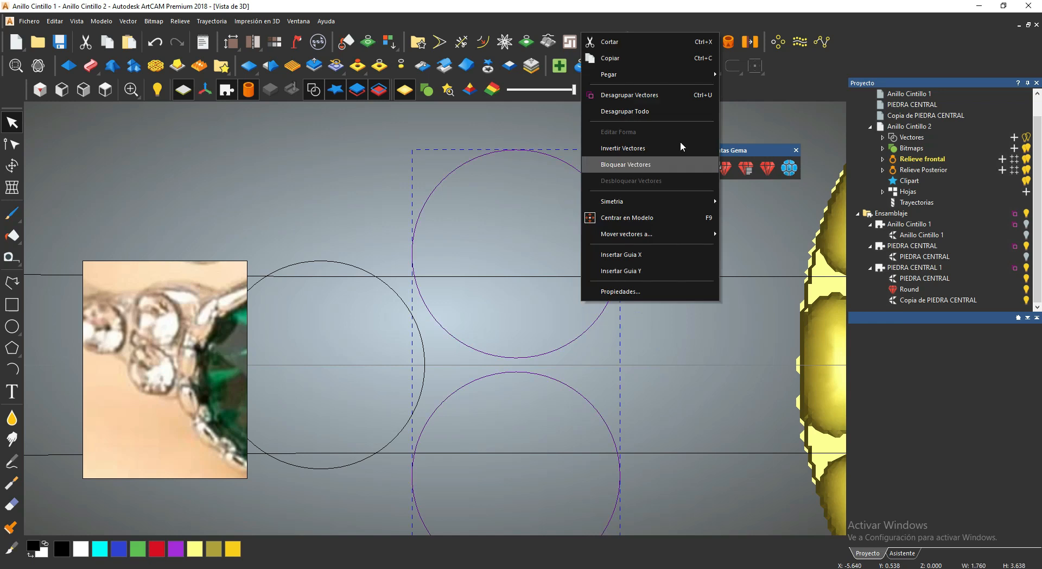
click(630, 95)
click(570, 165)
click(482, 42)
click(982, 475)
Shift the left circle along the centreline until it touches the guide circle, and delete the guide.
click(307, 262)
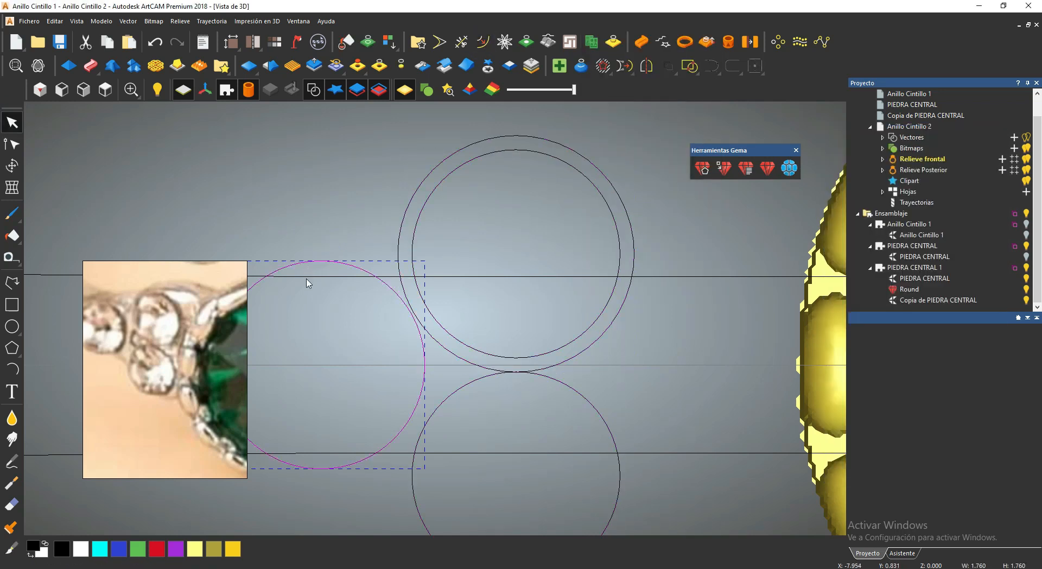
scroll(612, 319, down, 1)
scroll(519, 346, up, 1)
middle_drag(519, 346, 546, 341)
click(522, 306)
middle_drag(521, 306, 520, 354)
click(646, 208)
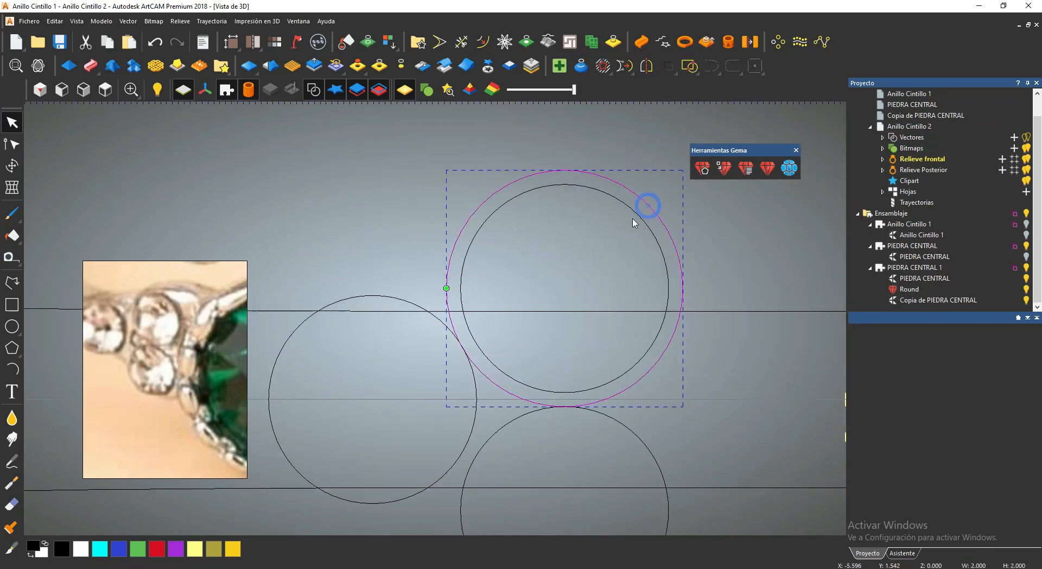
key(Delete)
scroll(522, 285, down, 2)
Offset the three circles slightly outward and create one merged outer contour about 4.2 mm wide and 4.45 mm high around them.
key(o)
scroll(608, 259, up, 1)
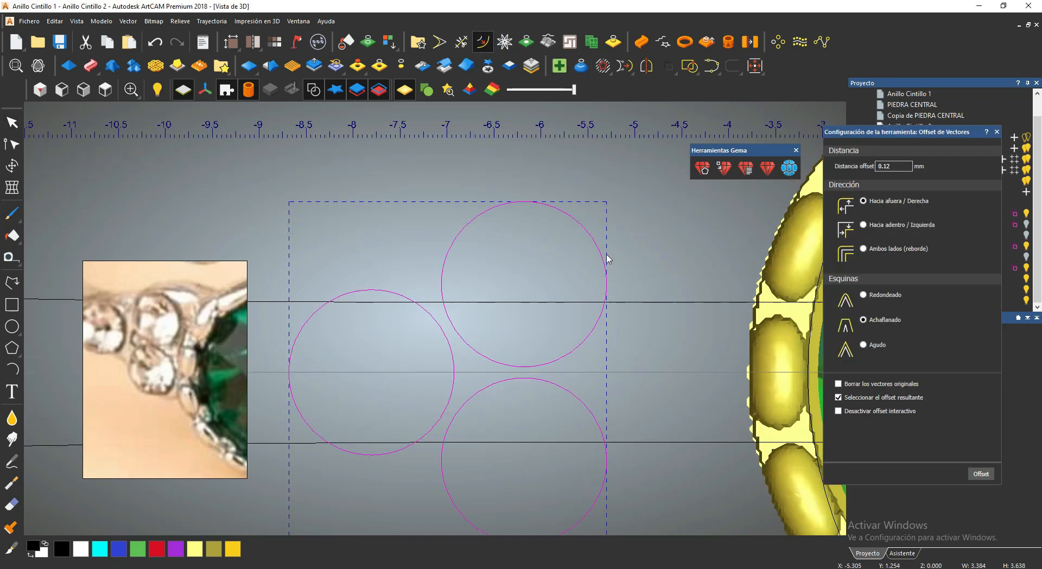
right_click(607, 251)
key(Escape)
click(619, 239)
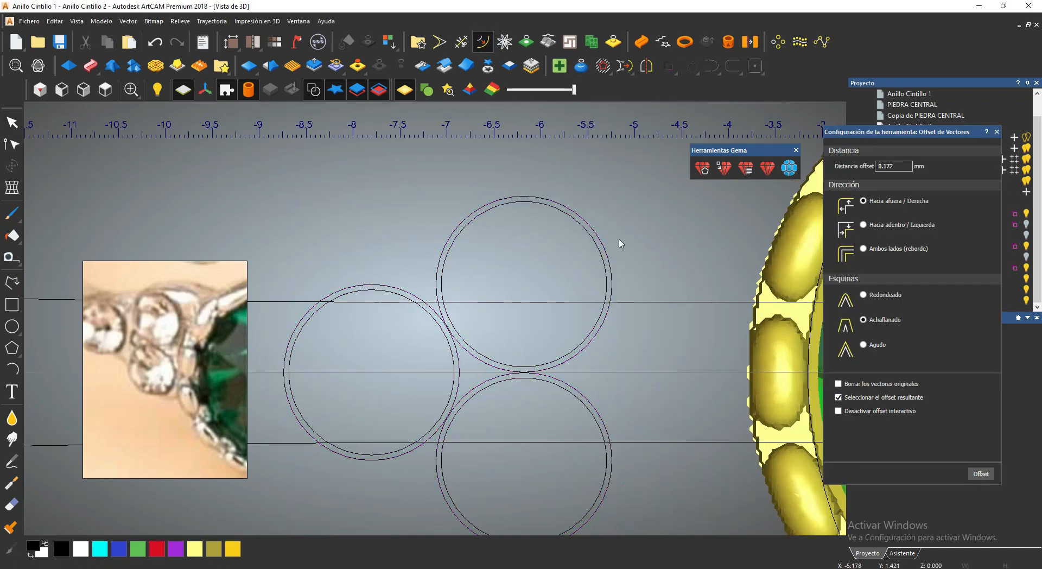
click(15, 121)
scroll(434, 320, down, 1)
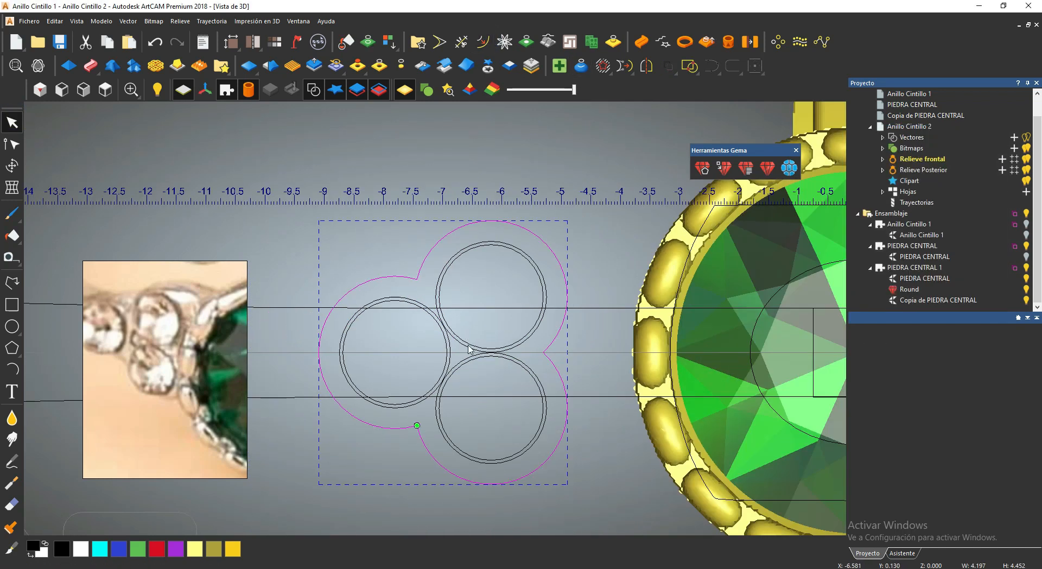
scroll(422, 318, up, 1)
middle_drag(420, 317, 415, 271)
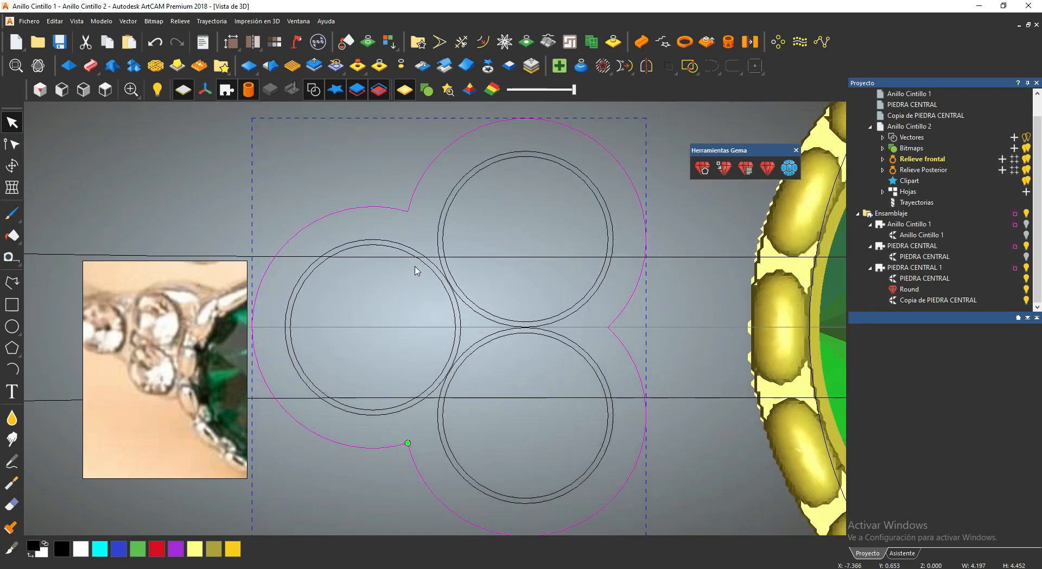
Draw a circle 0.55 mm in diameter in the gap between the three stone circles.
click(12, 326)
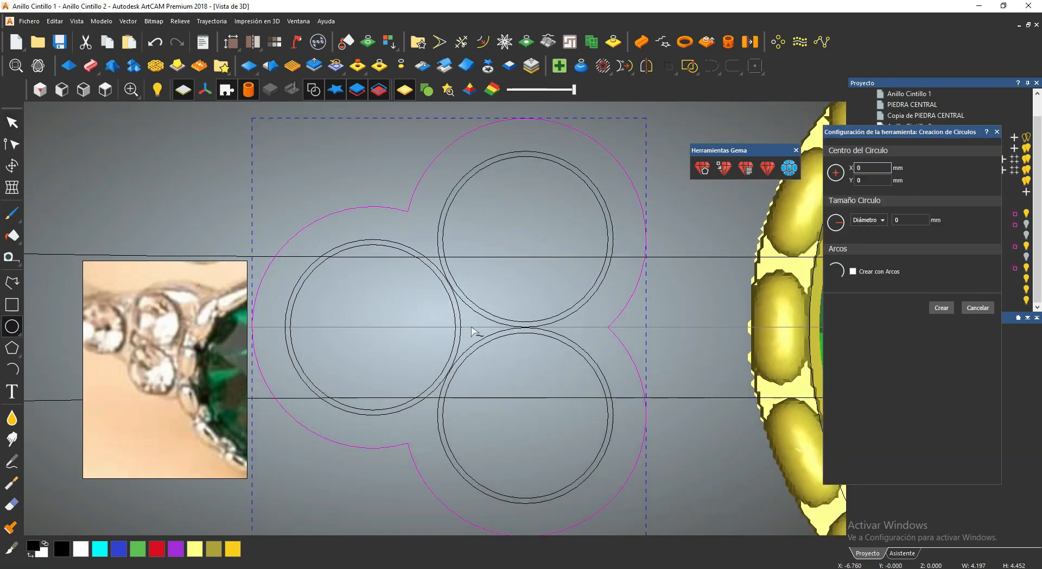
text(.55)
key(Return)
key(Escape)
scroll(428, 318, down, 3)
Move the whole three-circle cluster along the centreline until its contour meets the edge of the central setting.
drag(321, 229, 470, 373)
drag(425, 329, 458, 329)
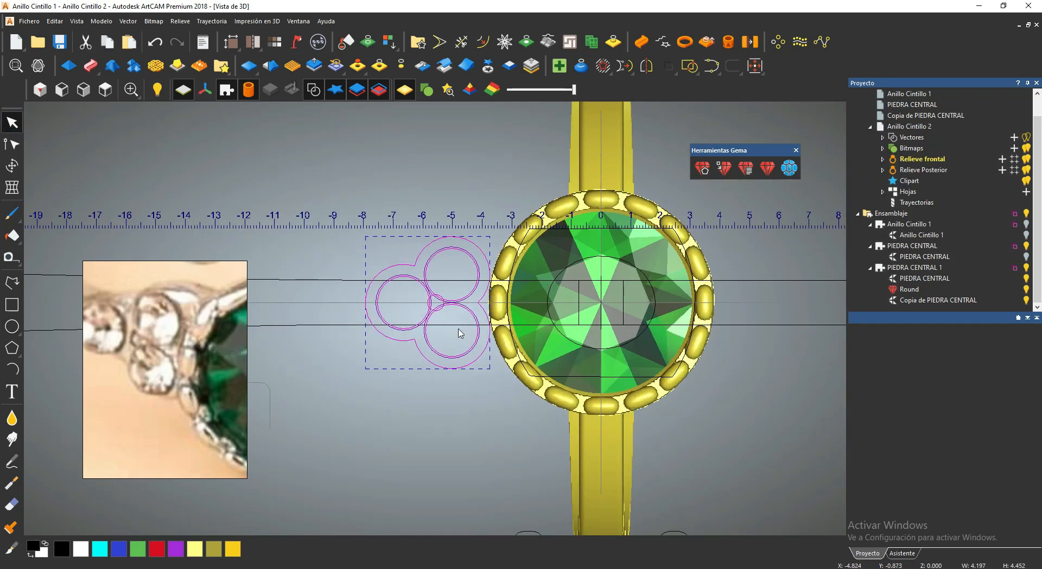
click(458, 326)
scroll(450, 326, up, 4)
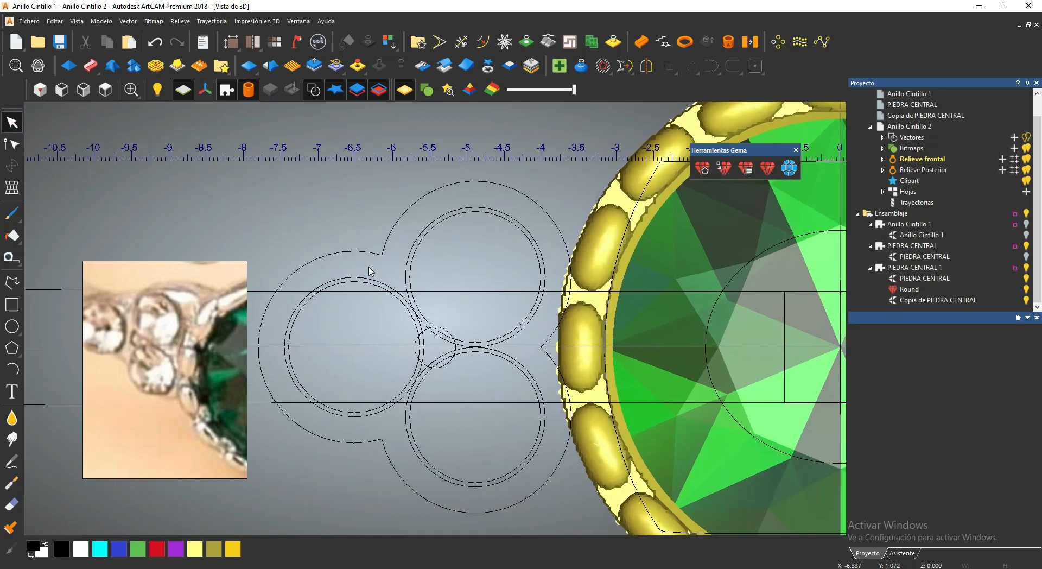
scroll(386, 269, up, 1)
Draw a short arc about 0.7 mm tall across the rim above the left circle, bulging toward the central stone.
click(12, 326)
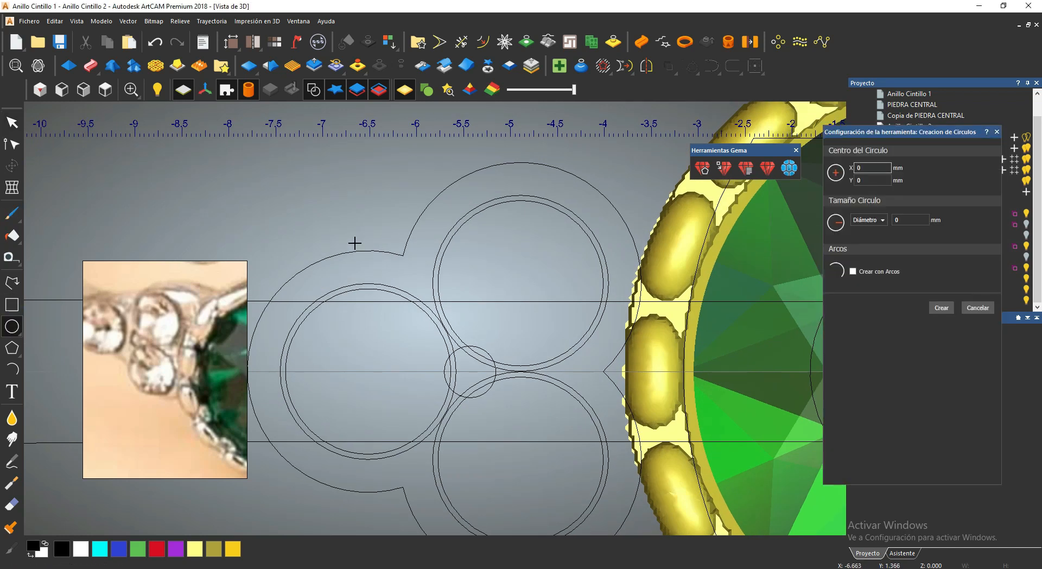
click(12, 369)
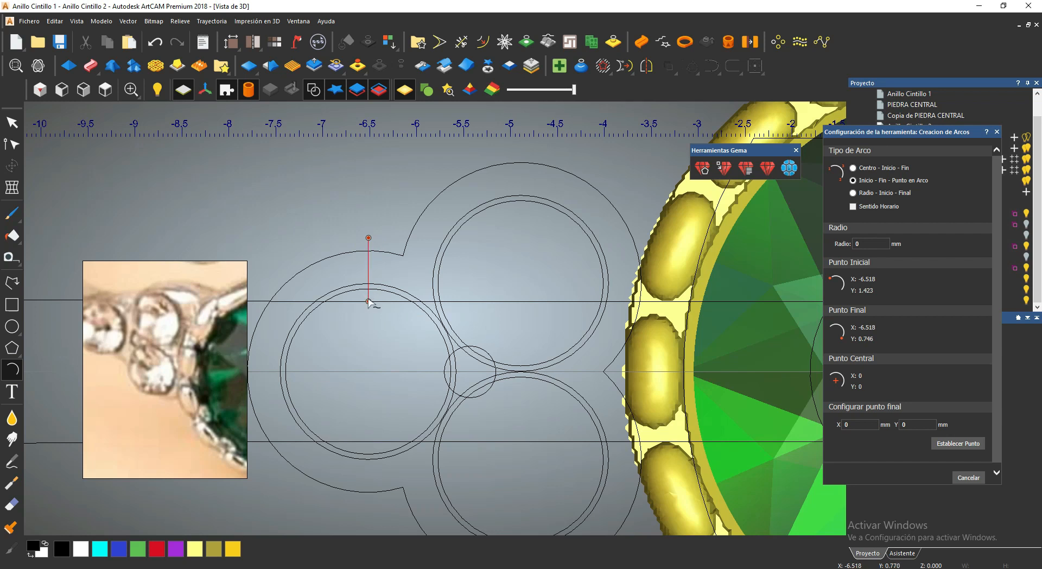
click(381, 281)
key(Escape)
scroll(432, 319, down, 1)
Form a closed C-shaped rim outline around the left circle, ending in matching arcs above and below the centreline.
middle_drag(432, 320, 416, 256)
click(646, 67)
click(400, 444)
click(515, 319)
shift+click(386, 232)
right_click(390, 227)
click(447, 327)
shift+click(385, 205)
click(400, 238)
right_click(338, 316)
click(361, 251)
right_click(359, 244)
click(711, 67)
click(477, 309)
Copy the C-shaped rim outline with rotation as 3 objects over a total of 360° about the small central circle.
click(778, 42)
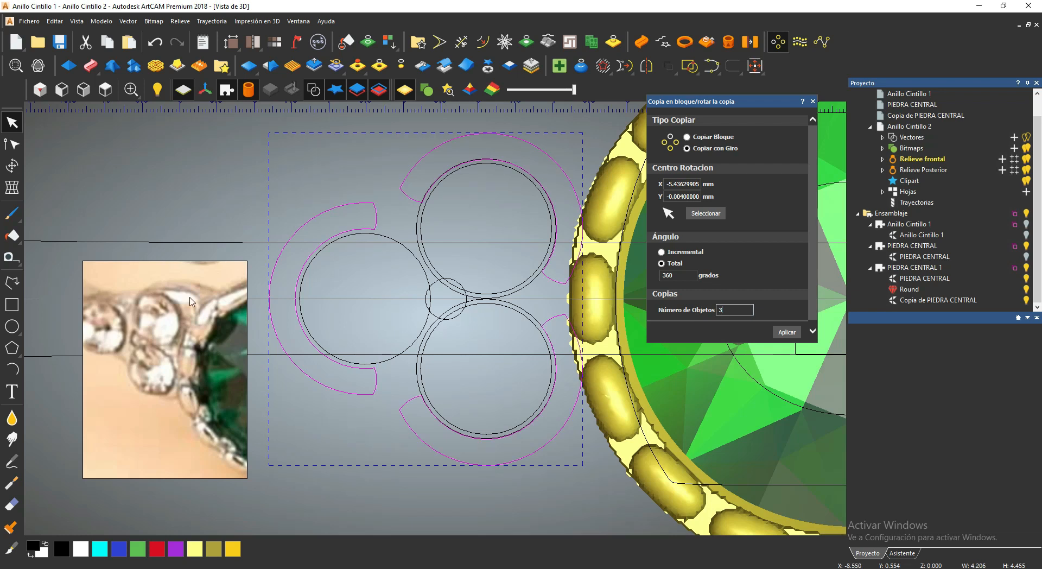
Offset the left cluster circle outward to add the missing outer circle around it.
middle_drag(439, 253, 388, 249)
scroll(281, 228, up, 2)
click(483, 42)
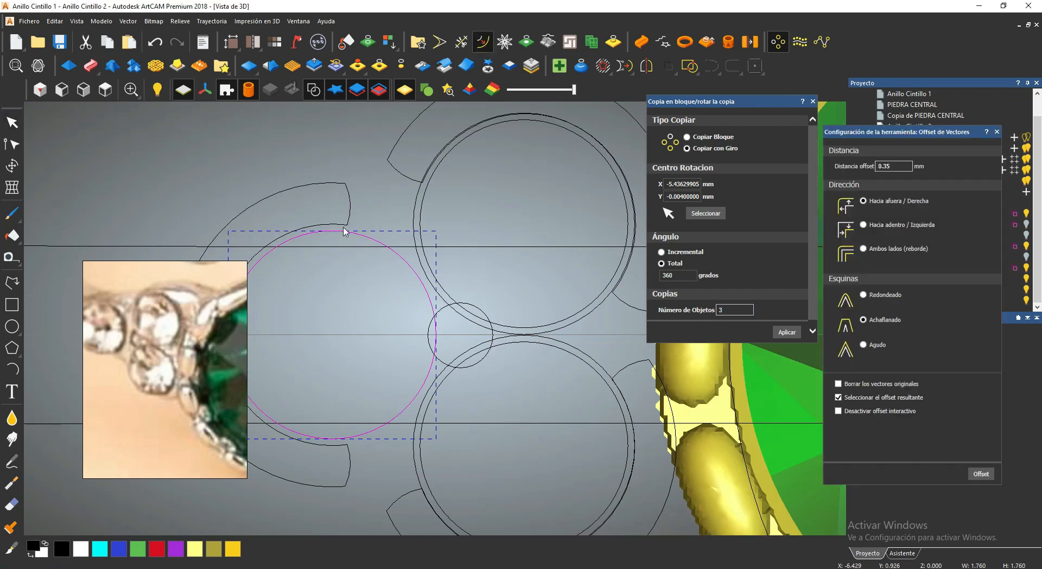
key(Escape)
Group the three outer circles of the cluster and lock the group.
shift+click(419, 235)
shift+click(557, 341)
right_click(558, 342)
click(586, 135)
right_click(510, 368)
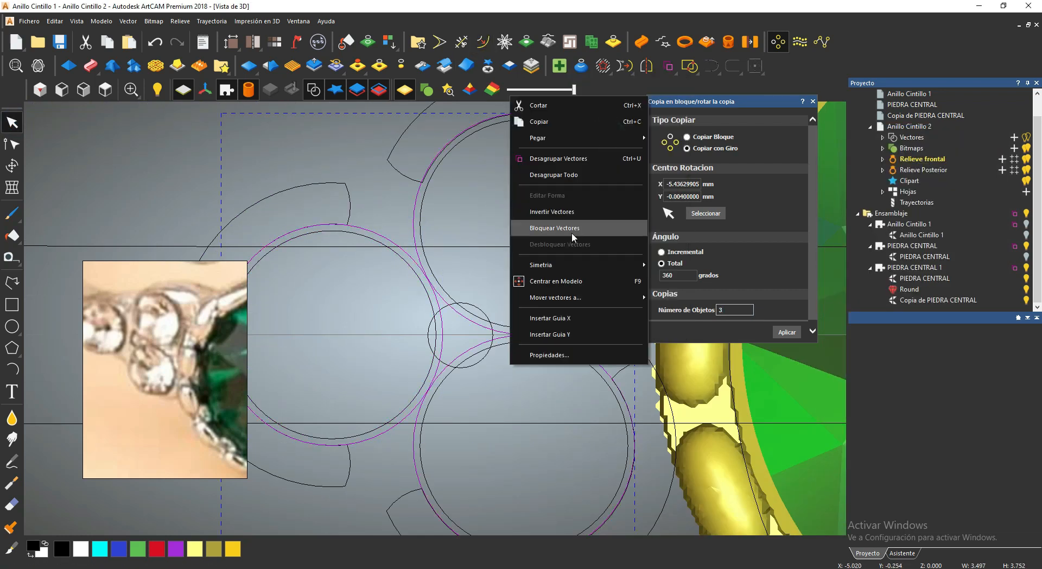
click(572, 232)
Examine the cluster outlines against the band and central setting from several angles and from above.
scroll(322, 313, down, 3)
scroll(418, 381, down, 4)
middle_drag(418, 381, 447, 337)
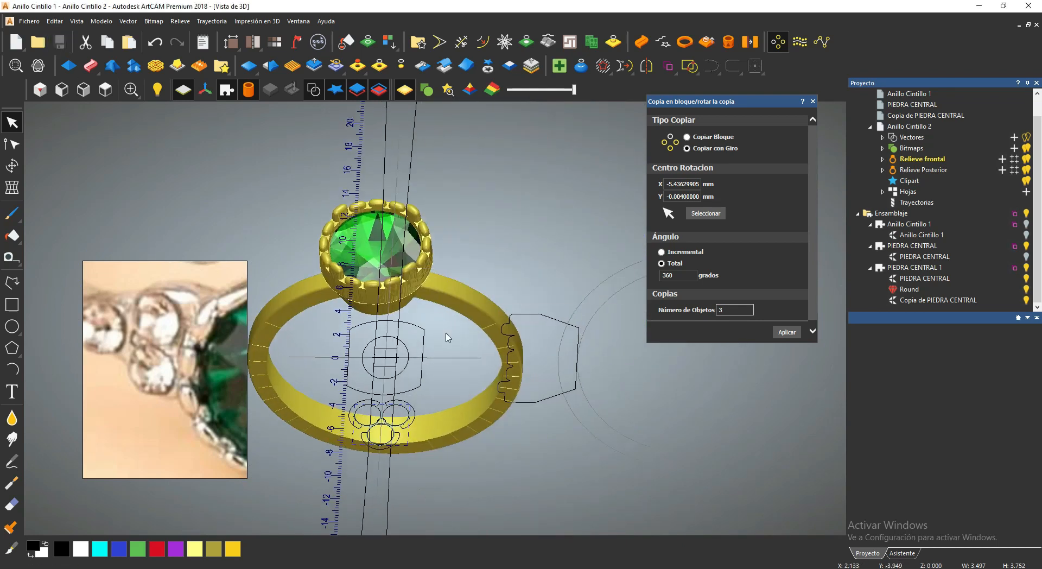
key(F12)
scroll(923, 385, down, 1)
middle_drag(304, 302, 423, 263)
key(Escape)
click(100, 90)
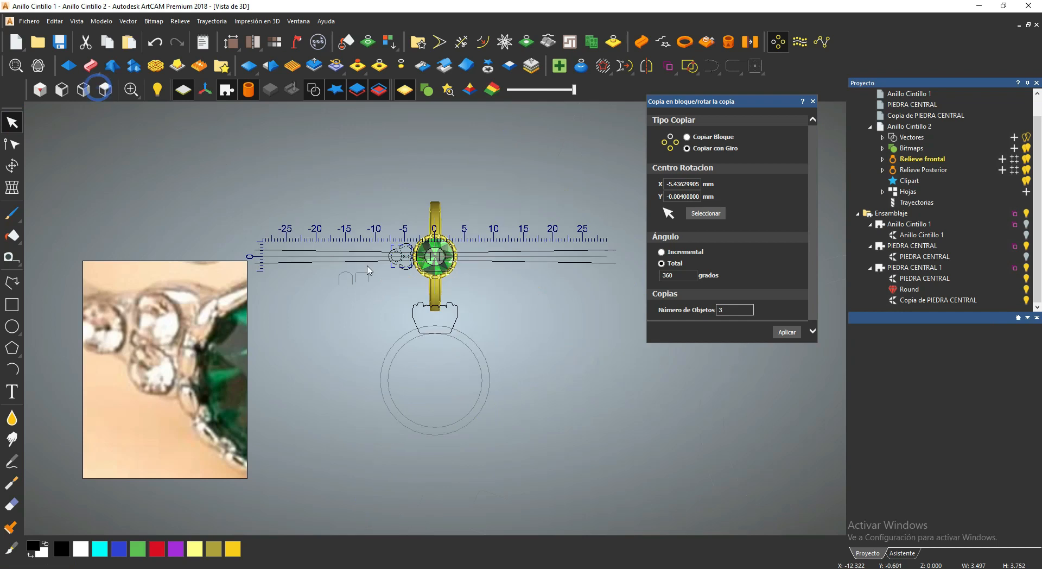
Select the whole side cluster, show the 2D view and tuck away the project tree.
scroll(391, 248, up, 6)
right_click(456, 296)
click(423, 337)
middle_drag(547, 320, 530, 353)
key(F2)
click(1026, 83)
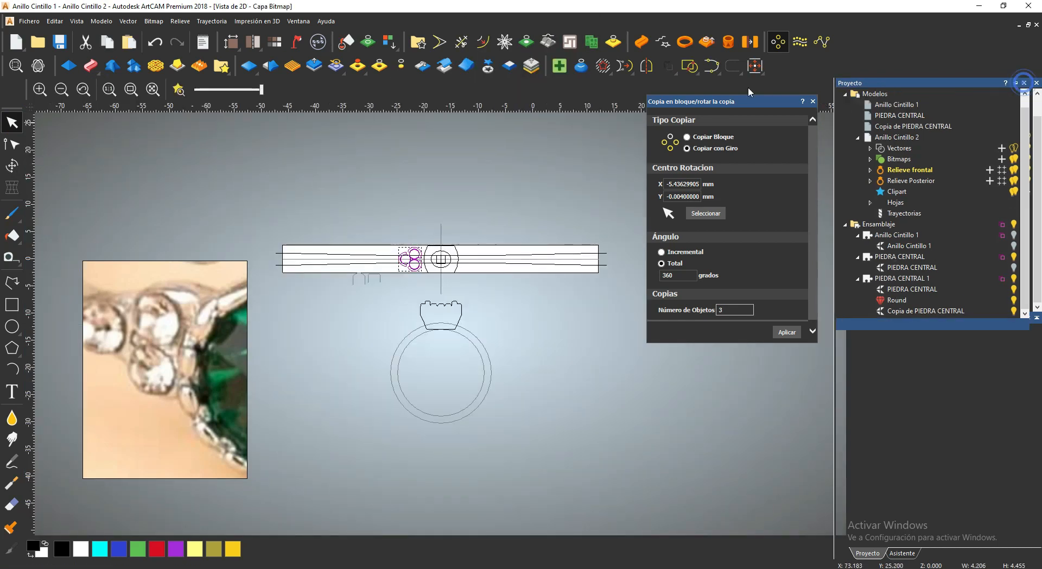
Arrange the 2D and 3D views side by side, close the rotate-copy settings and move the reference photo clear of the cluster.
key(F4)
scroll(286, 261, up, 6)
middle_drag(287, 261, 507, 233)
drag(201, 344, 162, 437)
click(813, 101)
middle_drag(847, 391, 847, 288)
click(821, 106)
Nudge the whole cluster along the centreline toward the central setting.
click(430, 472)
key(Right)
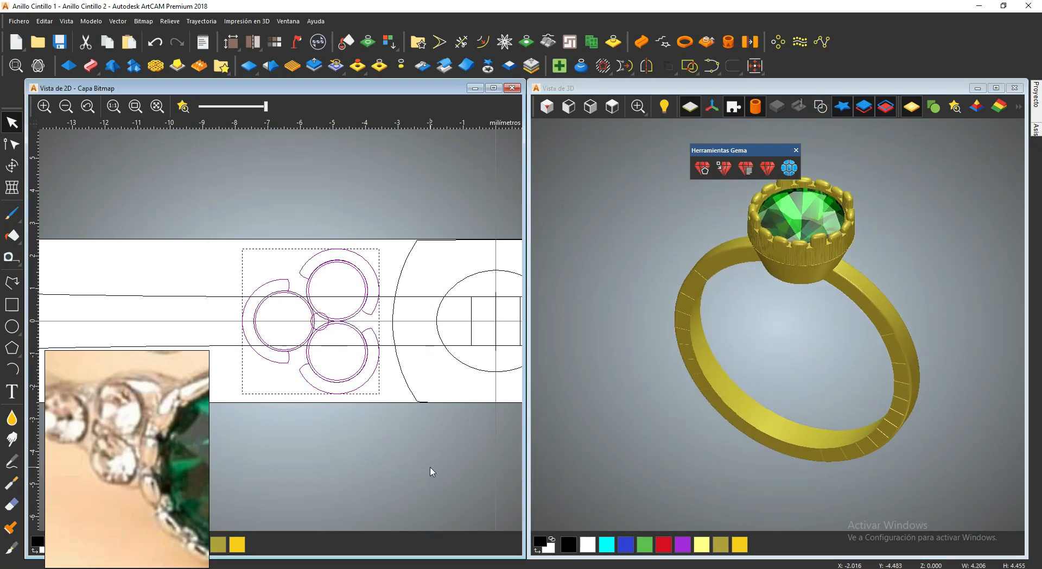
key(Right)
Try raising the three C-shaped rims as flat relief with a 2 mm starting height.
click(387, 195)
right_click(302, 281)
click(380, 332)
middle_drag(750, 322, 700, 369)
click(916, 475)
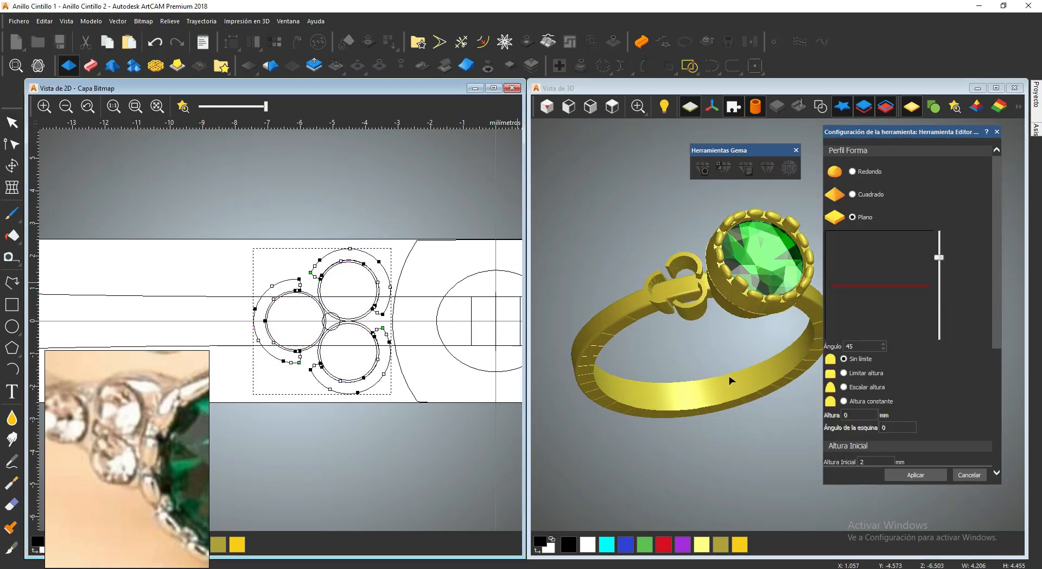
drag(731, 381, 694, 268)
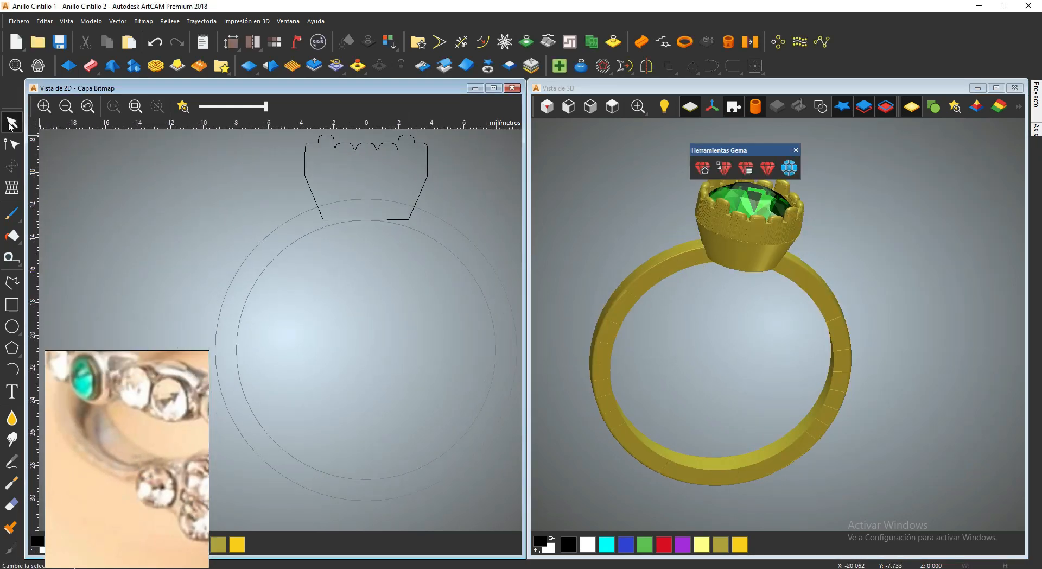
Unlock the ring profile's outer circle and set its diameter to 19 mm.
right_click(433, 221)
click(496, 358)
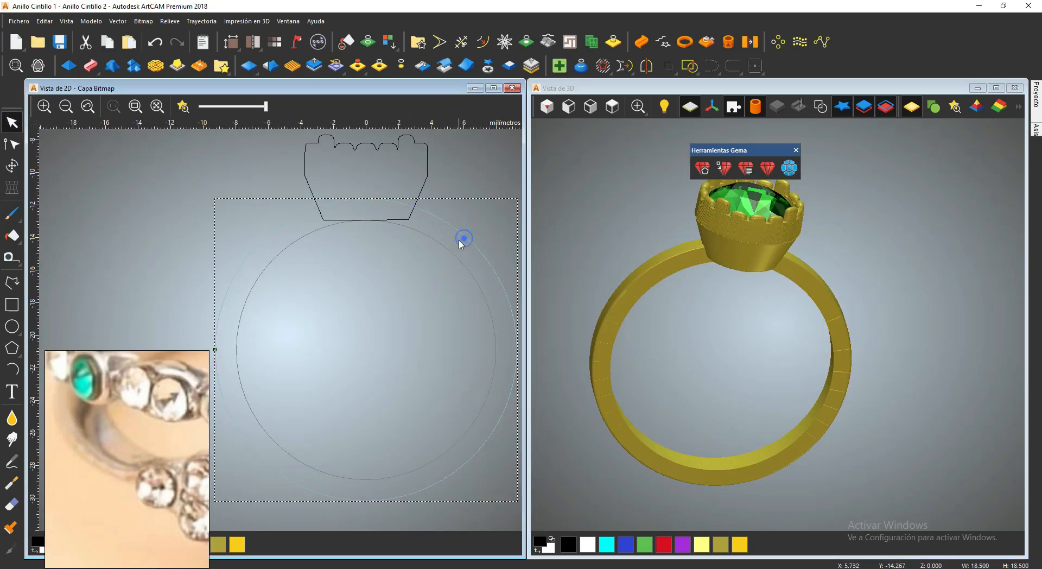
key(t)
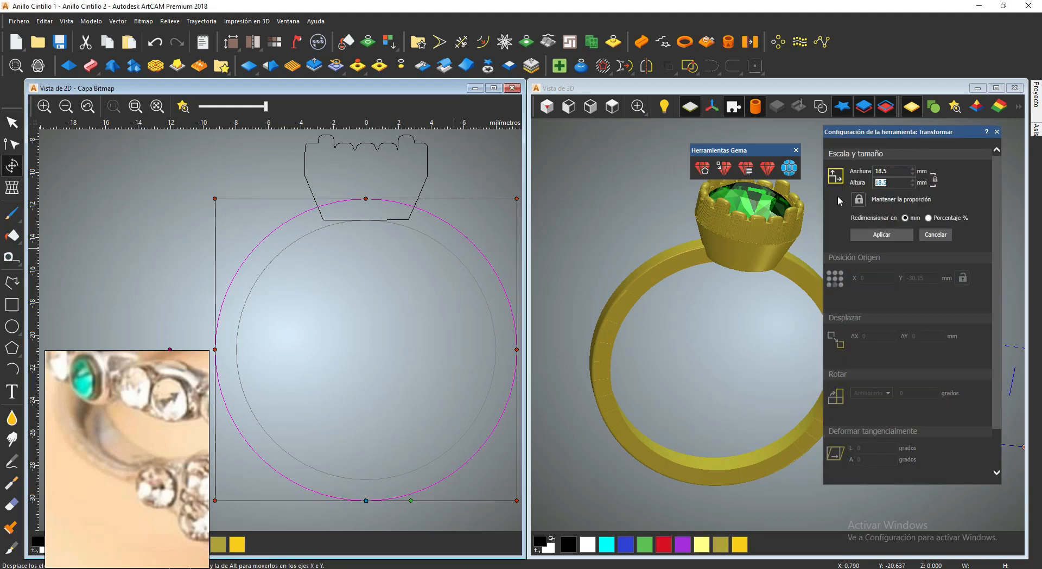
key(Escape)
scroll(348, 377, down, 1)
Make the bottom node of the 19 mm circle its start point.
right_click(342, 311)
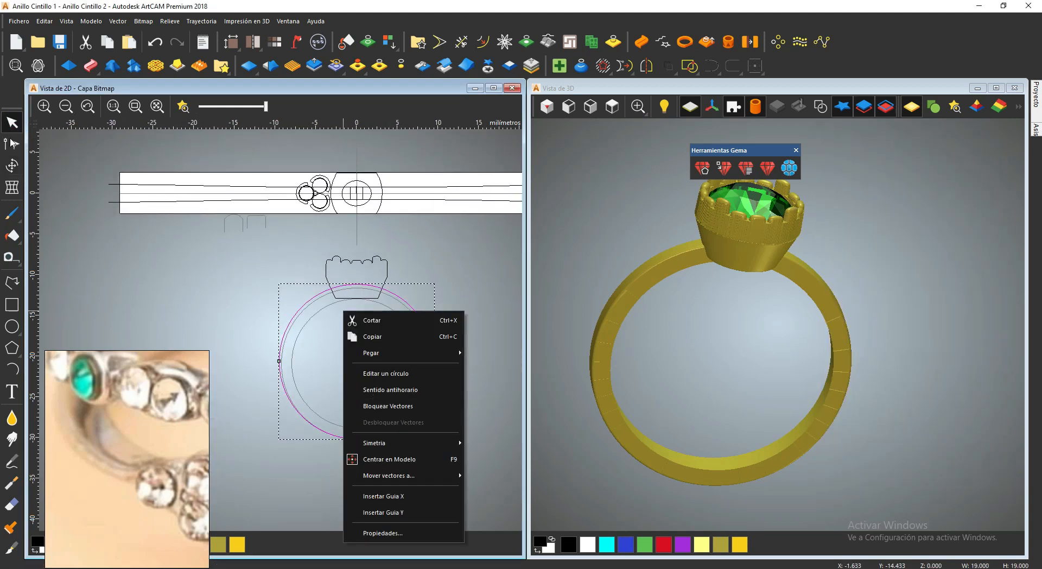
key(n)
right_click(357, 437)
click(12, 122)
right_click(393, 384)
click(561, 318)
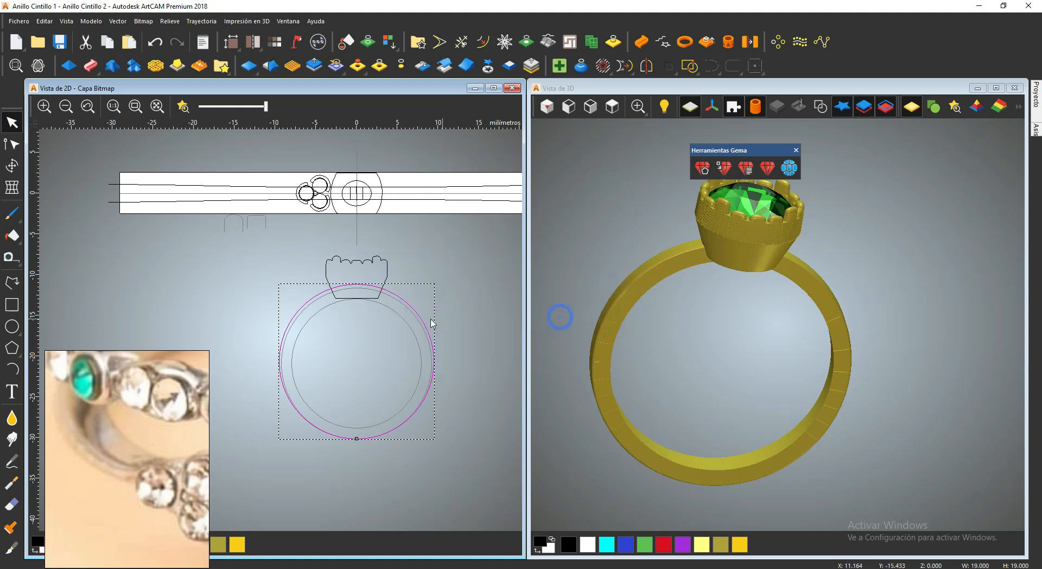
Rebuild the band relief by sweeping the square cross-section along the band's side lines, using the 19 mm circle for its height.
middle_drag(370, 261, 400, 280)
click(284, 206)
shift+click(273, 220)
right_click(274, 221)
click(308, 256)
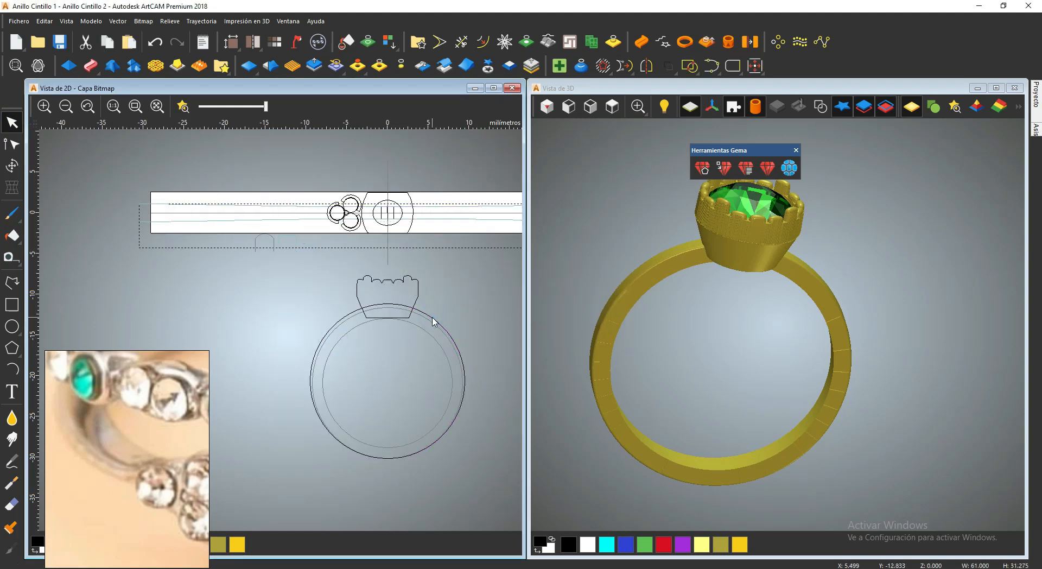
click(641, 42)
drag(996, 340, 996, 428)
drag(642, 340, 693, 394)
click(916, 466)
Raise the three C-shaped rims as flat relief with a 2.5 mm starting height, combined with Combinar altos.
middle_drag(336, 283, 320, 276)
scroll(318, 239, up, 6)
double_click(335, 228)
drag(782, 369, 776, 394)
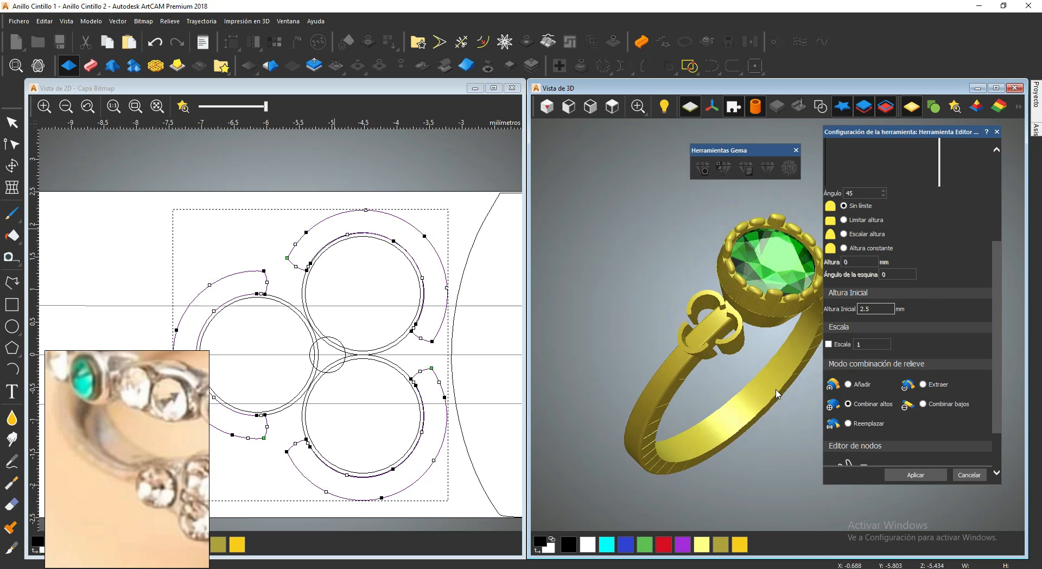
click(931, 474)
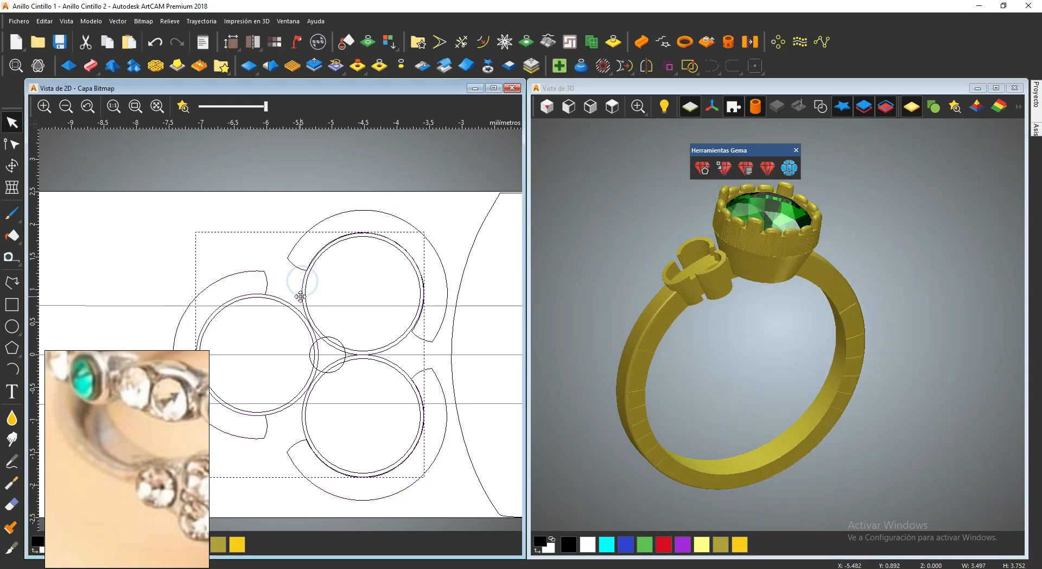
Raise the three outer circles as flat relief with a 2 mm starting height, combined with Combinar altos.
scroll(893, 313, down, 3)
scroll(694, 321, up, 4)
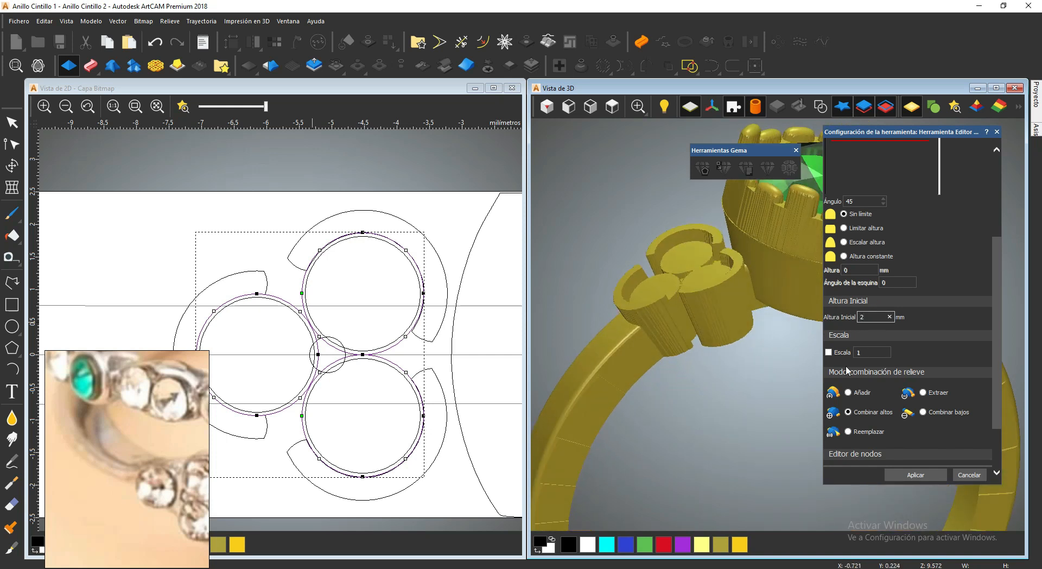
click(932, 473)
Try raising the small central circle as a pin with a 2.5 mm starting height.
scroll(893, 314, down, 5)
text(5)
key(Return)
text(5)
drag(723, 304, 813, 358)
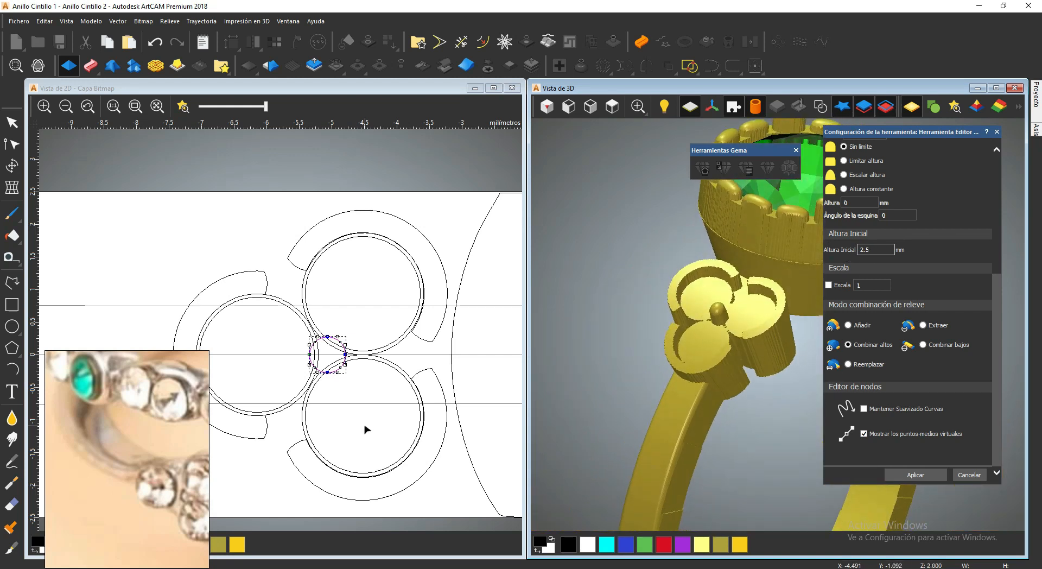
Resize the small central circle to 0.6 mm in diameter and save the file.
key(t)
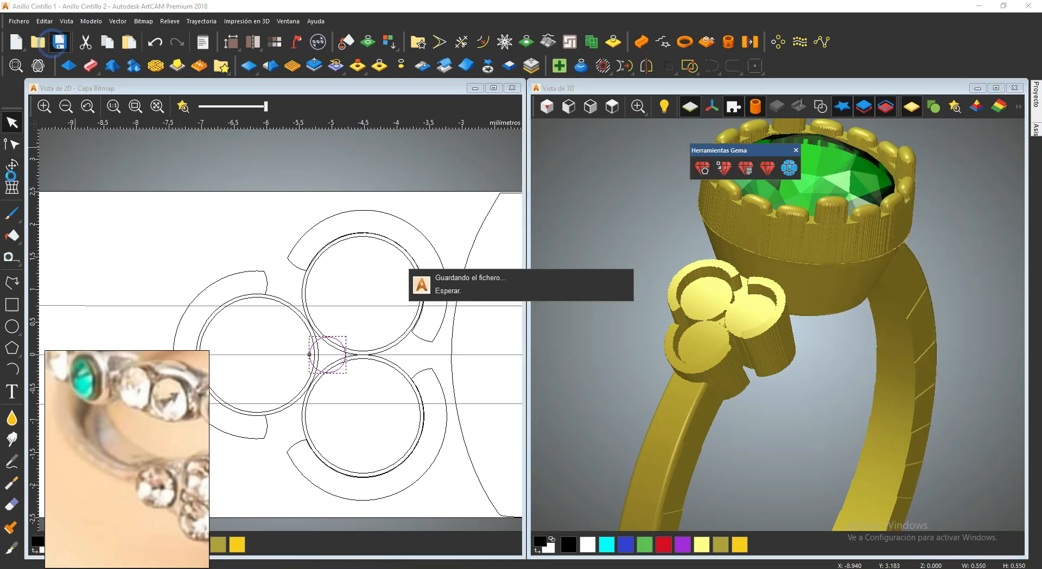
key(Escape)
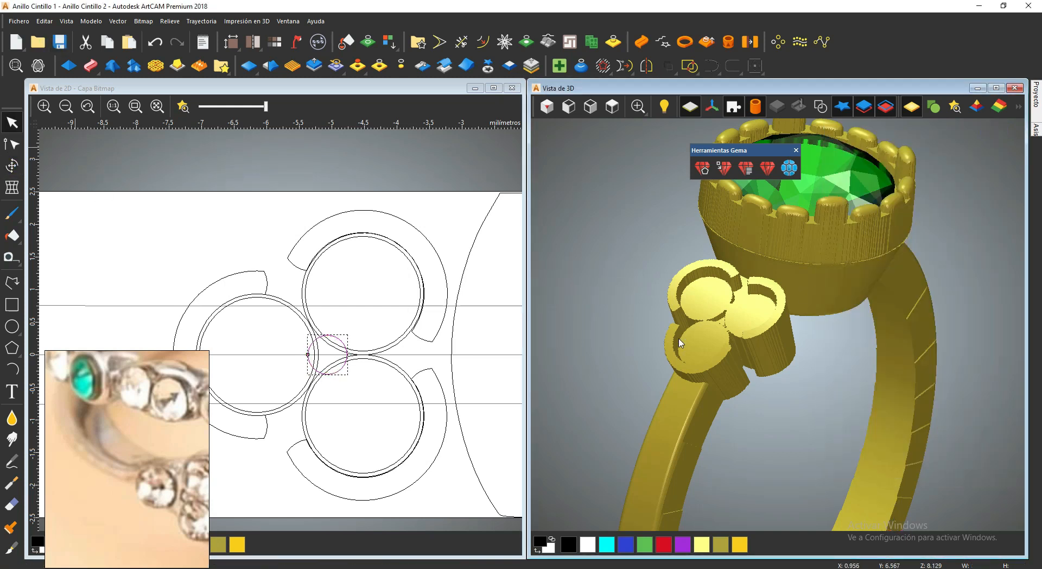
Select the three inner circles of the cluster together and lock them.
click(310, 317)
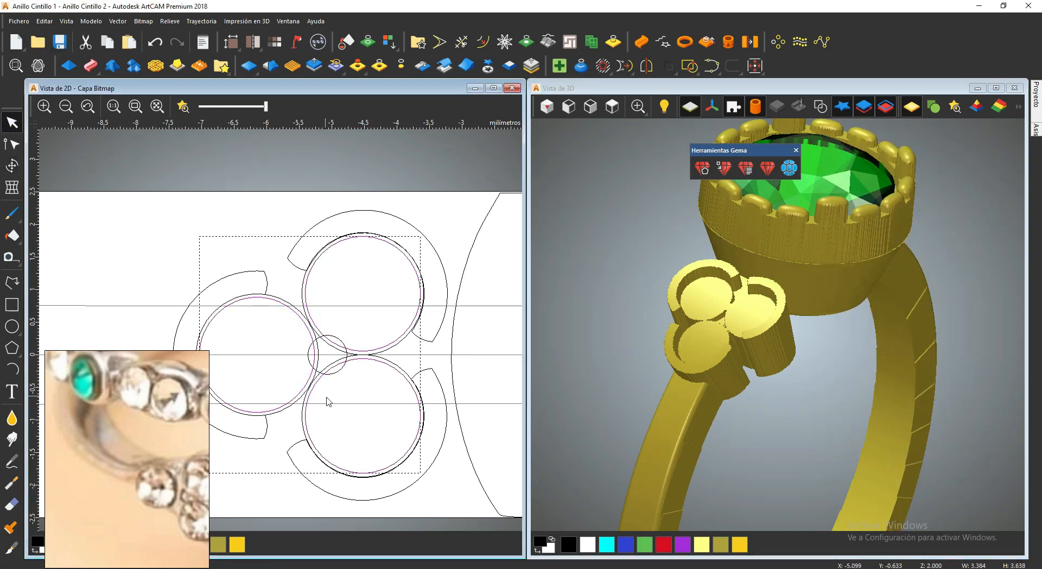
click(328, 401)
click(304, 396)
right_click(306, 399)
click(403, 348)
right_click(360, 345)
click(399, 208)
Cut conical stone seats inside the three inner circles using the Cuadrado profile and the Extraer mode.
double_click(399, 247)
click(852, 196)
scroll(891, 260, down, 3)
click(924, 325)
drag(798, 380, 840, 383)
click(923, 474)
click(981, 475)
Lock the small central circle and raise it as a pin between the stone seats, combined with Combinar altos.
click(342, 343)
right_click(343, 343)
click(380, 206)
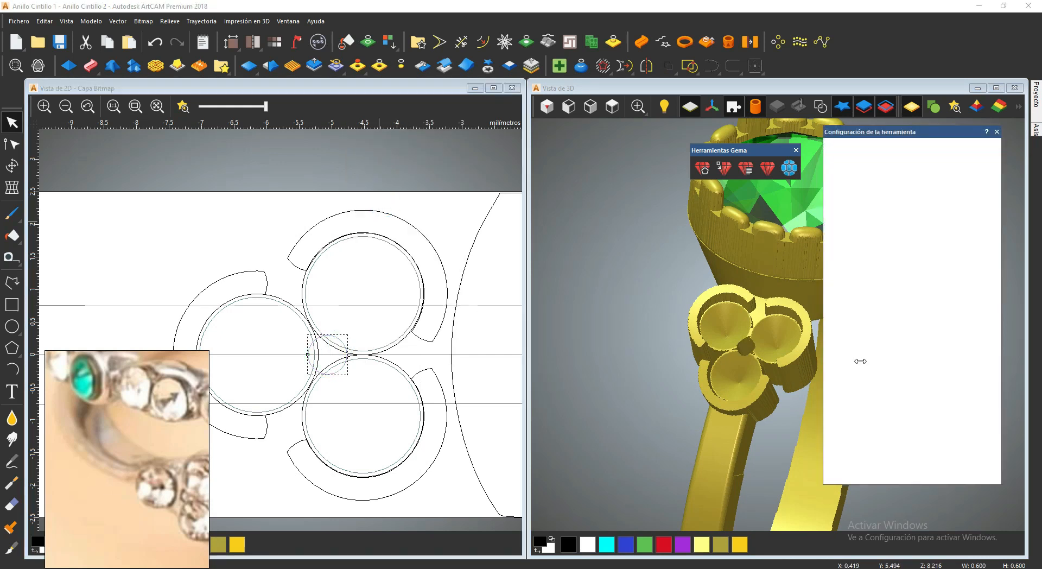
drag(995, 298, 996, 420)
click(849, 342)
key(Return)
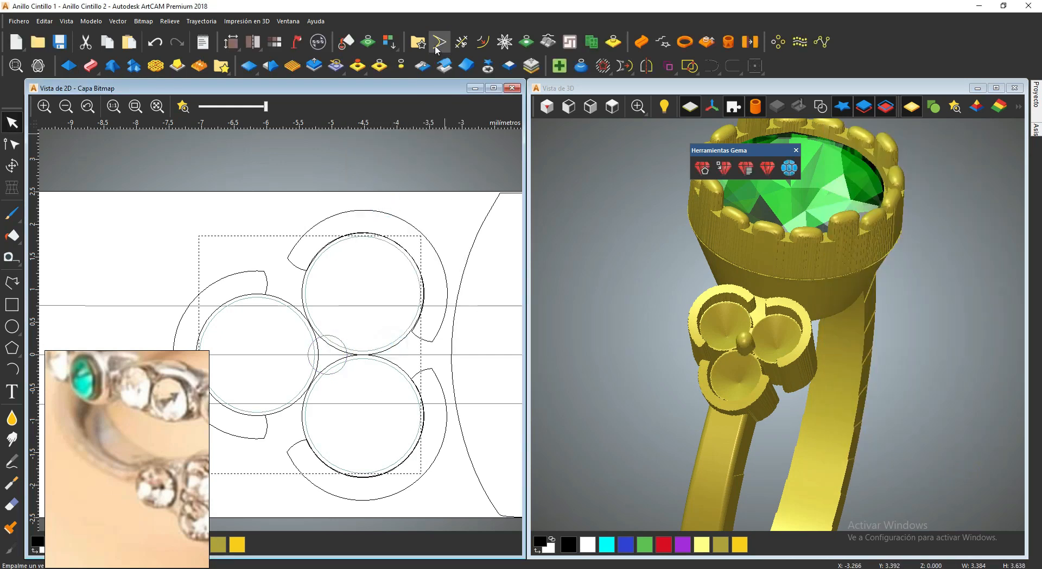
Offset the three inner circles inward by about 0.35 mm and clear the relief inside the new circles.
click(483, 42)
key(Return)
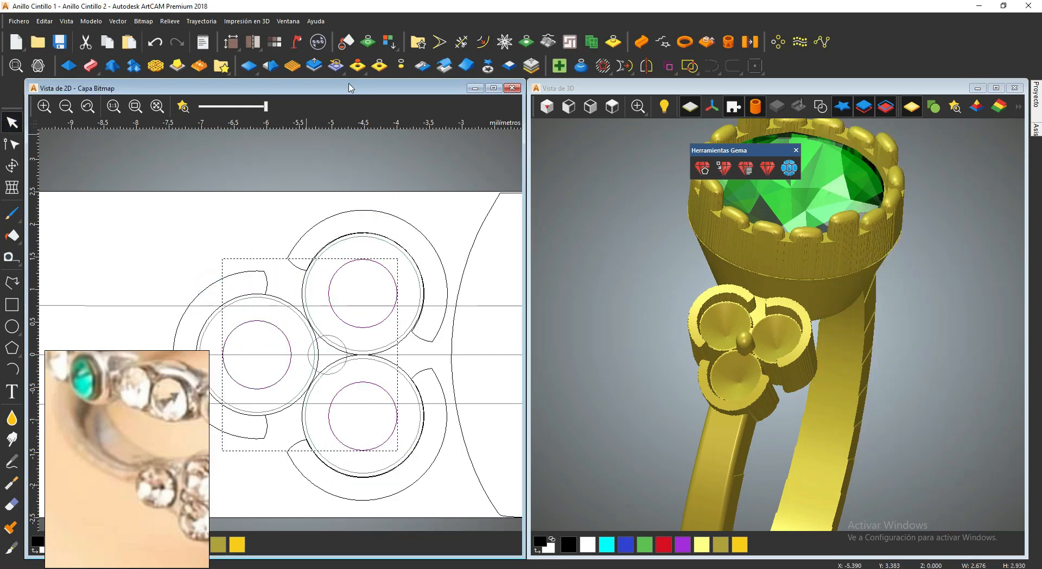
right_click(416, 418)
click(451, 179)
Mirror the side cluster relief to the opposite side of the central setting.
scroll(782, 372, down, 2)
drag(782, 372, 733, 307)
drag(190, 505, 113, 448)
scroll(154, 452, up, 3)
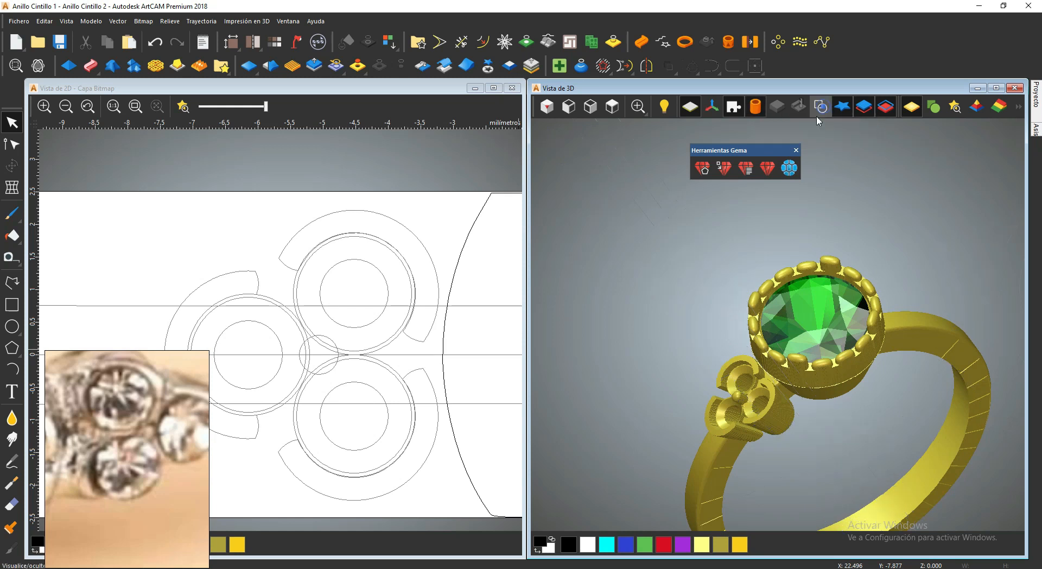
scroll(787, 326, down, 2)
drag(787, 325, 760, 282)
click(422, 65)
click(602, 211)
click(634, 186)
drag(630, 186, 760, 337)
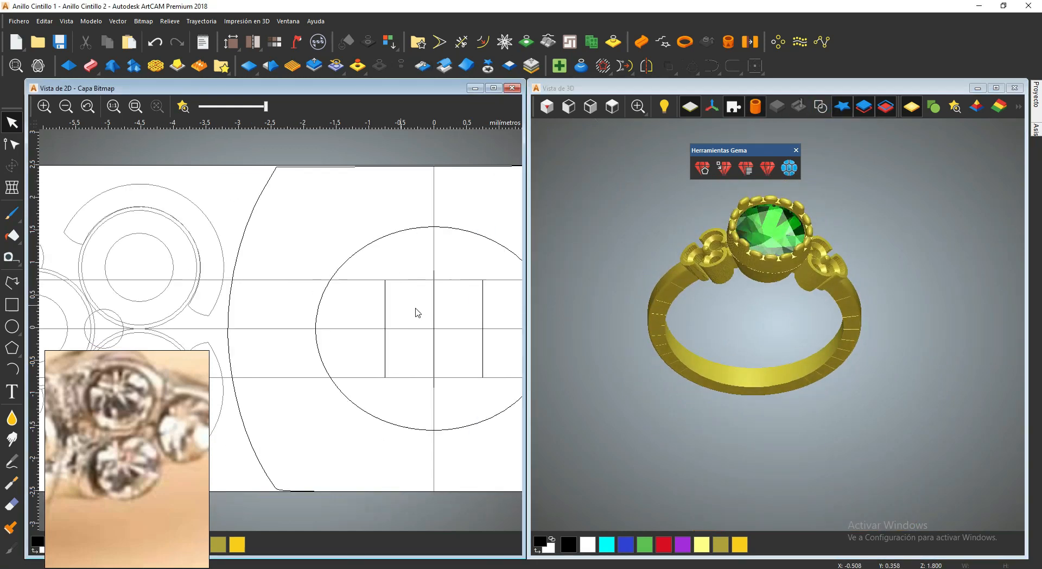
Draw a circle about 3.7 mm in diameter centred beneath the central setting.
key(c)
drag(349, 330, 433, 402)
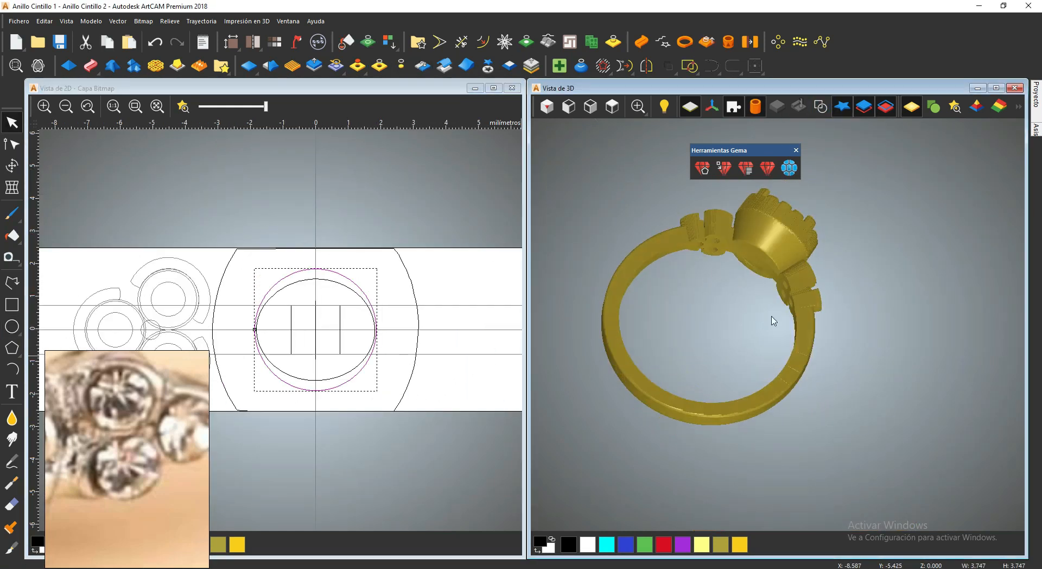
drag(772, 319, 745, 283)
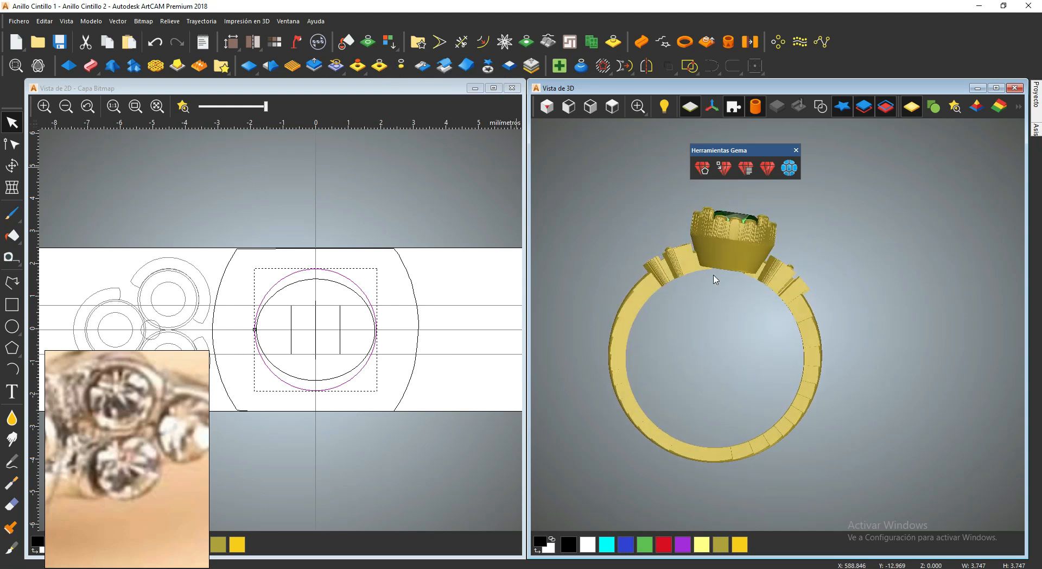
scroll(715, 279, up, 3)
click(683, 303)
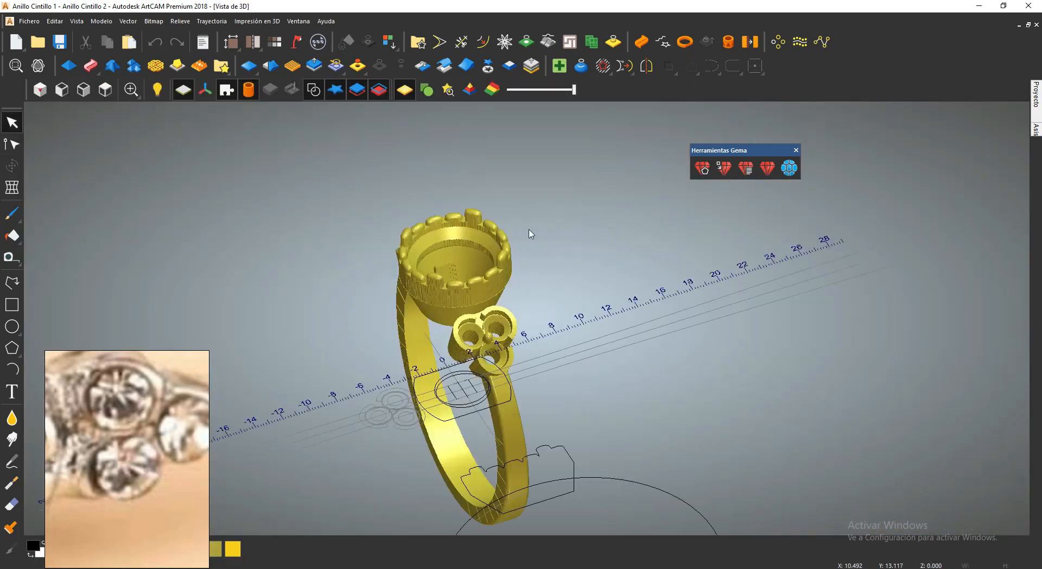
Widen the new central circle to an oval about 4.1 mm wide.
drag(528, 229, 477, 337)
click(477, 337)
click(104, 90)
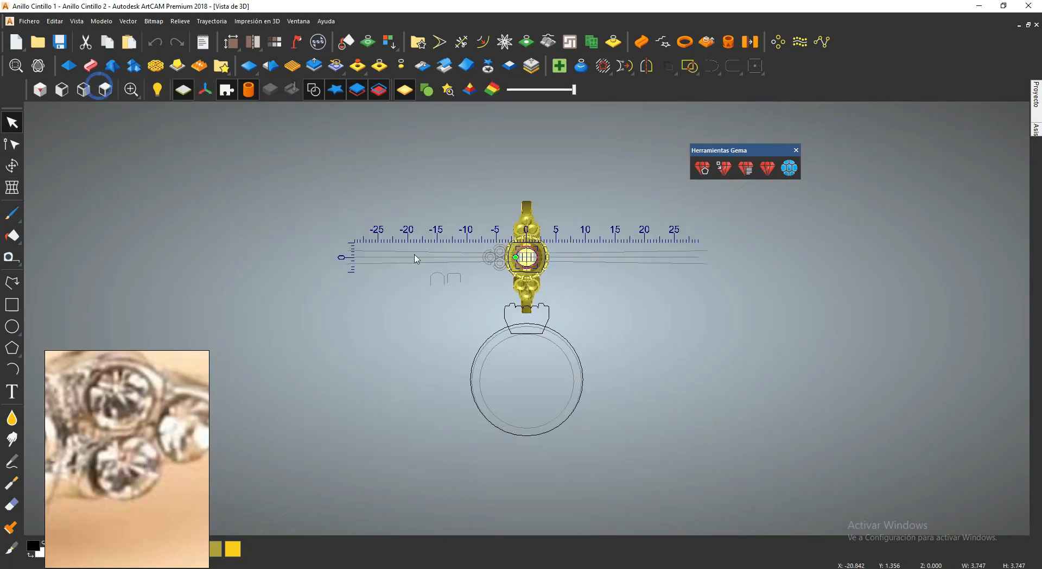
scroll(533, 252, up, 10)
click(12, 165)
drag(345, 301, 337, 301)
right_click(337, 301)
click(380, 432)
Centre the widened oval on the model.
scroll(518, 253, down, 5)
drag(651, 348, 699, 316)
scroll(558, 347, up, 3)
scroll(414, 415, up, 2)
drag(380, 326, 387, 423)
right_click(425, 389)
click(457, 305)
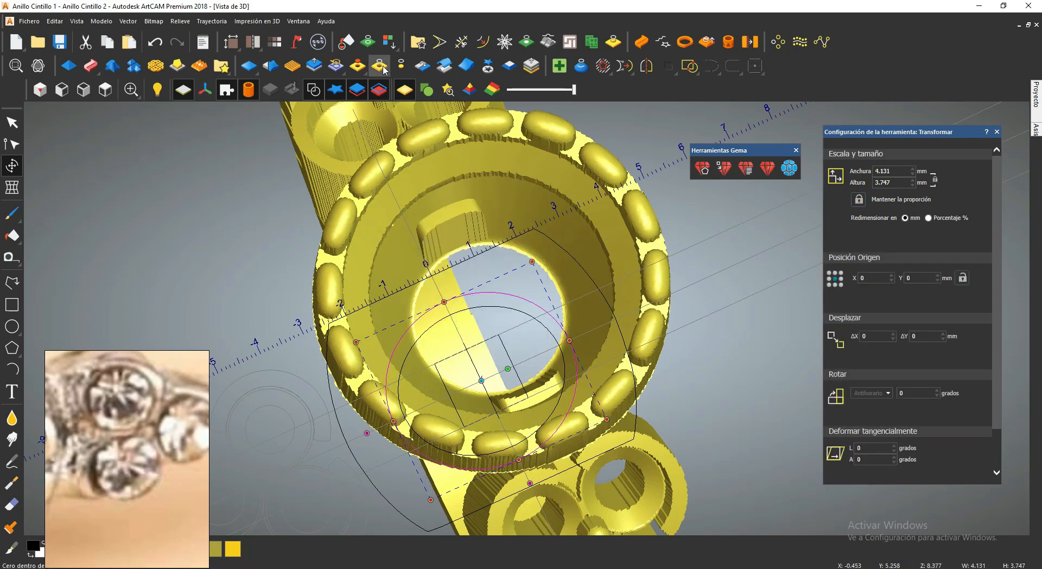
Clear the relief inside the centred oval and add the finished Anillo Cintillo 2 band to the assembly.
scroll(564, 313, down, 4)
drag(600, 313, 489, 261)
scroll(445, 296, up, 2)
scroll(558, 294, down, 3)
scroll(656, 305, up, 4)
scroll(656, 304, down, 3)
click(318, 42)
scroll(431, 361, down, 3)
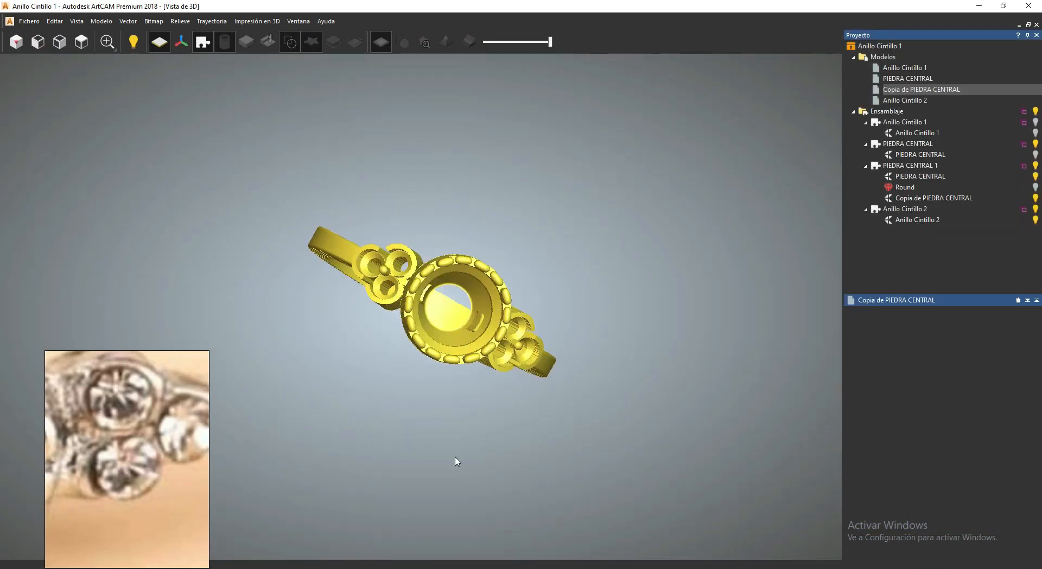
Move the Anillo Cintillo 2 mesh into the PIEDRA CENTRAL 1 assembly part.
click(897, 121)
right_click(919, 220)
click(904, 486)
key(Return)
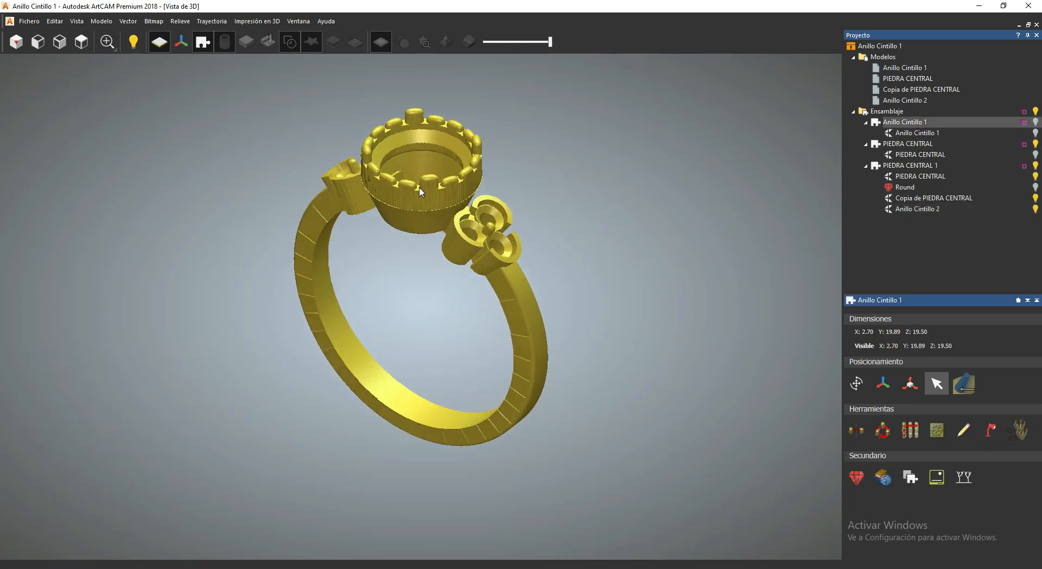
Show the Round gem of the PIEDRA CENTRAL 1 assembly part again.
drag(419, 191, 378, 356)
drag(435, 334, 510, 282)
scroll(510, 282, up, 2)
click(911, 165)
click(1036, 187)
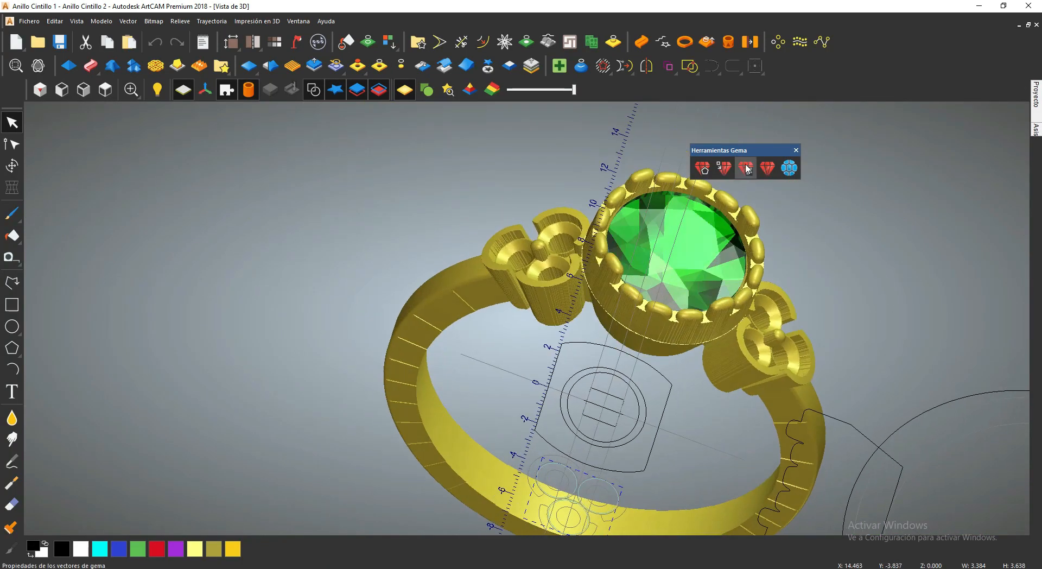
Accept the Round gem properties and create gems in ring position from the selected three-circle side cluster.
click(745, 168)
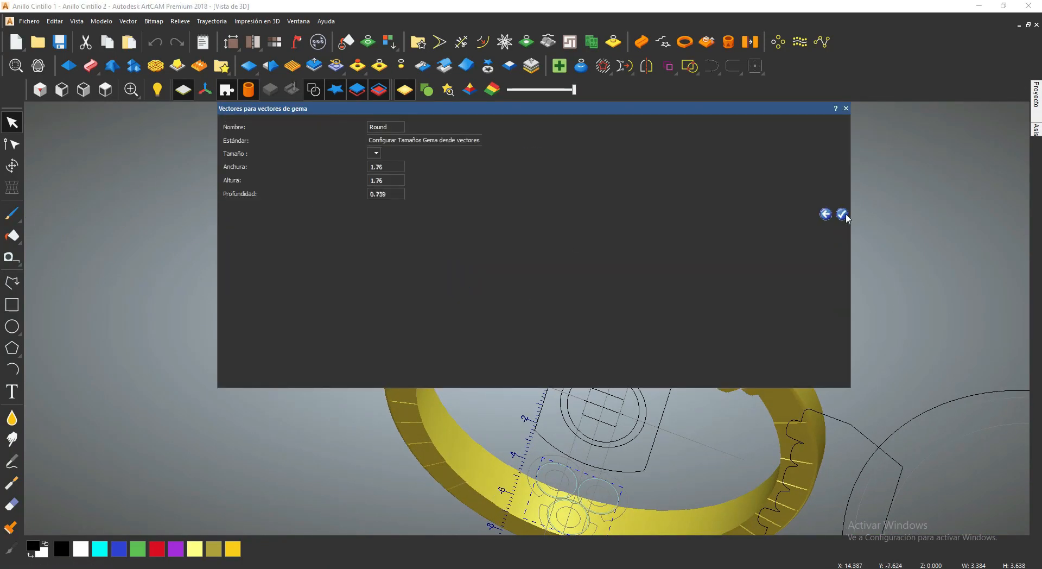
click(842, 154)
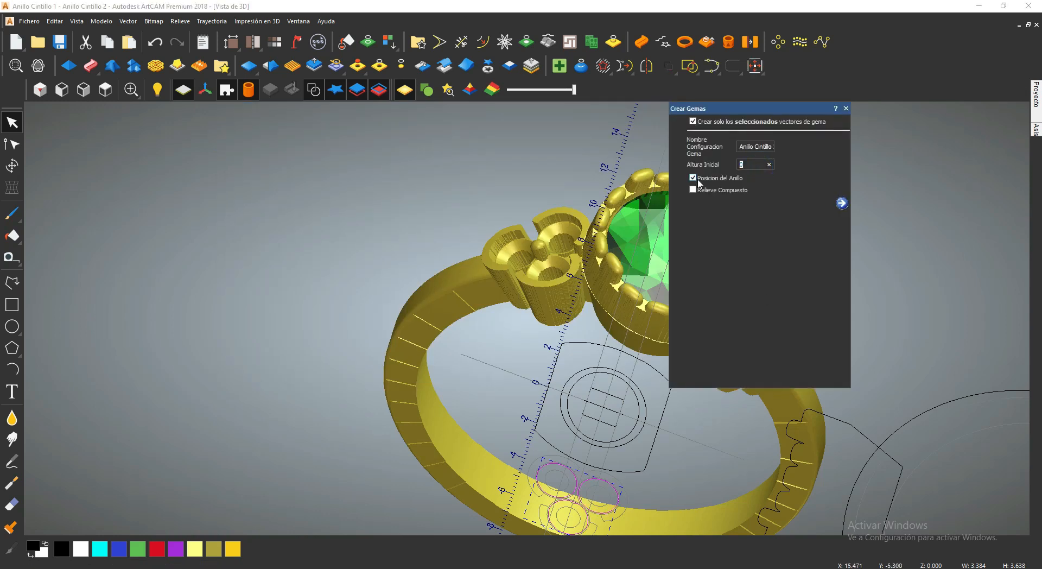
click(841, 203)
mouse_move(814, 228)
mouse_down()
mouse_move(809, 321)
mouse_move(815, 239)
mouse_up()
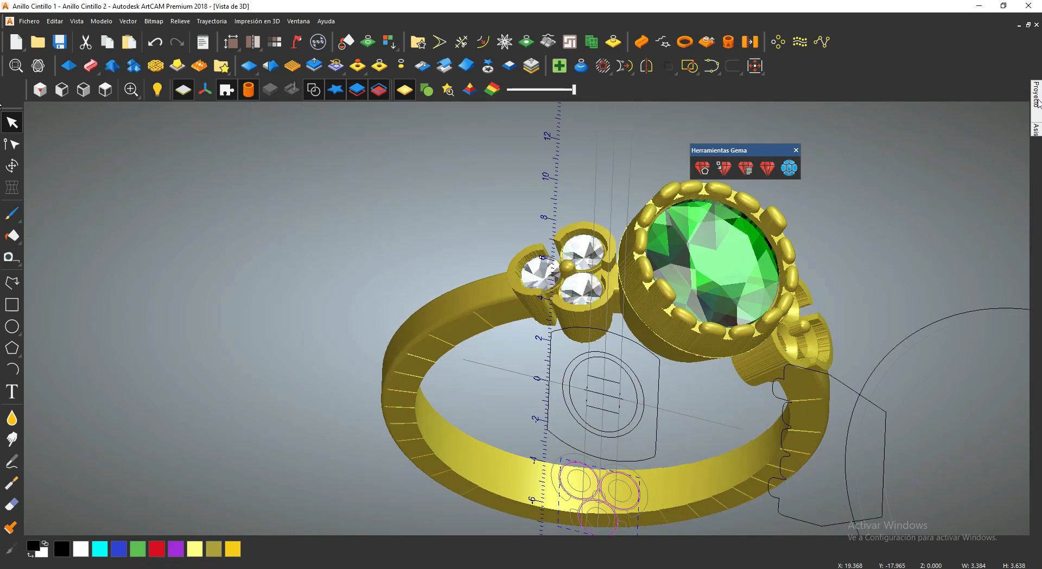
Mirror the Anillo Cintillo 2Gemas group about the world centre as a copy, and save the model.
mouse_move(1036, 95)
click(849, 454)
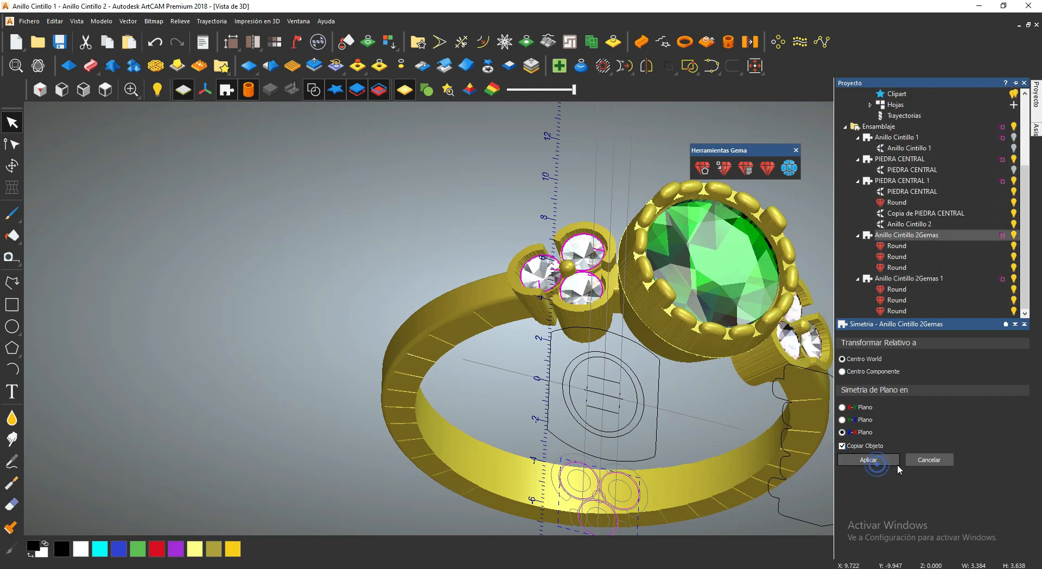
click(876, 463)
click(60, 42)
Keep the project tree open and open the Anillo Cintillo 1 model in a maximized 3D view.
click(1016, 82)
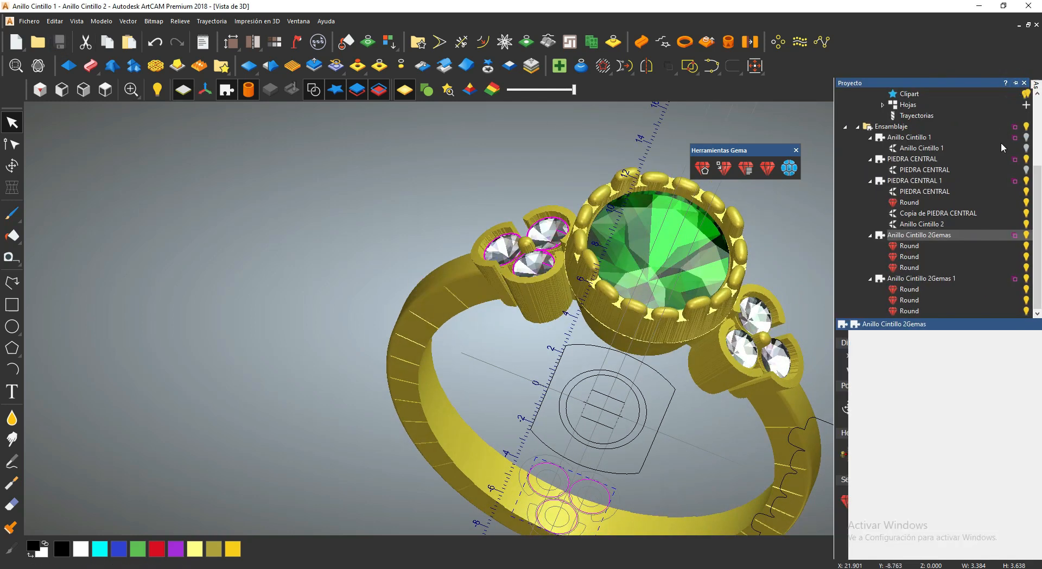
scroll(927, 130, up, 4)
double_click(909, 116)
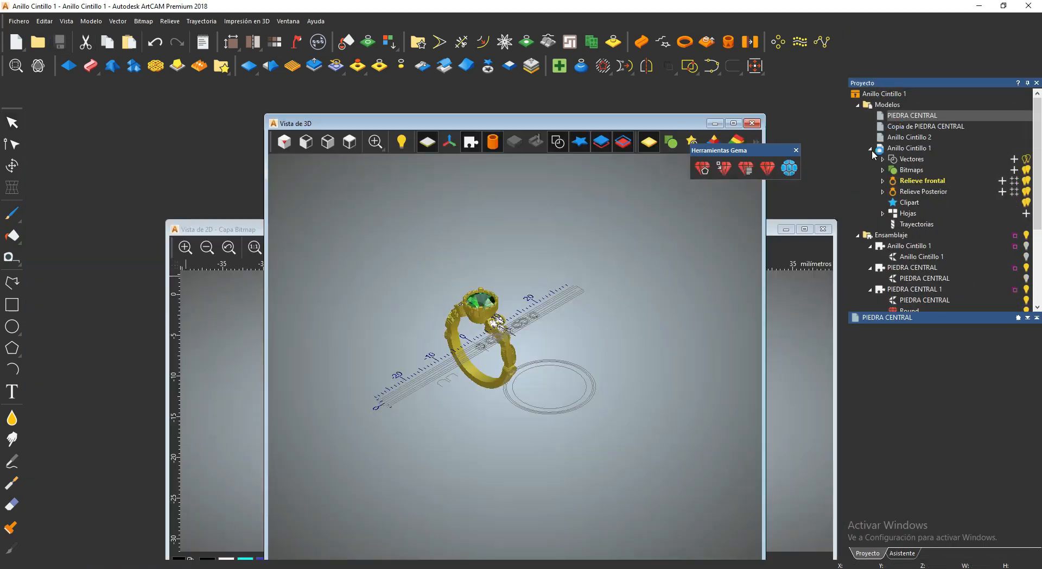
click(734, 123)
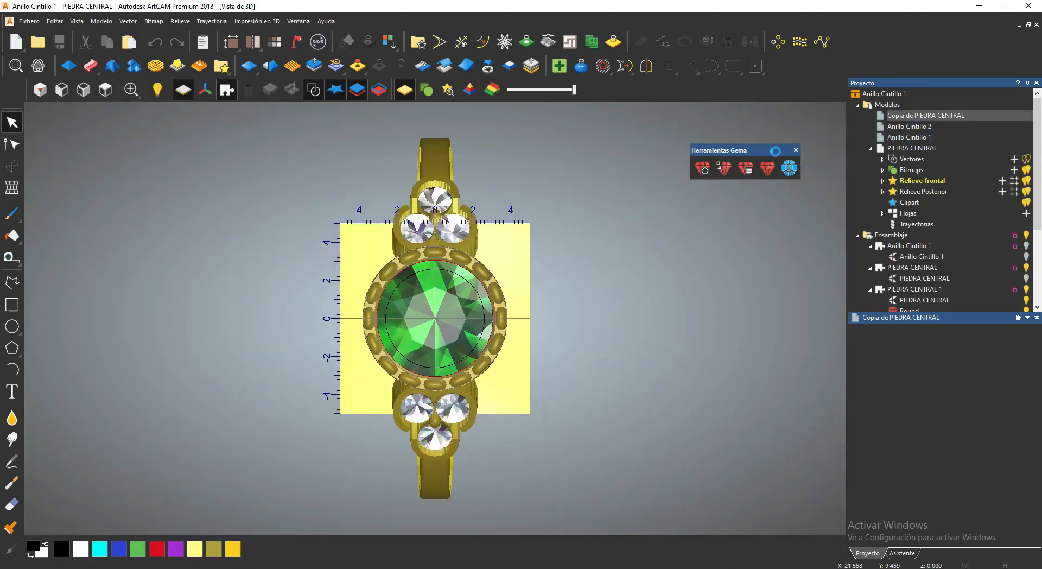
double_click(909, 136)
click(731, 126)
drag(559, 245, 561, 317)
scroll(560, 316, up, 5)
Convert the three single-setting circles to gem vectors and create Round gems from them in ring position.
click(475, 337)
scroll(623, 176, up, 2)
scroll(624, 176, down, 5)
drag(619, 209, 652, 244)
click(725, 168)
click(461, 275)
click(842, 153)
click(760, 165)
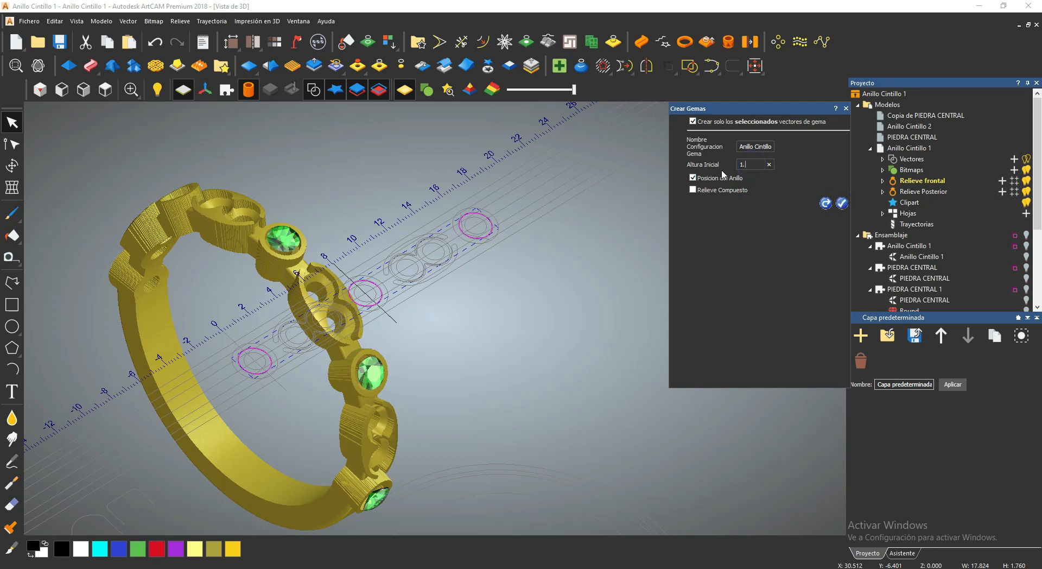
click(842, 203)
Convert the four paired-setting circles to gem vectors and create their gems in ring position with an initial height of 1.6.
scroll(608, 267, up, 5)
scroll(597, 282, down, 4)
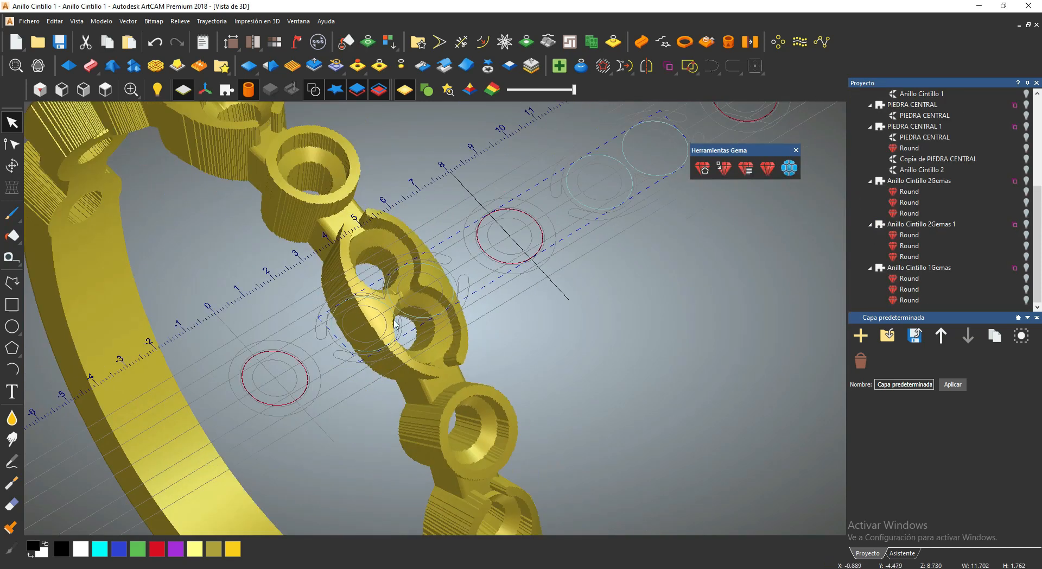
middle_drag(565, 321, 637, 337)
click(724, 168)
click(461, 274)
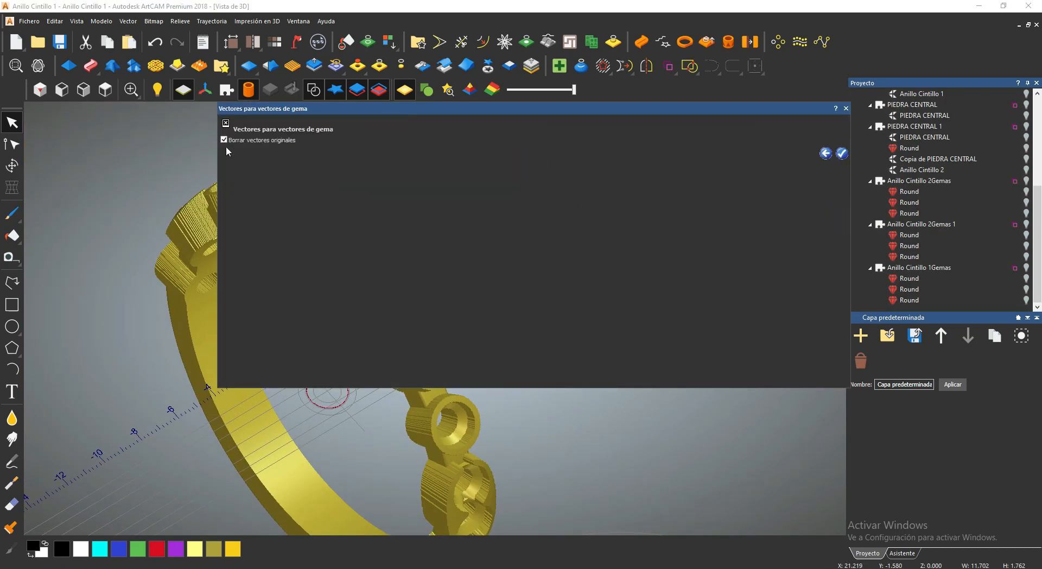
click(841, 153)
click(770, 167)
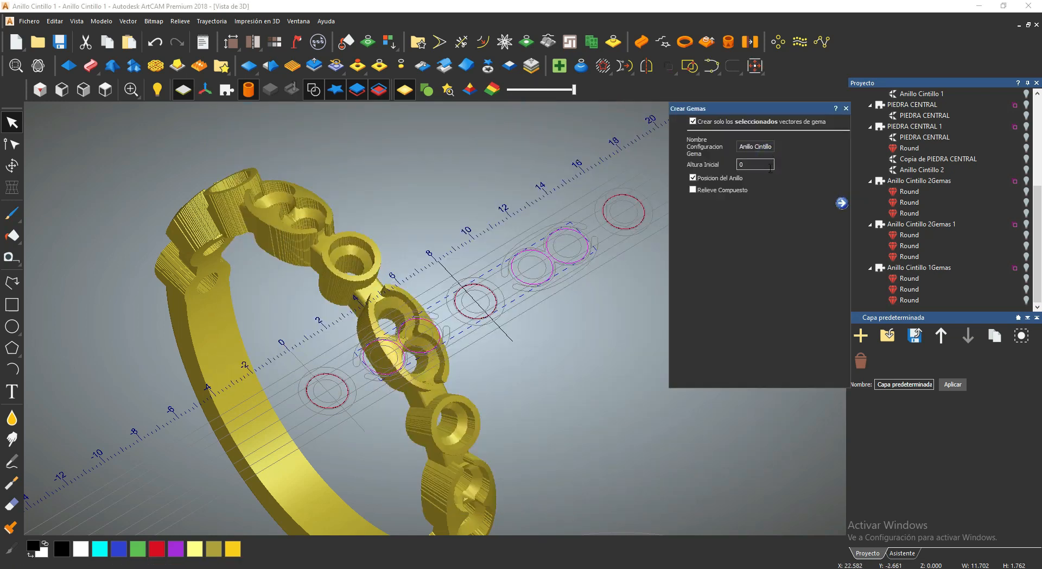
drag(568, 319, 537, 244)
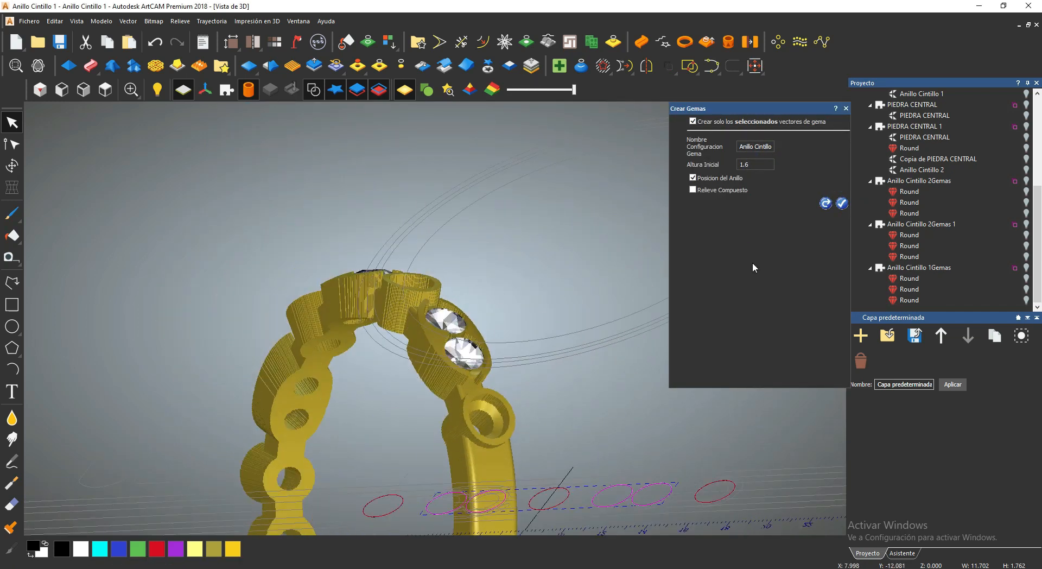
click(842, 203)
Close the model and show only the Anillo Cintillo 1 band with its gems, hiding the Anillo Cintillo 2 gem groups.
click(28, 22)
click(58, 75)
key(Return)
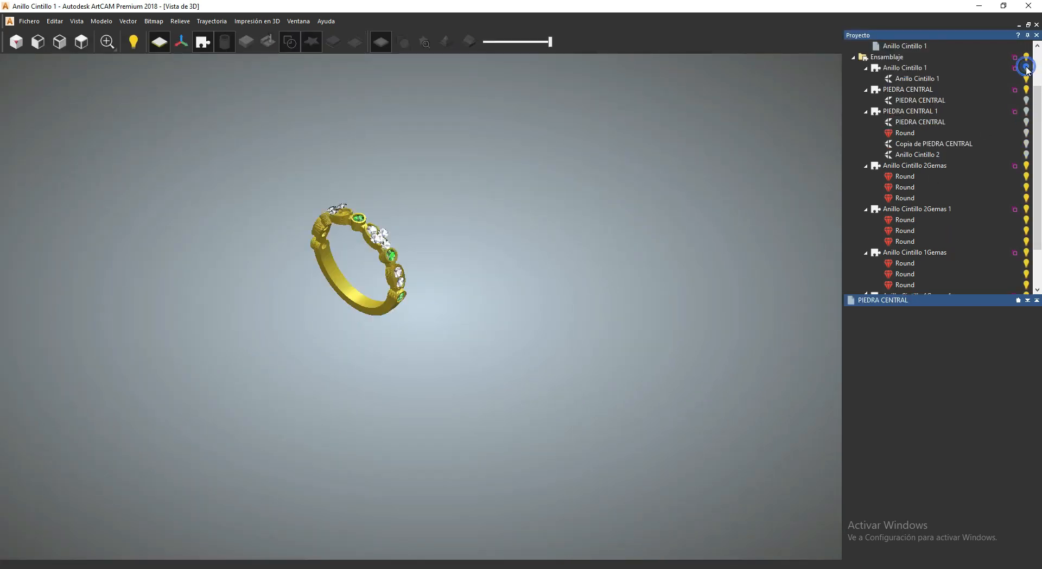
click(1026, 209)
scroll(508, 226, up, 10)
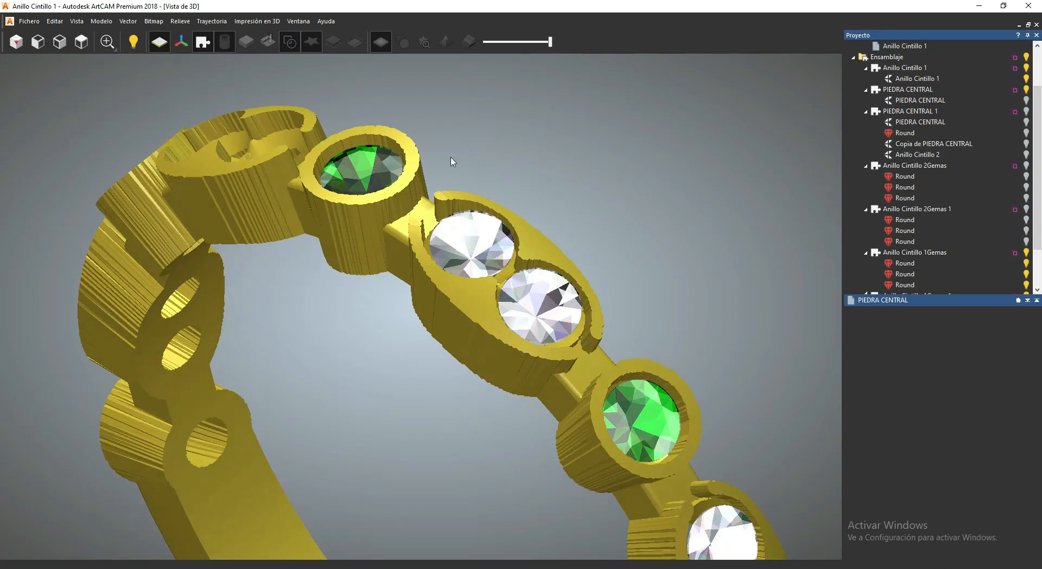
Adjust the white gems in their paired settings, shifting one about 0.2 mm in Y and -0.03 mm in Z.
click(482, 181)
drag(468, 240, 433, 164)
scroll(433, 164, down, 4)
scroll(437, 262, up, 6)
click(375, 231)
drag(389, 222, 380, 227)
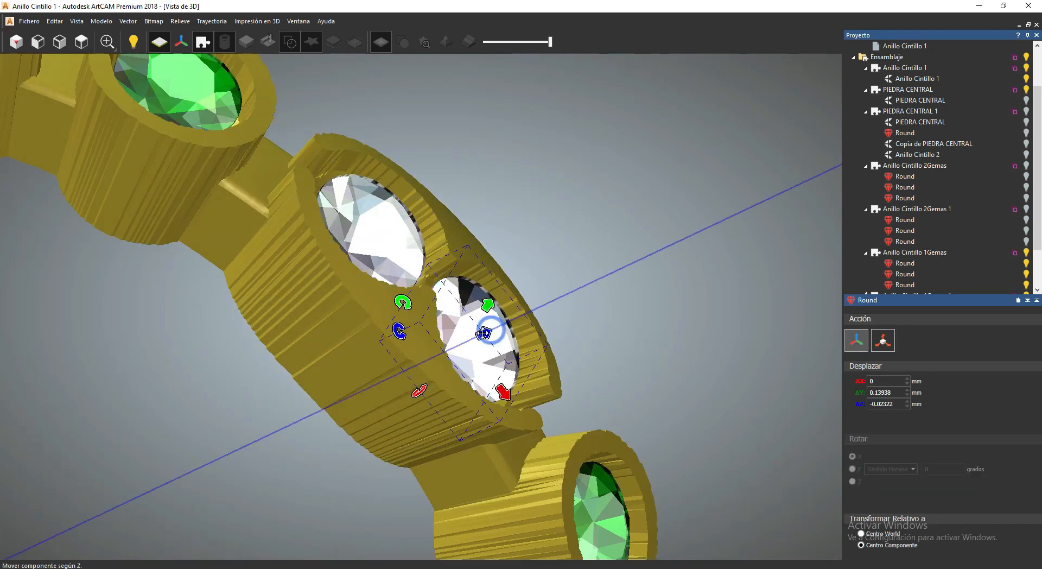
drag(483, 332, 477, 336)
scroll(155, 375, down, 3)
drag(155, 374, 412, 233)
scroll(412, 233, down, 5)
scroll(1023, 191, up, 1)
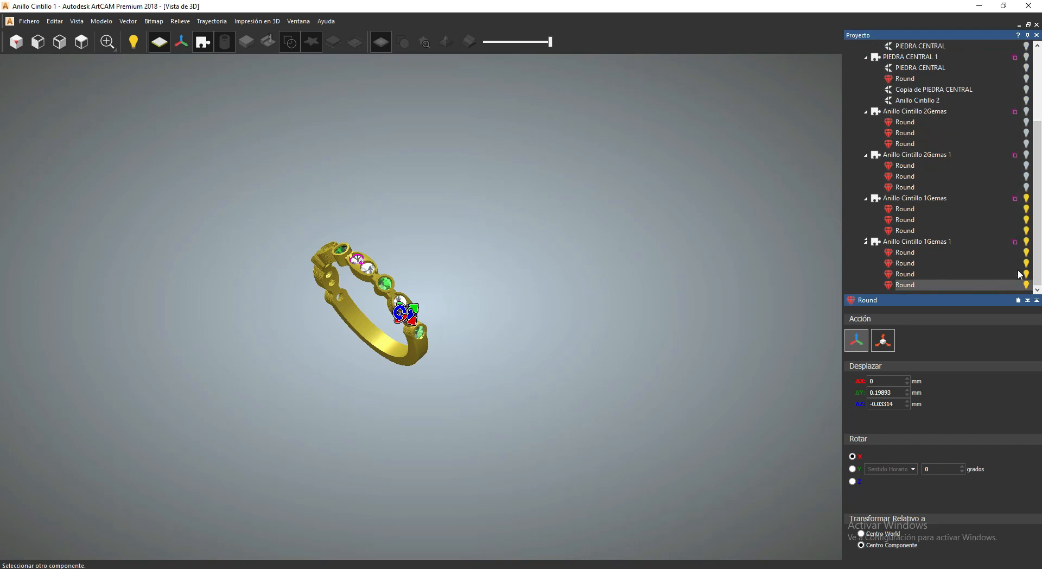
Mirror copies of the Anillo Cintillo 1Gemas and 1Gemas 1 groups to the other half of the band.
click(926, 198)
click(935, 382)
click(876, 436)
click(932, 202)
click(857, 430)
click(882, 436)
Delete the duplicate Round gem from the mirrored Anillo Cintillo 1Gemas 2 group.
drag(625, 347, 575, 344)
scroll(559, 345, up, 4)
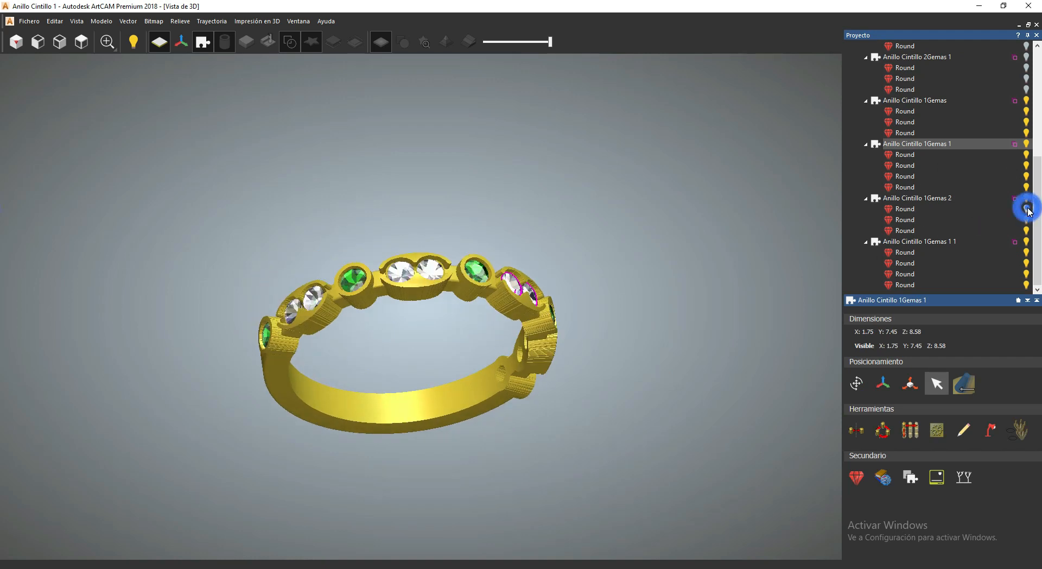
key(Delete)
key(Return)
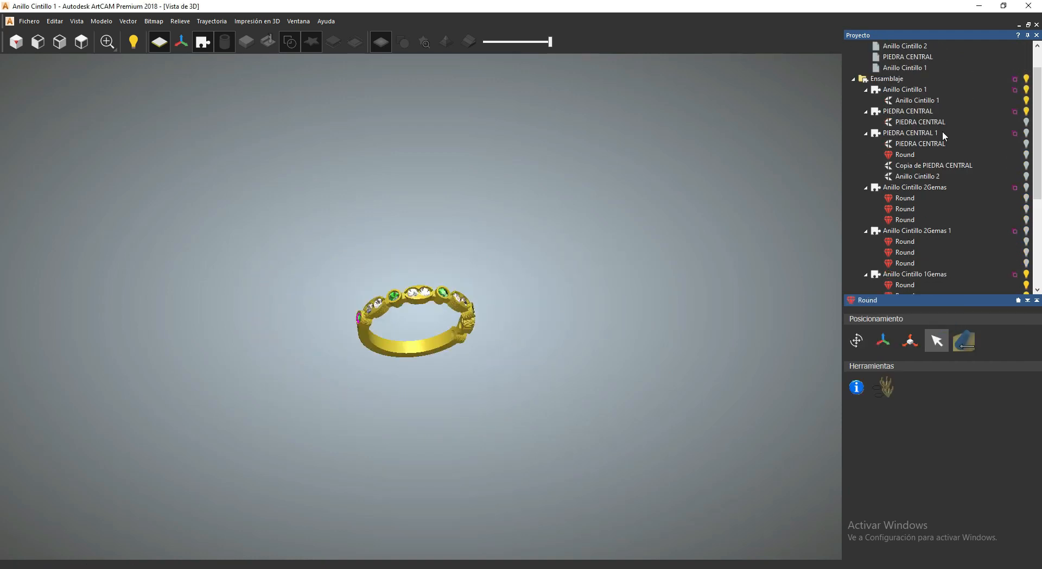
Collapse the gem groups in the project tree and nest the four Anillo Cintillo 1Gemas groups inside Anillo Cintillo 1.
scroll(923, 206, down, 1)
click(866, 155)
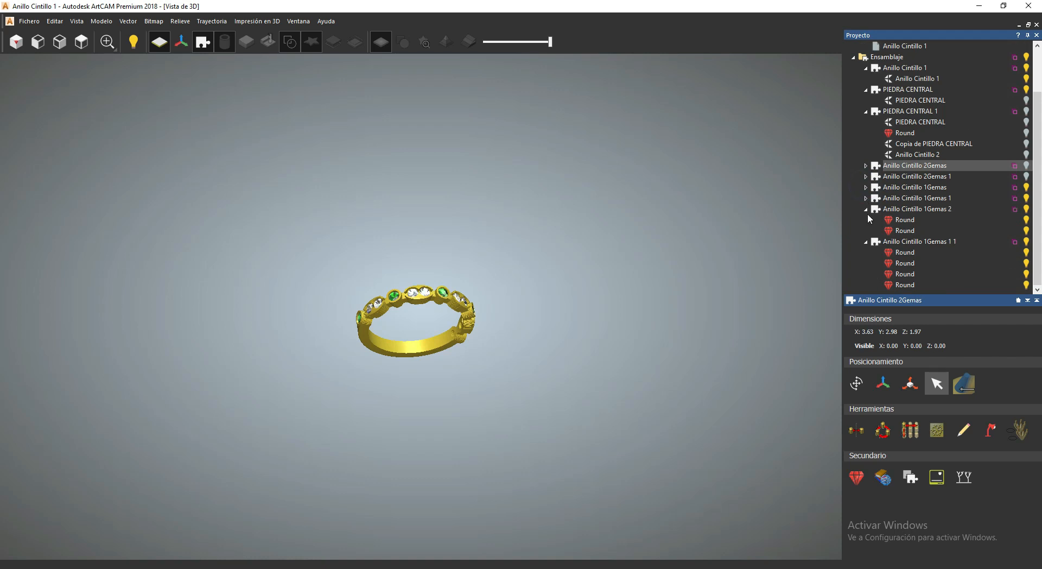
click(867, 210)
click(866, 242)
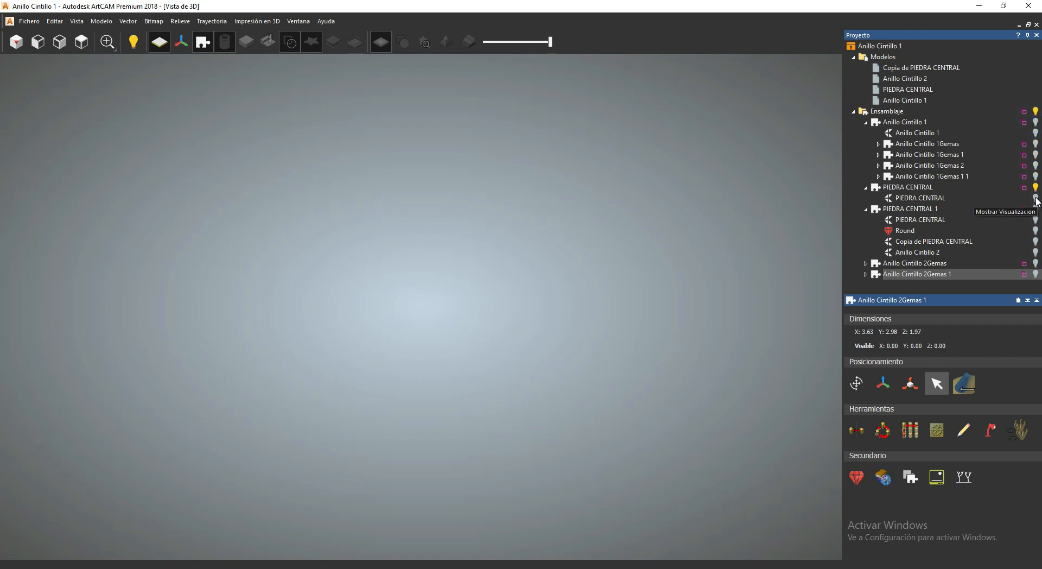
Show the PIEDRA CENTRAL 1 ring with both Anillo Cintillo 2 gem groups, and save the project.
click(1035, 275)
scroll(669, 345, up, 3)
drag(669, 346, 395, 239)
click(28, 21)
click(50, 101)
drag(347, 287, 281, 256)
drag(456, 308, 491, 326)
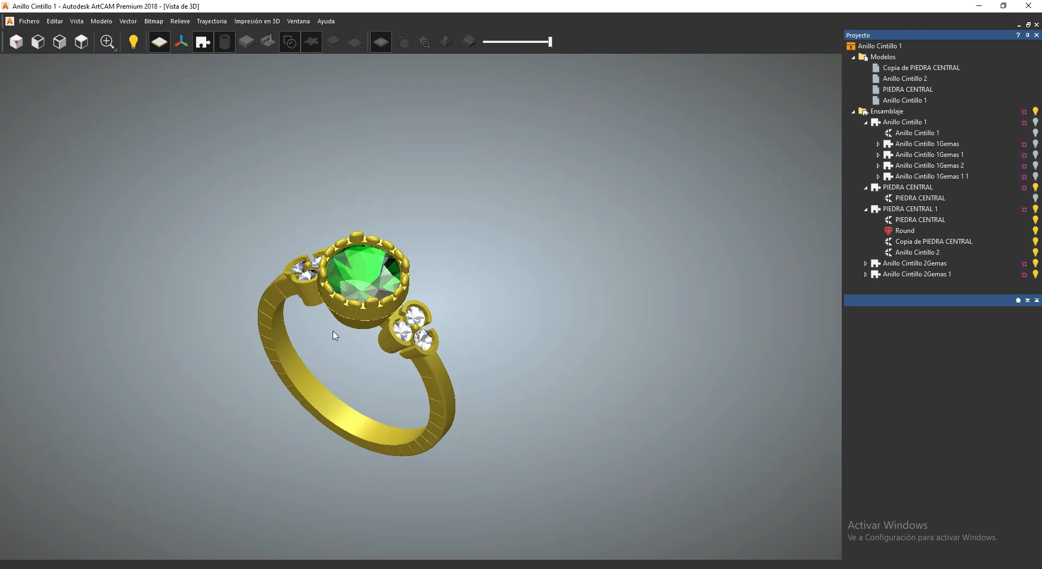
Show the complete Anillo Cintillo 1 ring and shift it along X beside the central-stone ring.
drag(335, 335, 328, 387)
key(t)
drag(378, 337, 413, 274)
drag(521, 326, 462, 261)
drag(400, 227, 410, 225)
key(x)
middle_drag(308, 404, 373, 415)
scroll(373, 414, up, 3)
drag(407, 351, 453, 375)
drag(337, 304, 605, 312)
Examine the two assembled rings together from the standard front, top and side views and from several angles.
click(36, 44)
scroll(103, 382, up, 3)
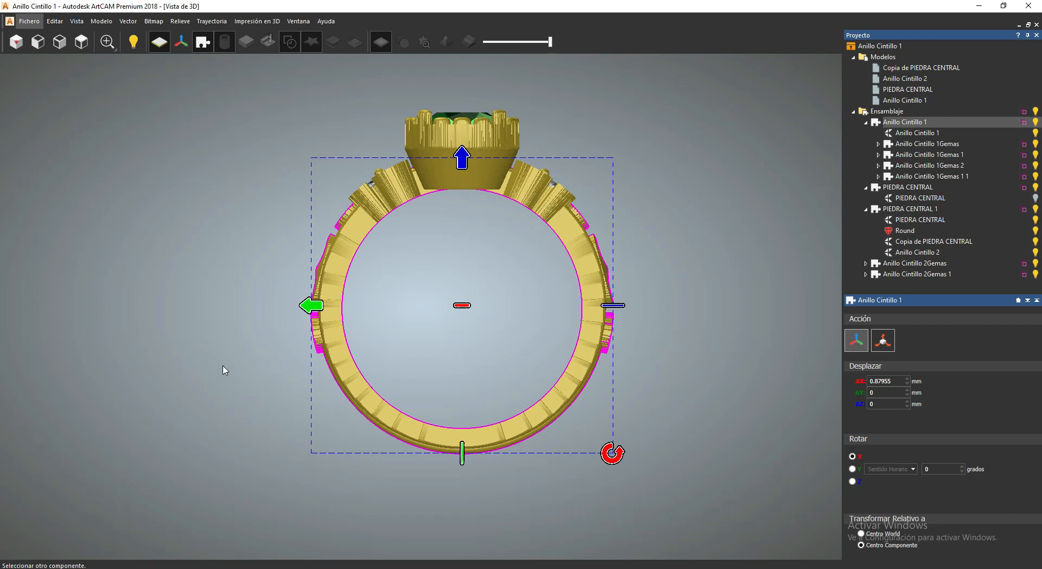
drag(222, 370, 353, 437)
drag(128, 109, 516, 413)
click(673, 269)
drag(621, 235, 312, 333)
scroll(409, 254, up, 1)
scroll(410, 253, down, 4)
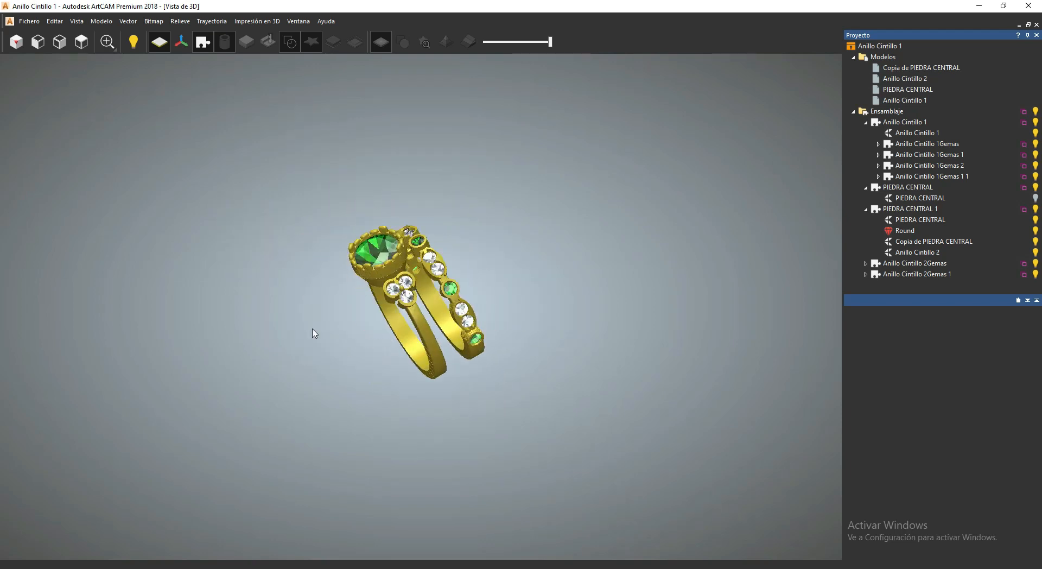
click(74, 21)
click(482, 260)
scroll(482, 260, up, 3)
drag(516, 200, 201, 251)
click(38, 42)
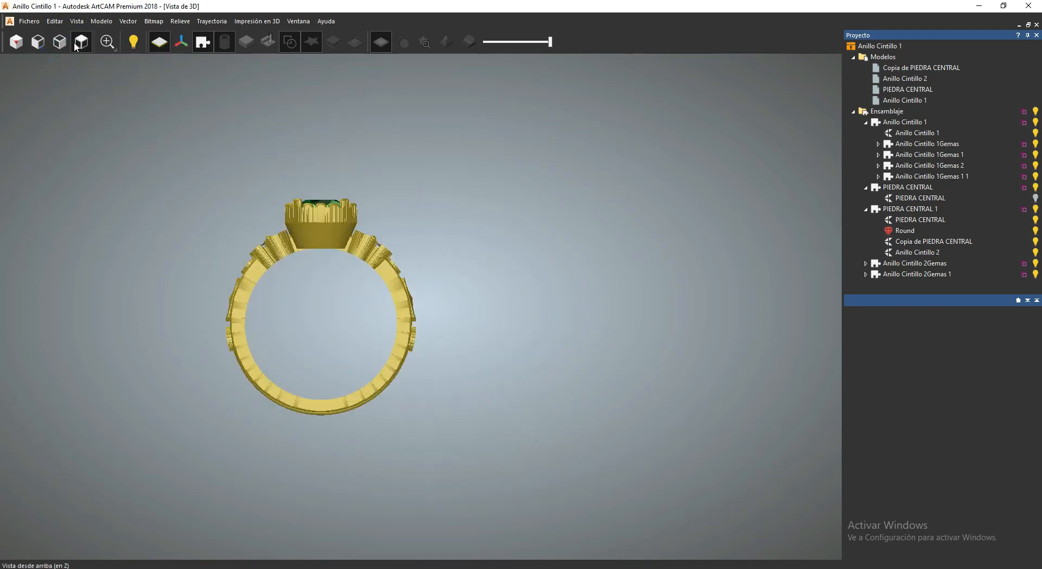
click(82, 41)
click(60, 44)
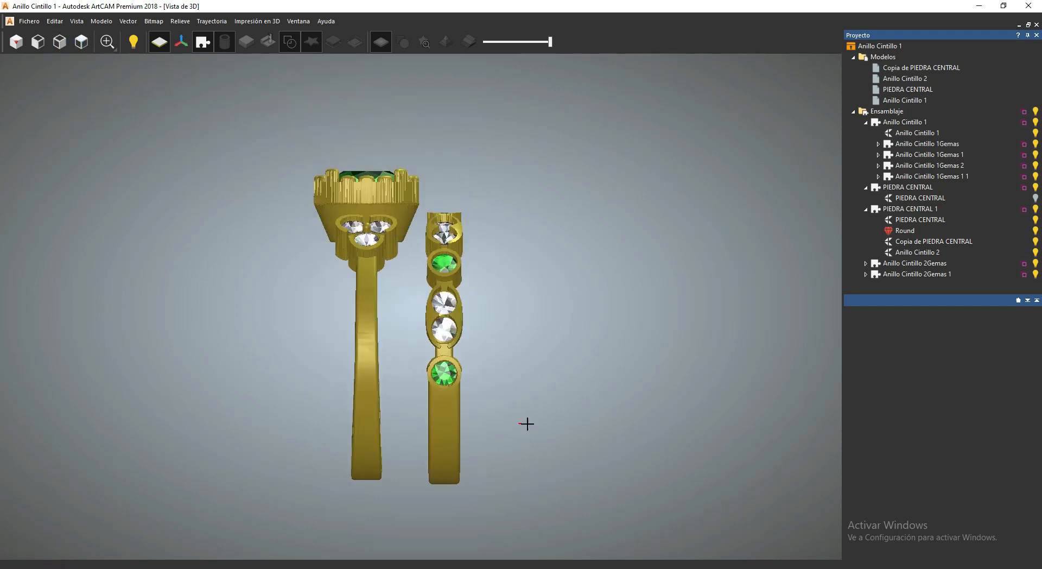